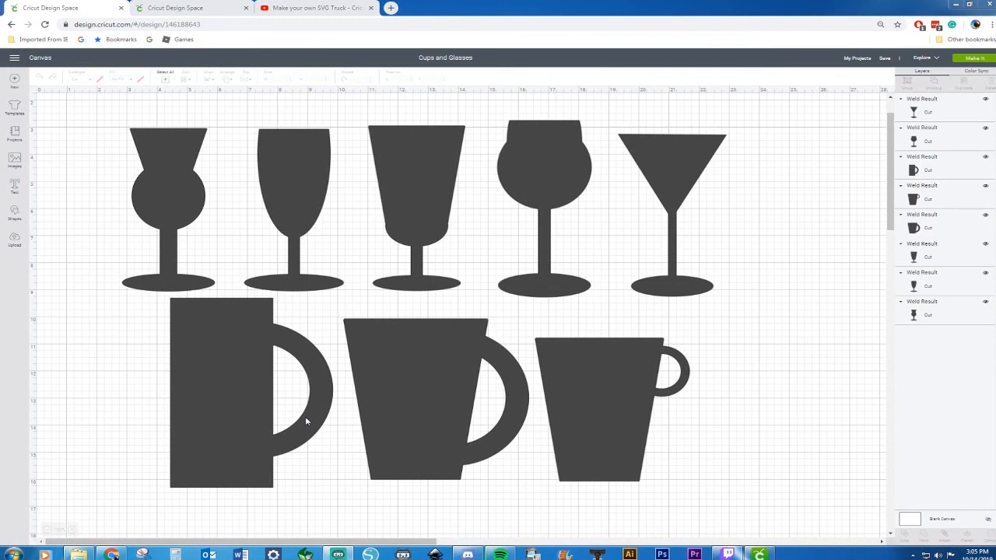
On the blank untitled canvas, insert a circle and move it further into the canvas, checking the Cups and Glasses reference design
{"action": "left_click", "coordinate": [164, 9]}
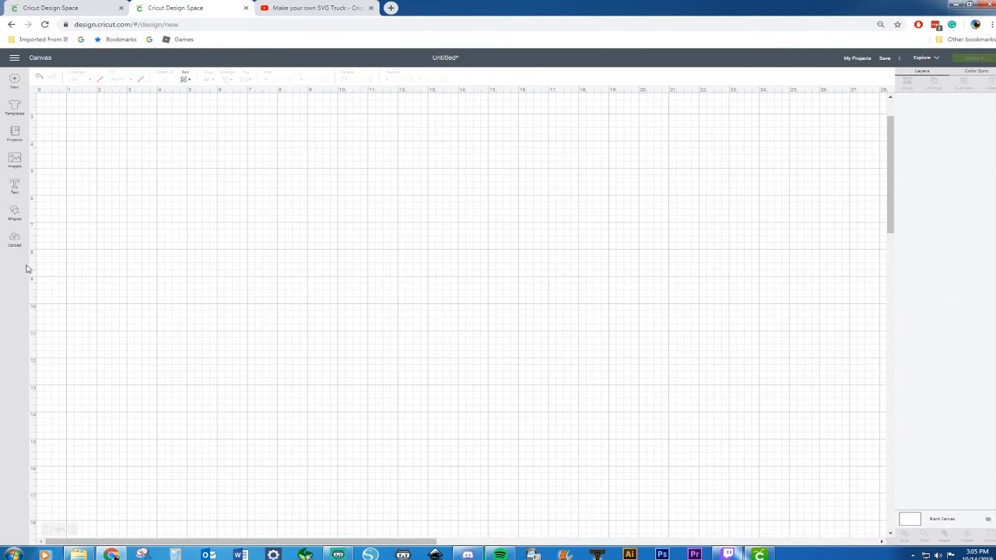
{"action": "left_click", "coordinate": [16, 213]}
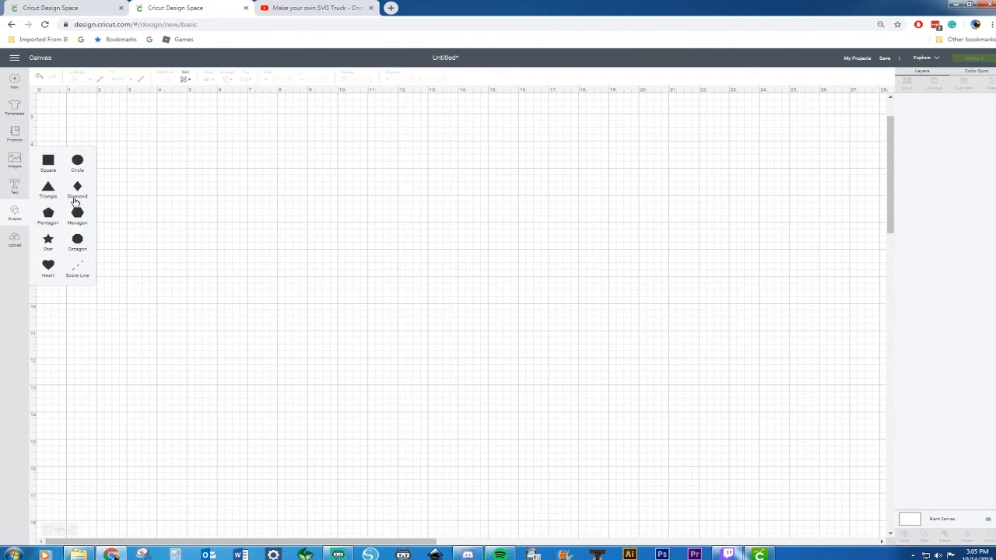
{"action": "left_click", "coordinate": [78, 161]}
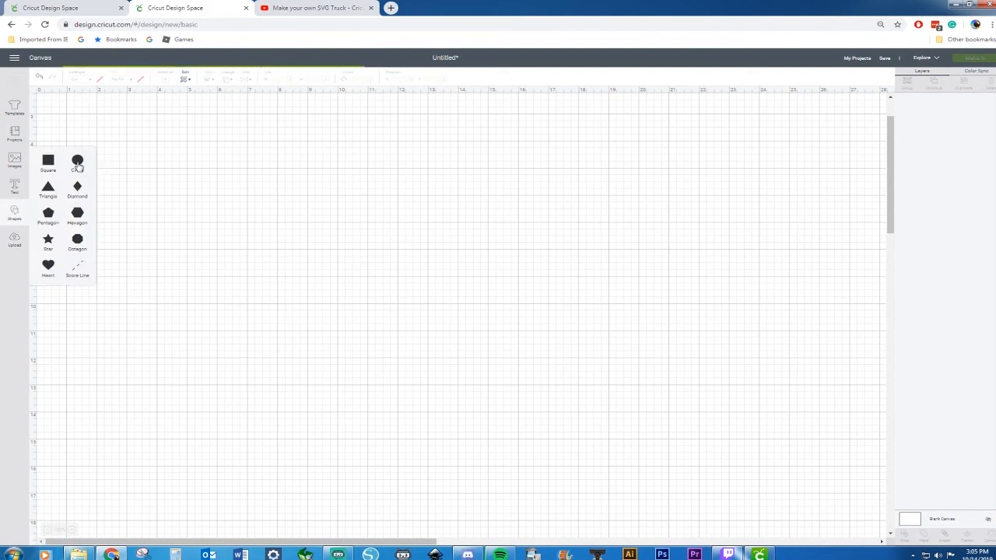
{"action": "left_click", "coordinate": [49, 10]}
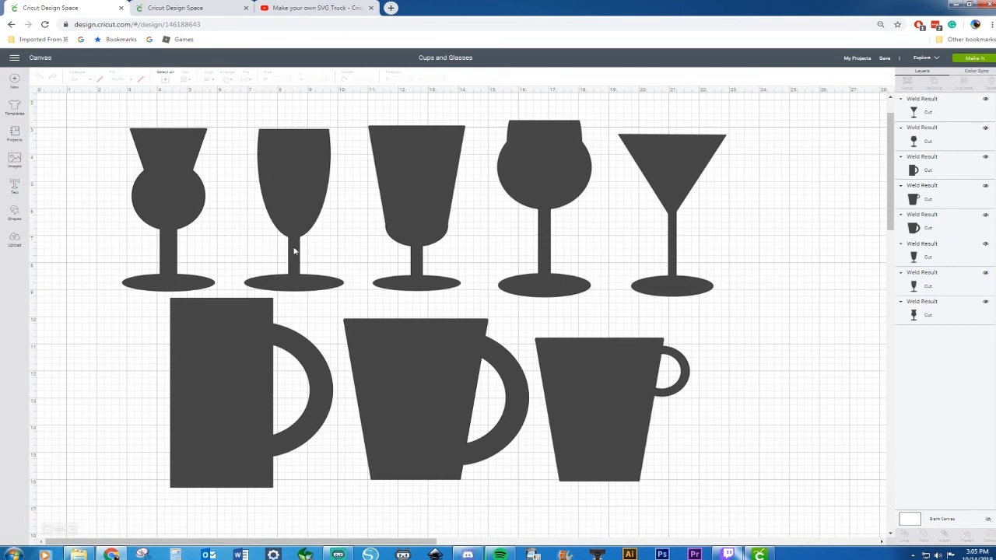
{"action": "left_click", "coordinate": [173, 11]}
{"action": "left_click_drag", "start_coordinate": [157, 150], "coordinate": [210, 221]}
Insert a triangle beside the circle and a square in the space beneath them
{"action": "left_click", "coordinate": [14, 214]}
{"action": "left_click", "coordinate": [49, 187]}
{"action": "left_click_drag", "start_coordinate": [178, 175], "coordinate": [365, 181]}
{"action": "left_click", "coordinate": [18, 217]}
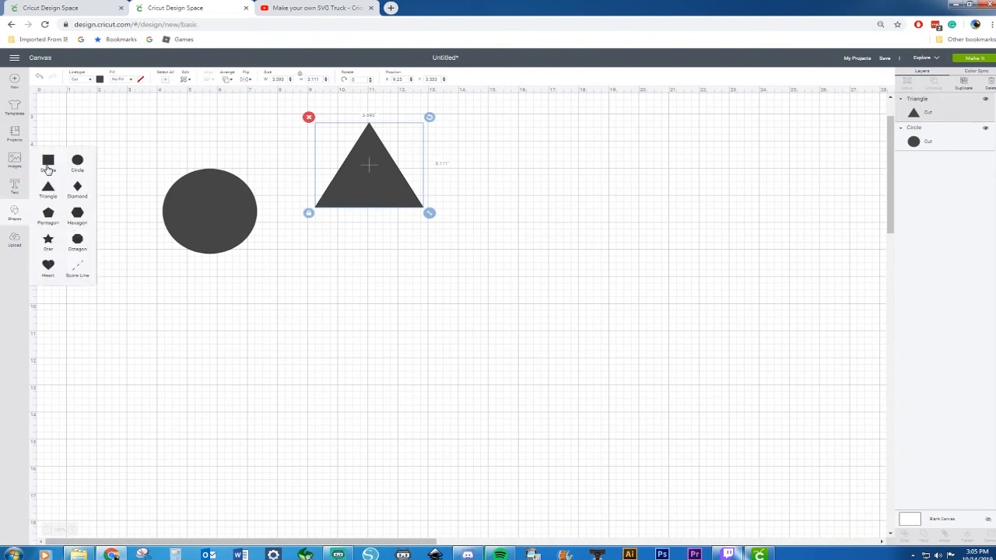
{"action": "left_click", "coordinate": [48, 169]}
{"action": "left_click_drag", "start_coordinate": [144, 167], "coordinate": [317, 263]}
Copy the circle and place the copy below the original
{"action": "left_click", "coordinate": [222, 240]}
{"action": "key", "text": "ctrl+c"}
{"action": "key", "text": "ctrl+v"}
{"action": "left_click_drag", "start_coordinate": [223, 236], "coordinate": [193, 366]}
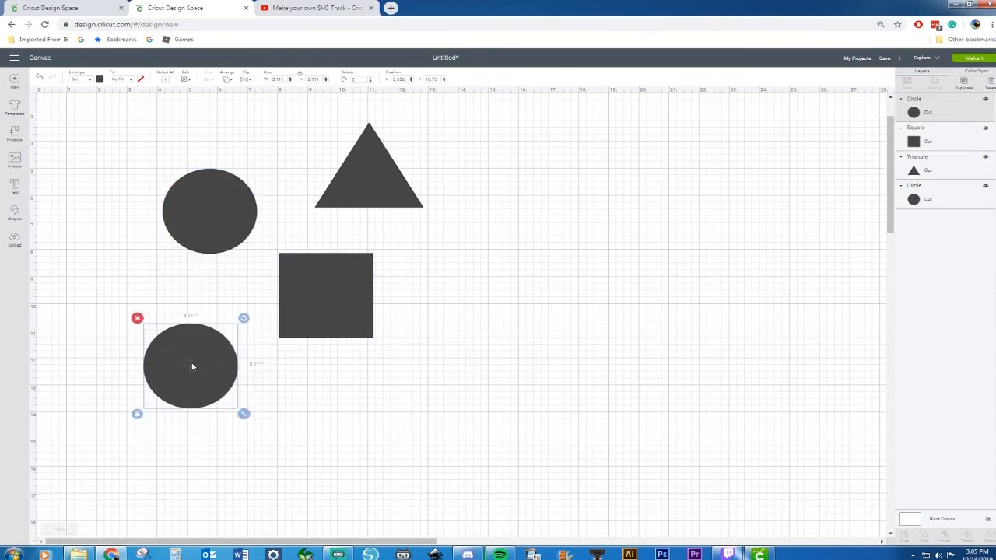
Unlock the copied circle's proportions and flatten it into a thin base ellipse about 3.67 in wide
{"action": "left_click", "coordinate": [139, 414]}
{"action": "left_click_drag", "start_coordinate": [246, 417], "coordinate": [266, 350]}
{"action": "left_click_drag", "start_coordinate": [187, 339], "coordinate": [190, 343]}
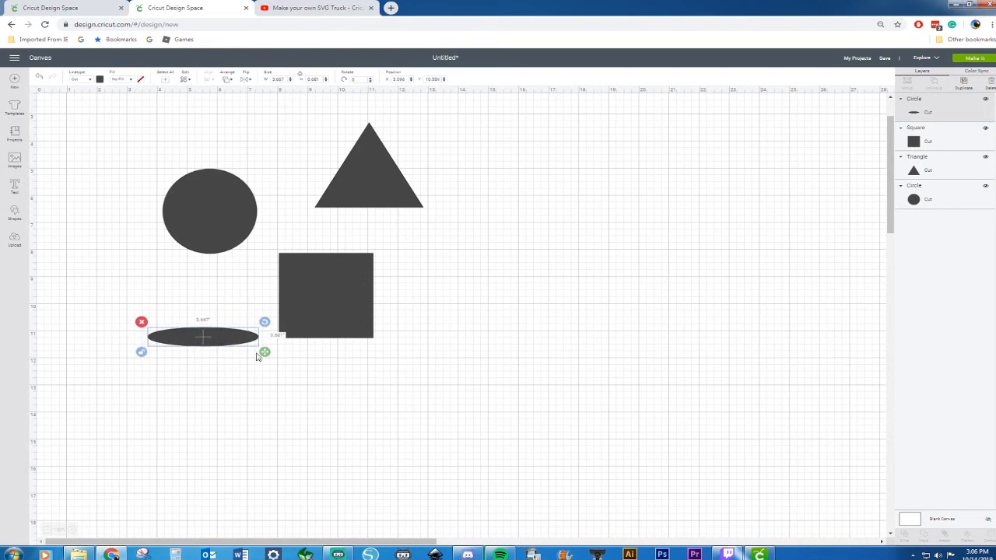
{"action": "mouse_move", "coordinate": [264, 351]}
{"action": "left_mouse_down"}
{"action": "mouse_move", "coordinate": [236, 351]}
{"action": "mouse_move", "coordinate": [264, 352]}
{"action": "left_mouse_up"}
Move the full circle above the base ellipse and narrow the square to a stem about 0.46 in wide connecting them
{"action": "left_click_drag", "start_coordinate": [214, 200], "coordinate": [212, 181]}
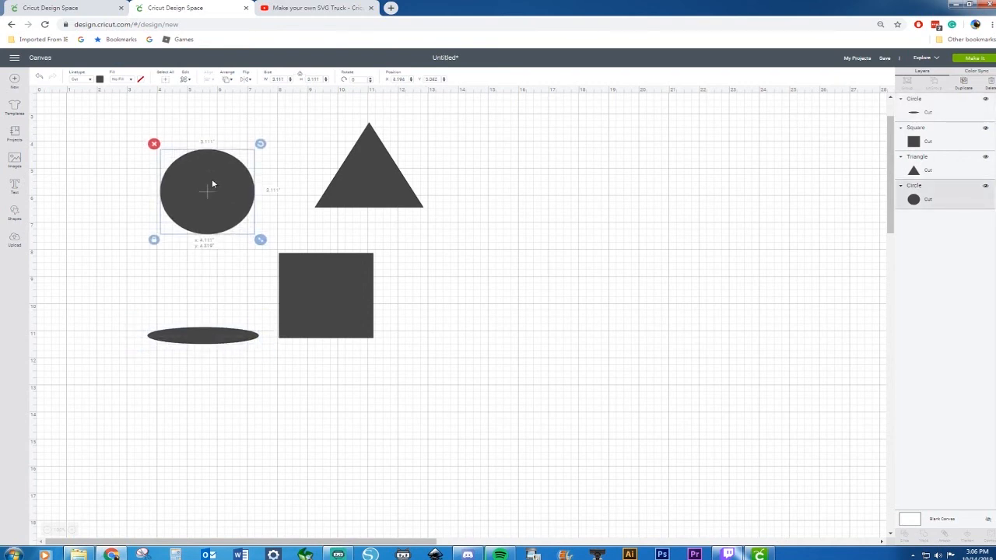
{"action": "left_click_drag", "start_coordinate": [216, 189], "coordinate": [210, 198]}
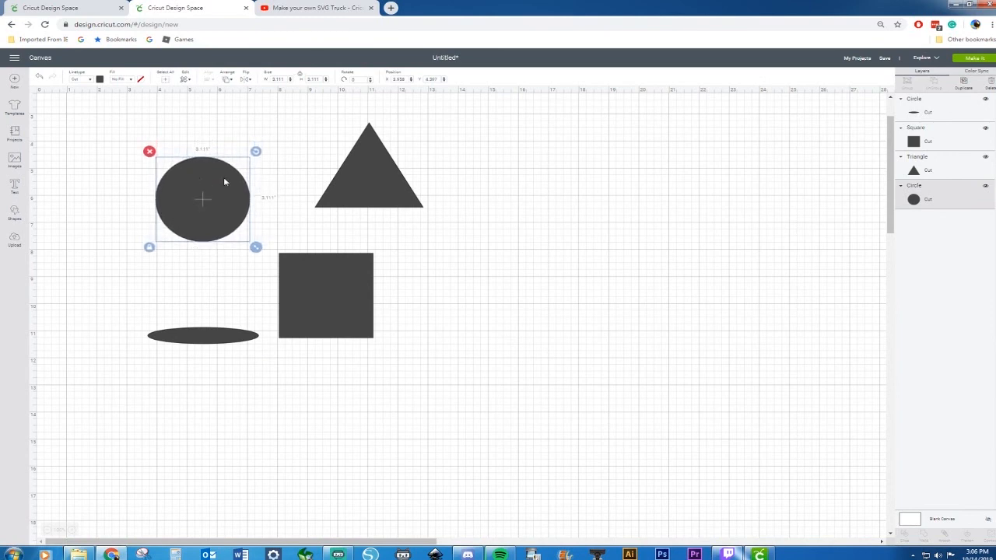
{"action": "left_click", "coordinate": [366, 298]}
{"action": "left_click_drag", "start_coordinate": [380, 345], "coordinate": [300, 349]}
{"action": "left_click_drag", "start_coordinate": [287, 297], "coordinate": [206, 296]}
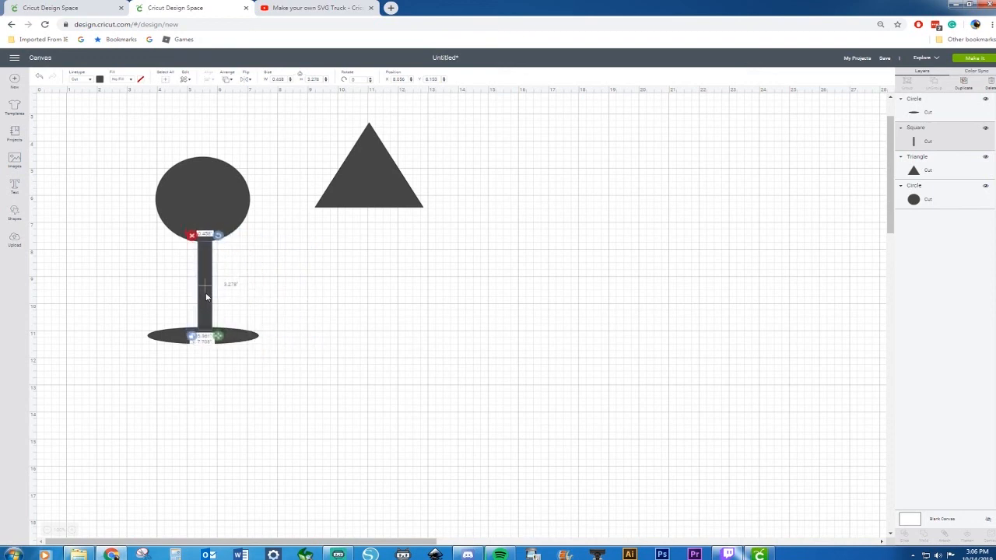
Flip the triangle vertically and place it over the upper half of the circle as the goblet's rim
{"action": "left_click", "coordinate": [296, 281]}
{"action": "left_click", "coordinate": [360, 194]}
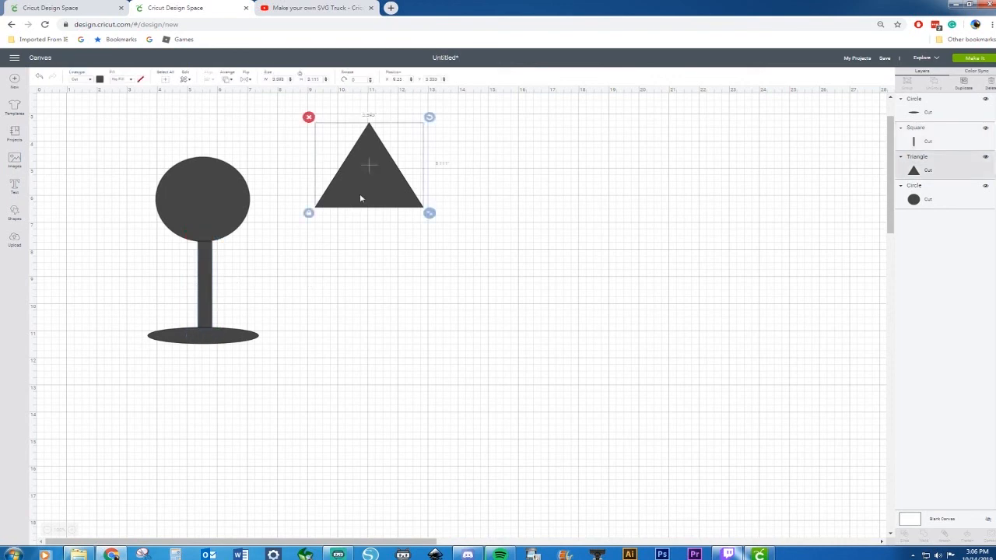
{"action": "left_click", "coordinate": [246, 80]}
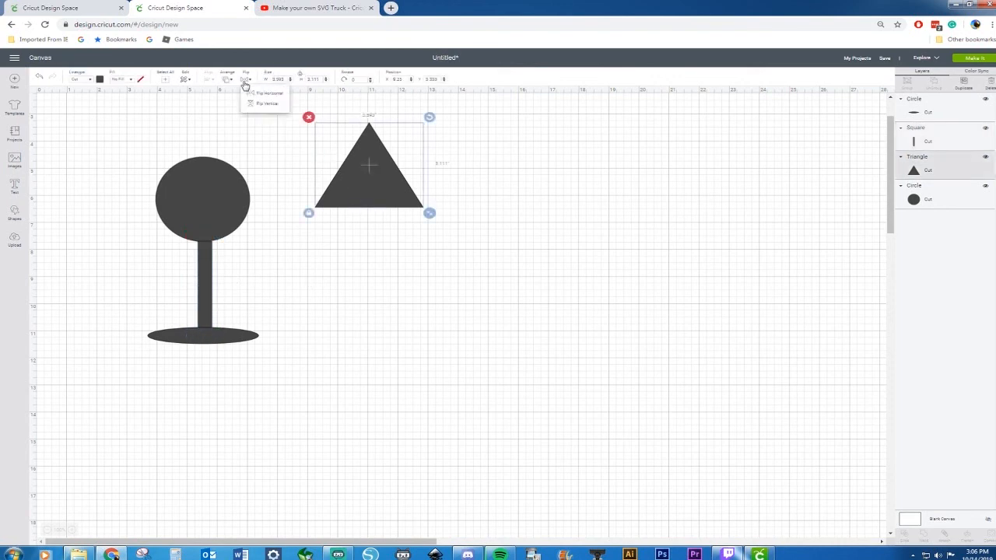
{"action": "left_click", "coordinate": [259, 105]}
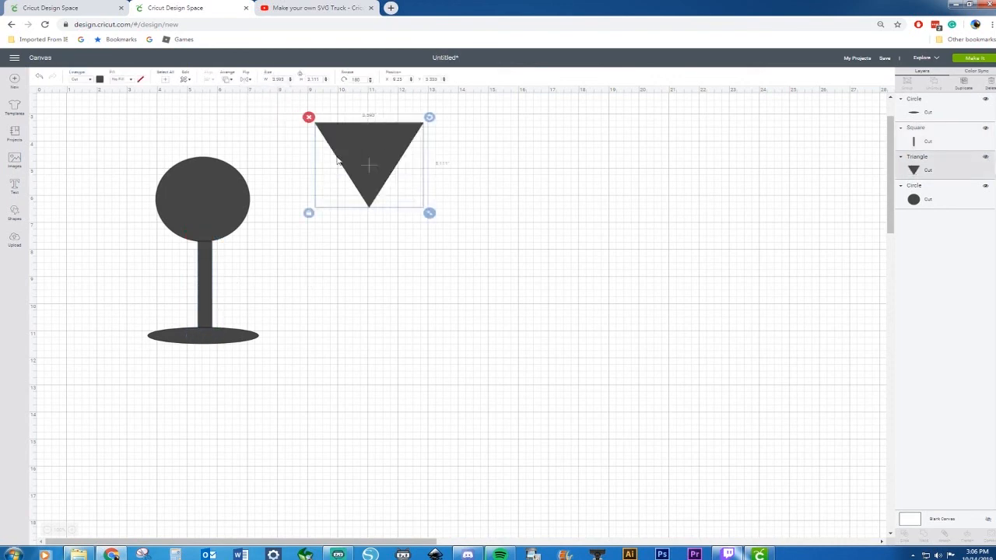
{"action": "left_click_drag", "start_coordinate": [378, 162], "coordinate": [210, 163]}
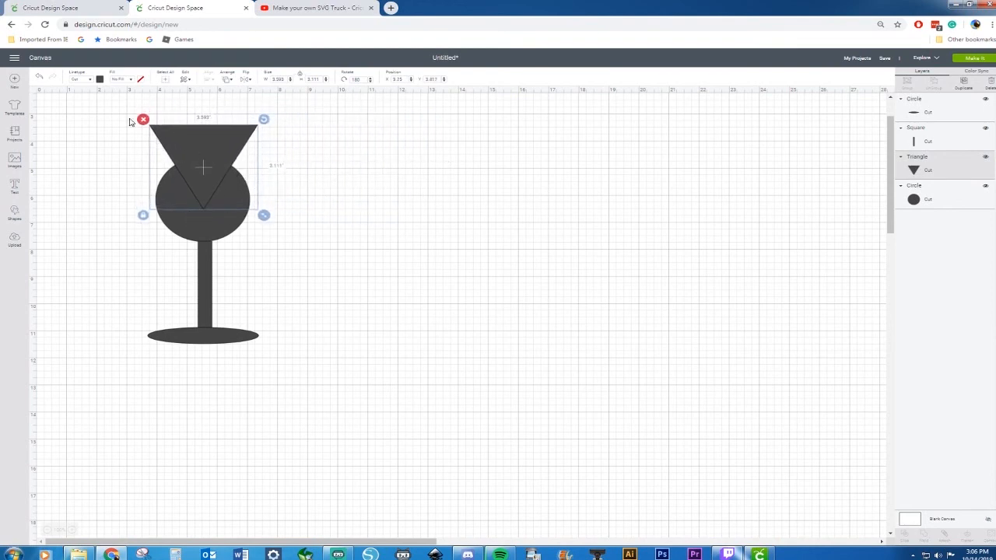
Center the goblet's triangle, circle, stem and base horizontally with one another
{"action": "left_click_drag", "start_coordinate": [114, 101], "coordinate": [282, 370]}
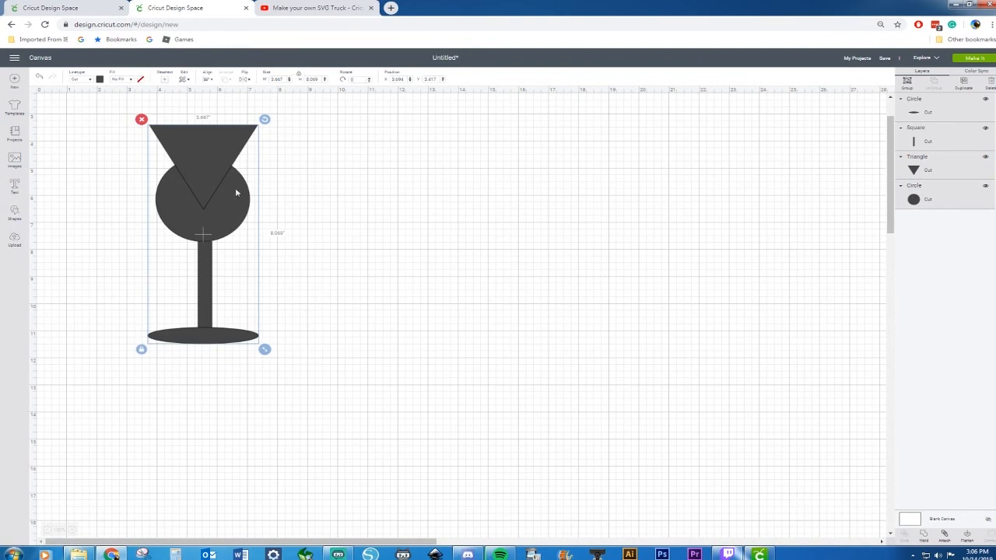
{"action": "left_click", "coordinate": [214, 81]}
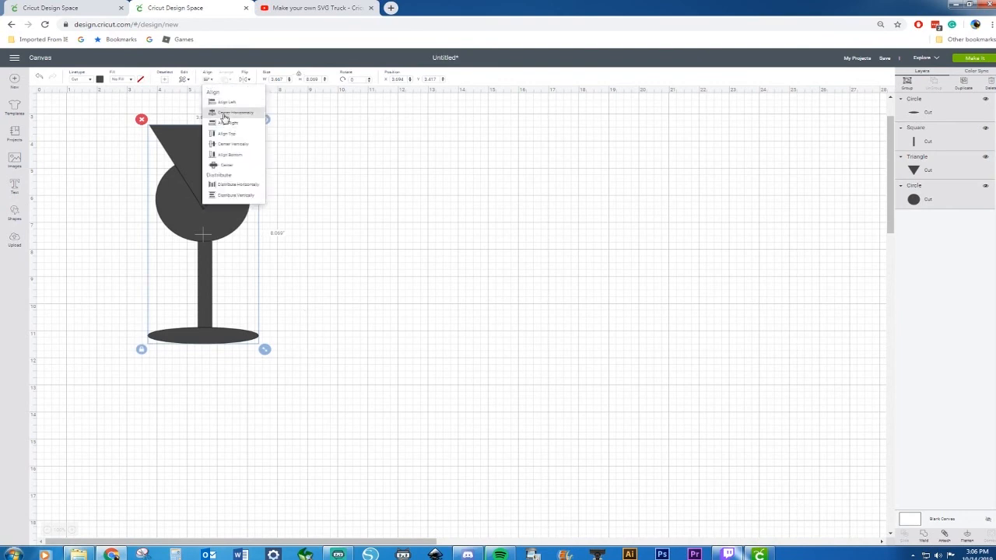
{"action": "left_click", "coordinate": [223, 118]}
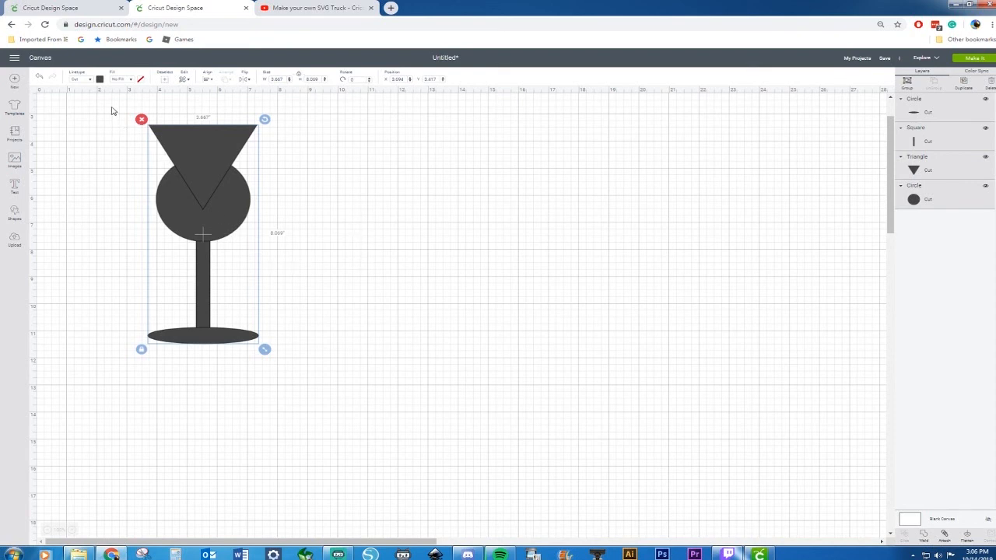
{"action": "left_click", "coordinate": [304, 287]}
Duplicate the goblet's circle, stem and base together and place the copy to the right of the original
{"action": "left_click", "coordinate": [212, 223]}
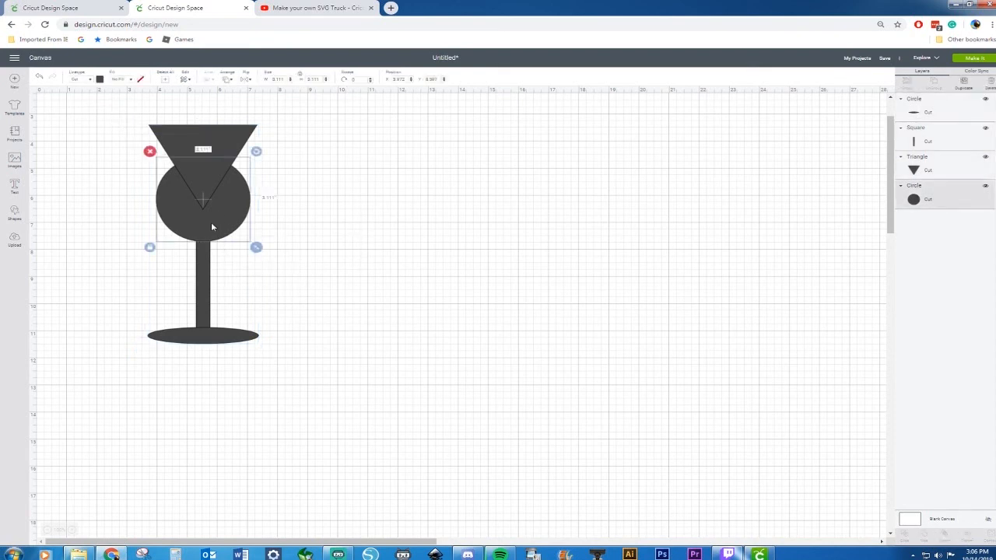
{"action": "left_click", "coordinate": [204, 304], "text": "shift"}
{"action": "left_click", "coordinate": [203, 337], "text": "shift"}
{"action": "key", "text": "ctrl+d"}
{"action": "left_click_drag", "start_coordinate": [213, 219], "coordinate": [392, 216]}
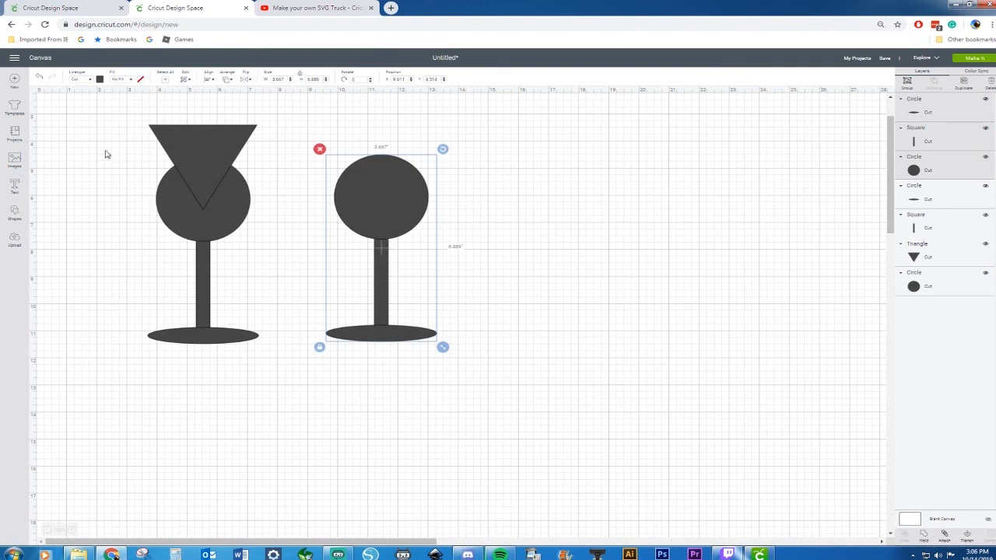
Try to weld the triangle, circle, stem and base of the first goblet into one shape
{"action": "left_click", "coordinate": [87, 107]}
{"action": "left_click_drag", "start_coordinate": [88, 107], "coordinate": [247, 345]}
{"action": "right_click", "coordinate": [241, 342]}
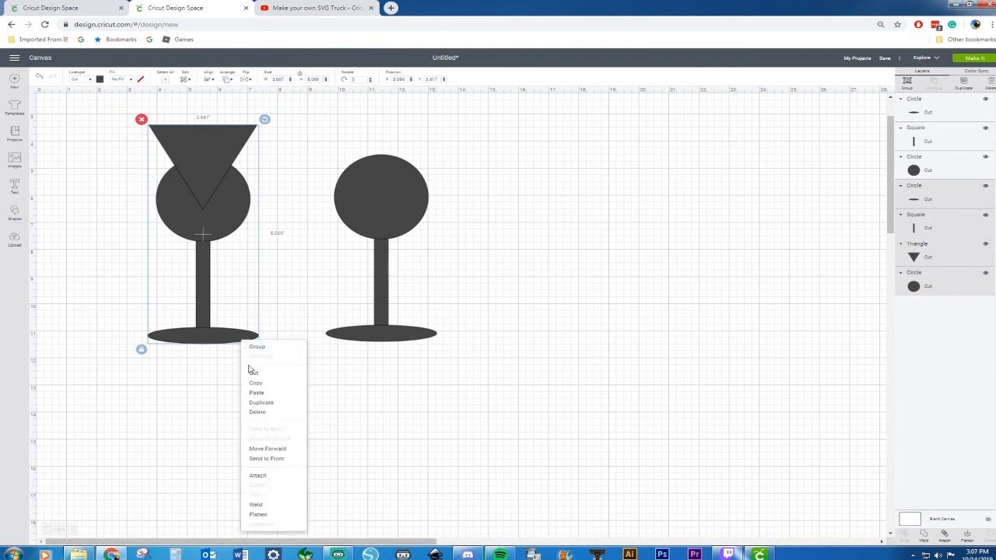
{"action": "left_click", "coordinate": [270, 506]}
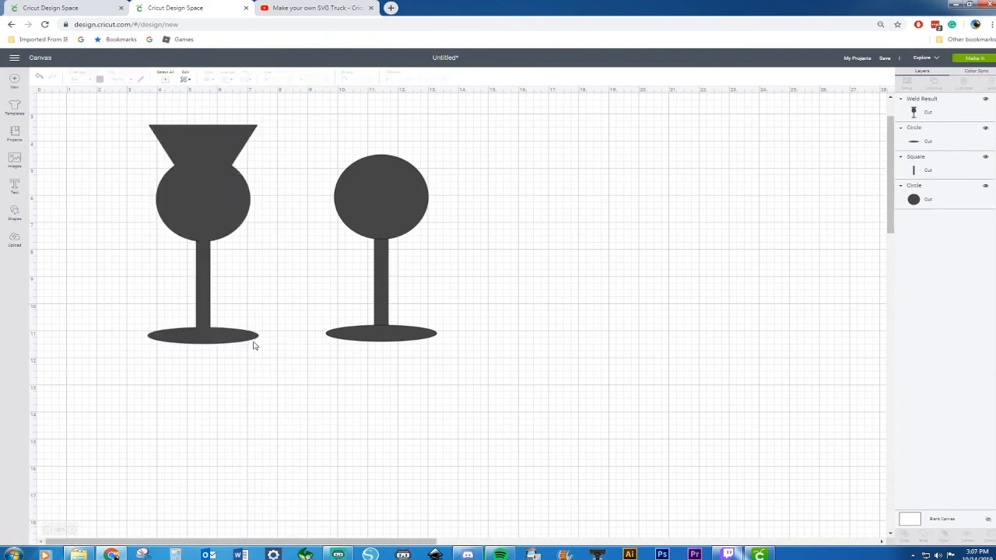
{"action": "left_click", "coordinate": [199, 245]}
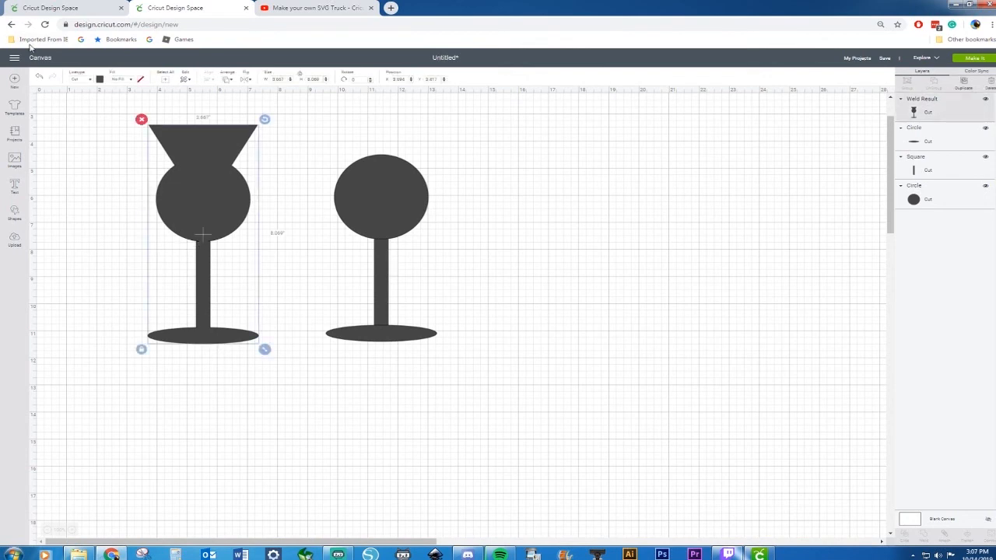
Undo the weld of the first goblet and the last change to its stem
{"action": "left_click", "coordinate": [37, 78]}
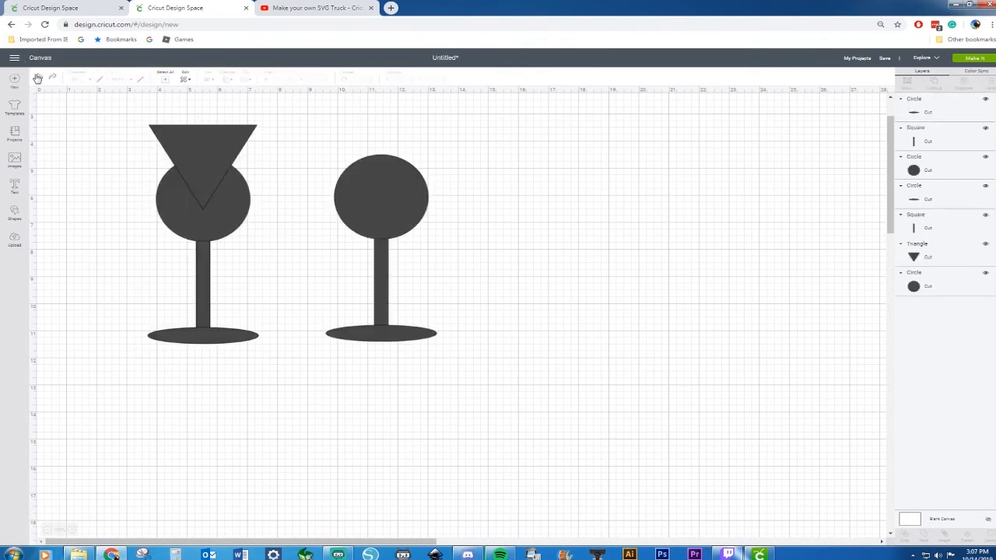
{"action": "left_click", "coordinate": [207, 288]}
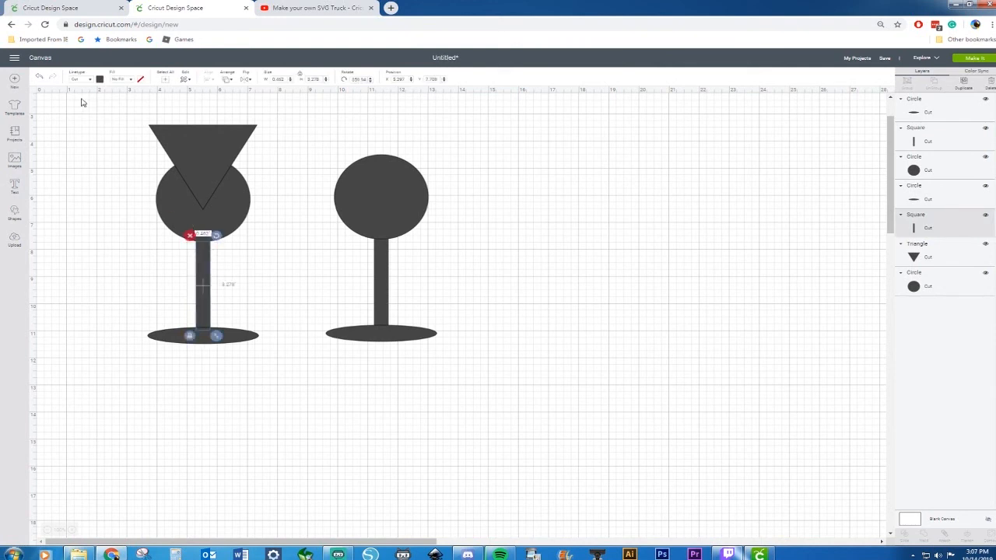
{"action": "left_click", "coordinate": [40, 80]}
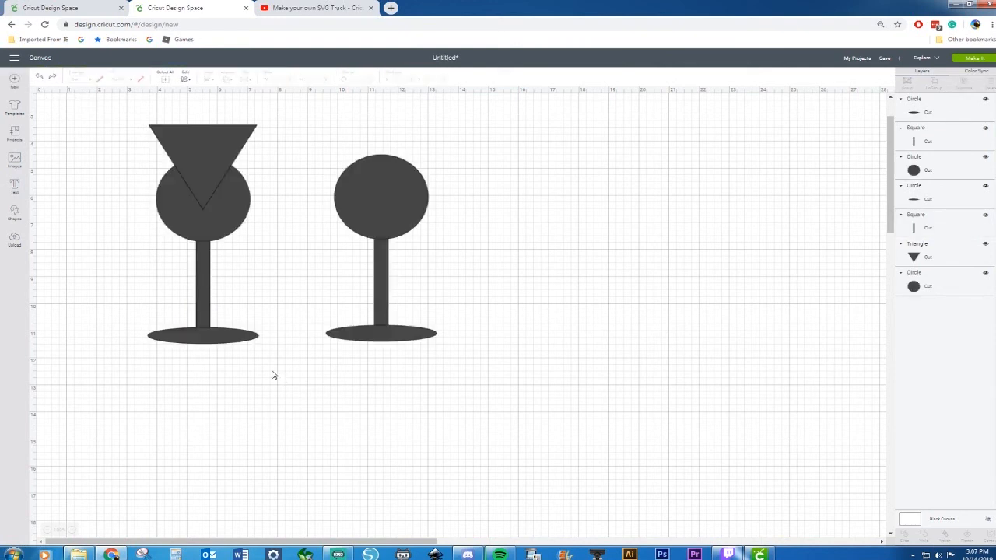
Resize the first goblet's stem to about 0.4 in wide, lengthen it, and reposition it so it overlaps the bowl and base
{"action": "left_click", "coordinate": [201, 300]}
{"action": "left_click_drag", "start_coordinate": [216, 337], "coordinate": [220, 350]}
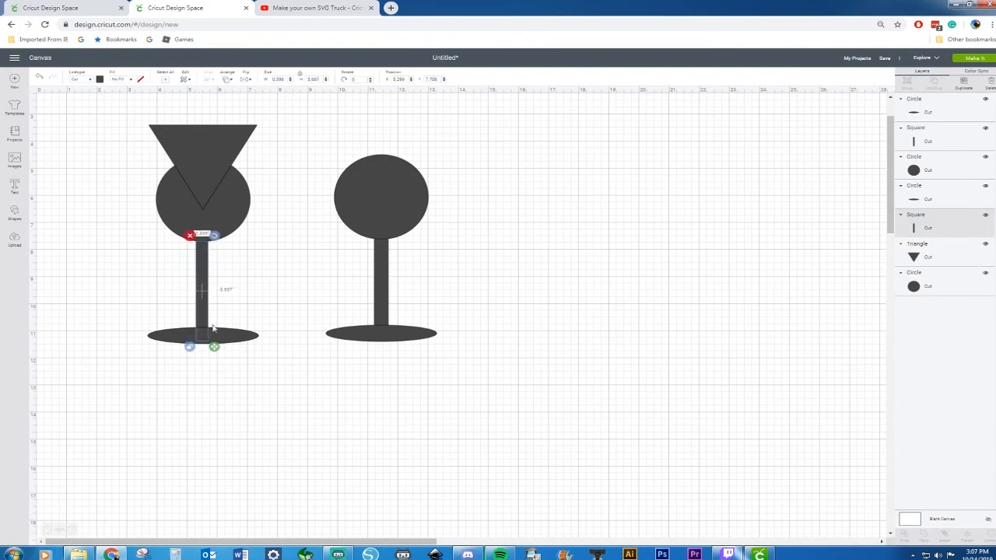
{"action": "left_click_drag", "start_coordinate": [204, 312], "coordinate": [201, 303]}
Center all four parts of the first goblet horizontally and weld them into one shape
{"action": "left_click_drag", "start_coordinate": [95, 117], "coordinate": [285, 352]}
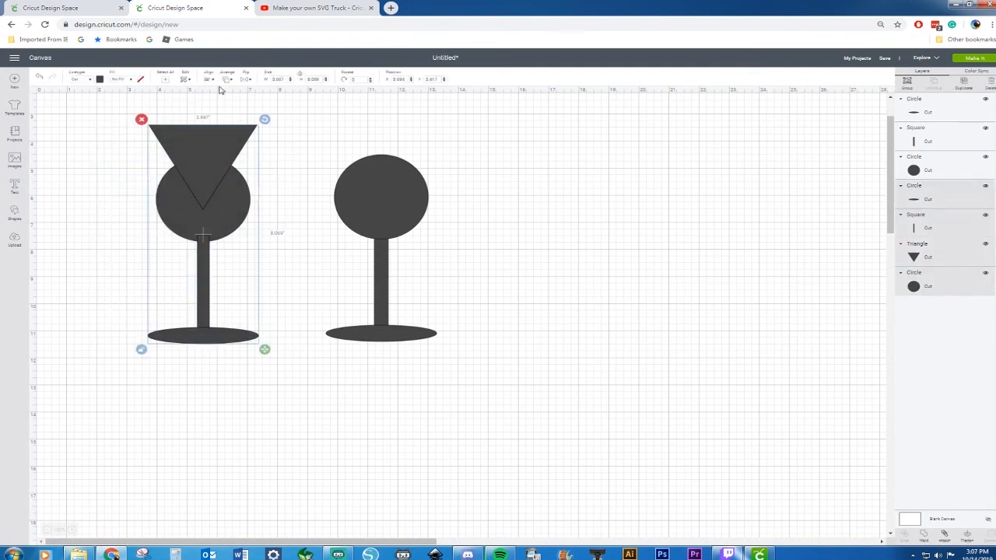
{"action": "left_click", "coordinate": [210, 79]}
{"action": "left_click", "coordinate": [229, 113]}
{"action": "right_click", "coordinate": [209, 179]}
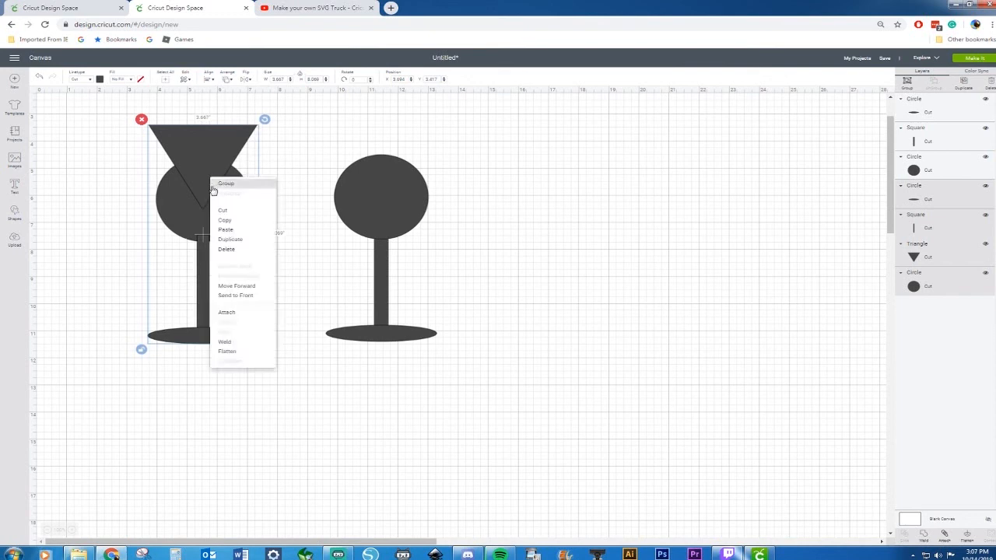
{"action": "left_click", "coordinate": [233, 346]}
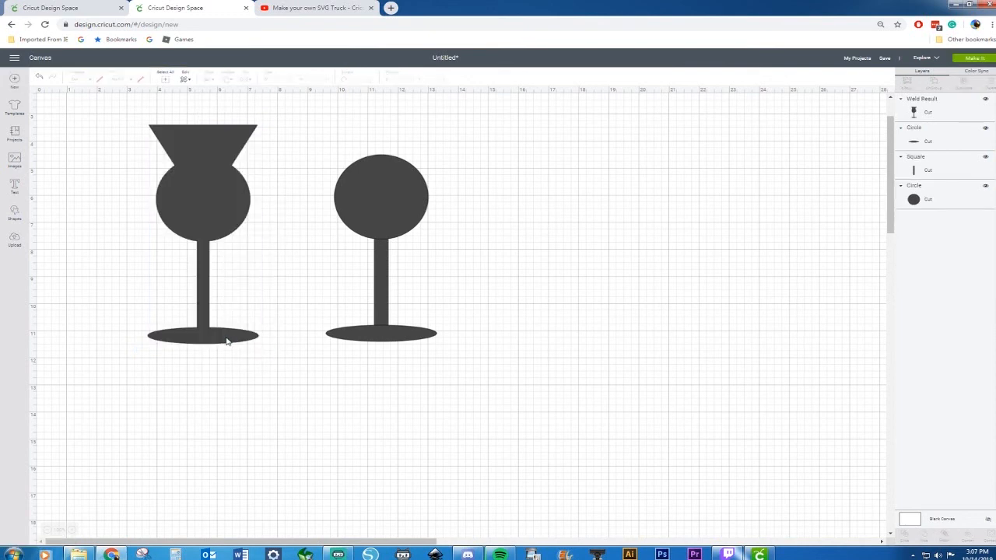
Scale the welded goblet to about 2.37 by 5.21 in and move it to the upper left of the canvas
{"action": "left_click", "coordinate": [226, 340]}
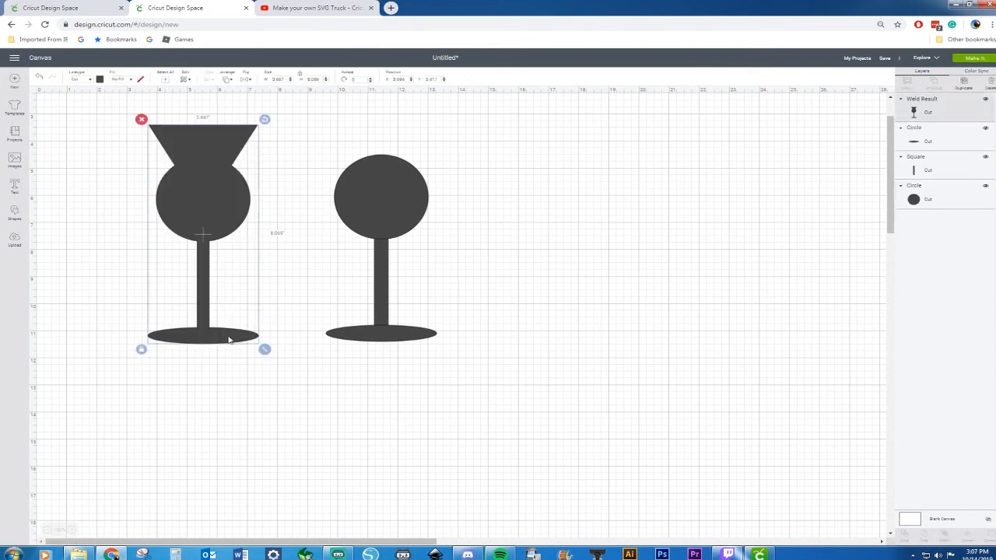
{"action": "left_click_drag", "start_coordinate": [265, 349], "coordinate": [153, 278]}
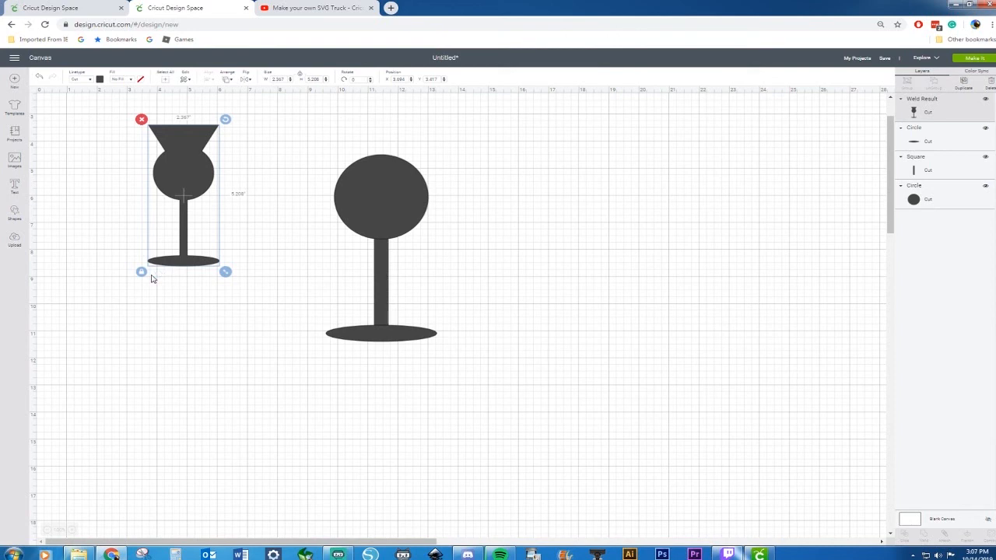
{"action": "left_click_drag", "start_coordinate": [173, 166], "coordinate": [116, 157]}
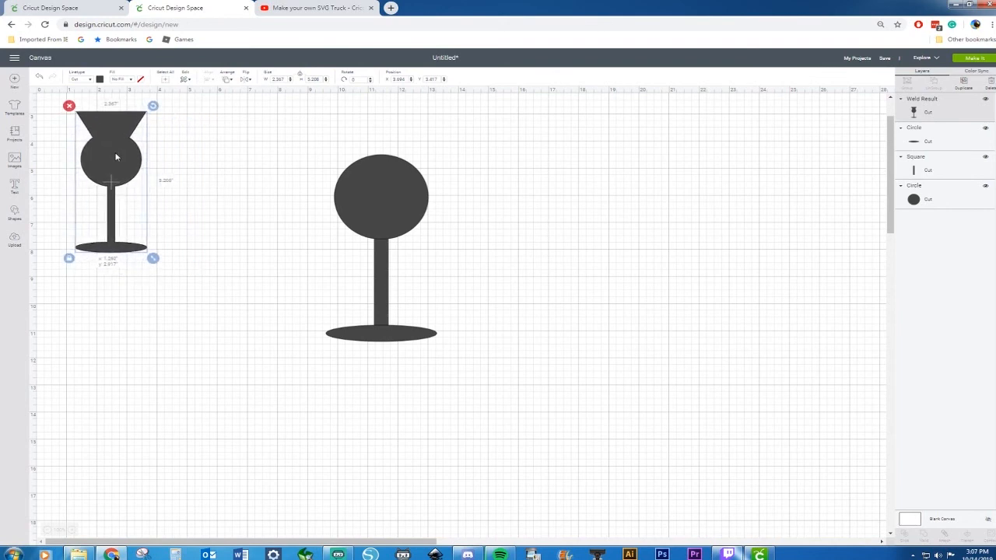
{"action": "left_click_drag", "start_coordinate": [116, 157], "coordinate": [122, 161]}
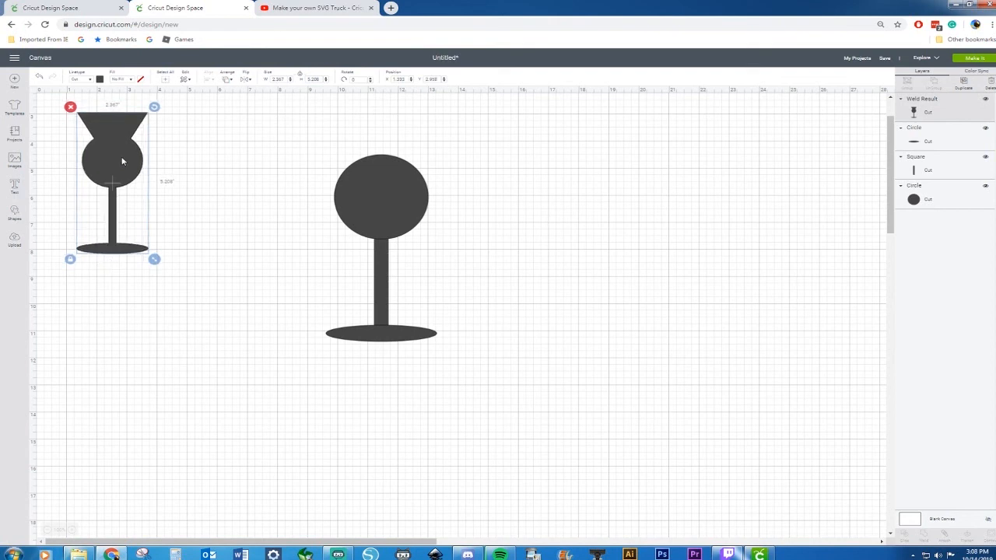
After checking the reference glasses, duplicate the unwelded circle, stem and base and place the copy below the welded goblet
{"action": "left_click", "coordinate": [68, 12]}
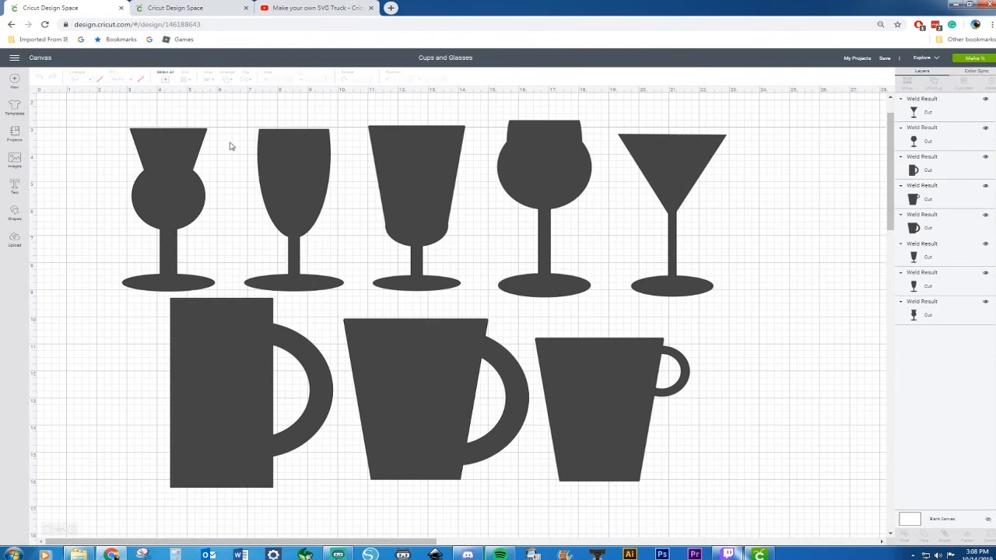
{"action": "left_click", "coordinate": [161, 11]}
{"action": "left_click_drag", "start_coordinate": [295, 123], "coordinate": [484, 391]}
{"action": "left_click_drag", "start_coordinate": [397, 240], "coordinate": [122, 404]}
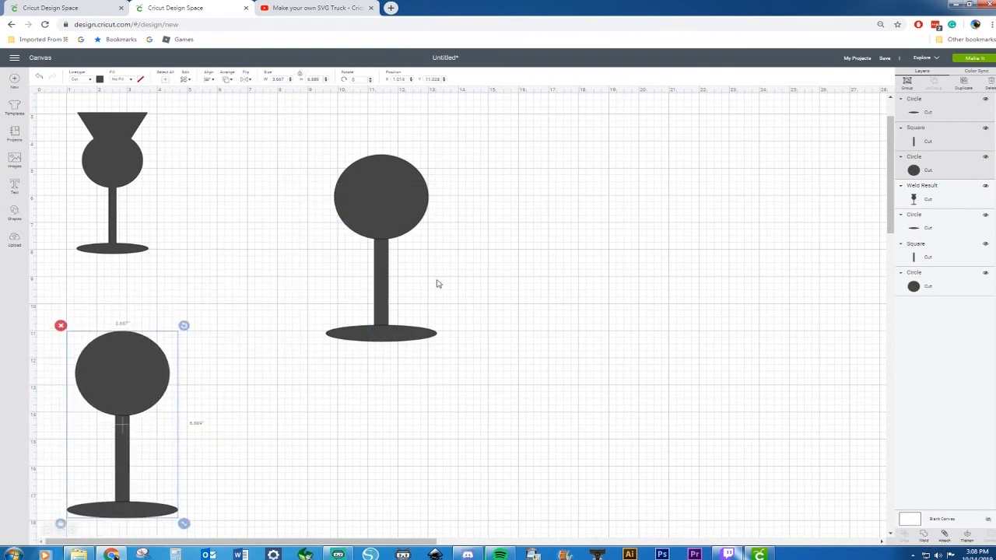
Shorten the stem of the original unwelded glass and seat it on the base, leaving a gap below the circle
{"action": "left_click", "coordinate": [330, 292]}
{"action": "left_click", "coordinate": [400, 219]}
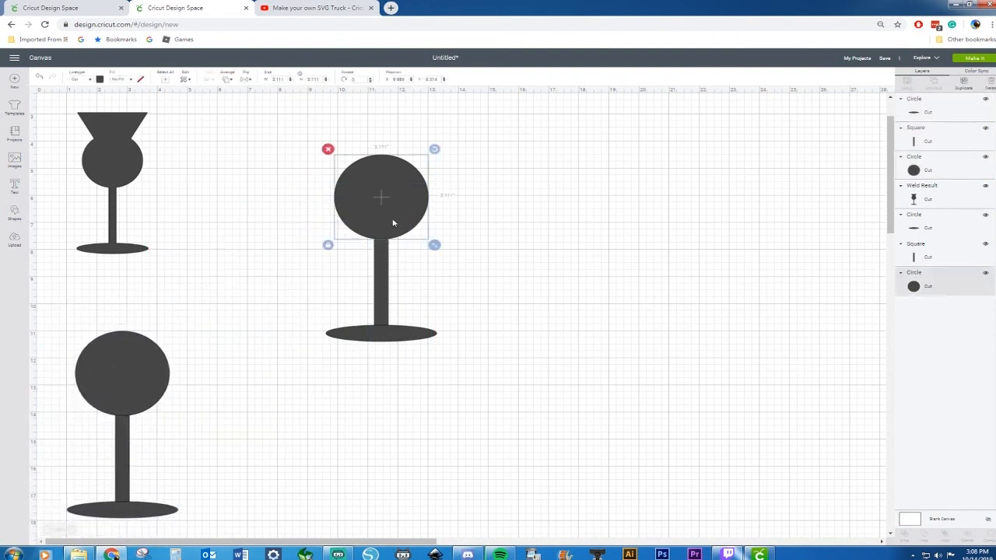
{"action": "left_click", "coordinate": [381, 272]}
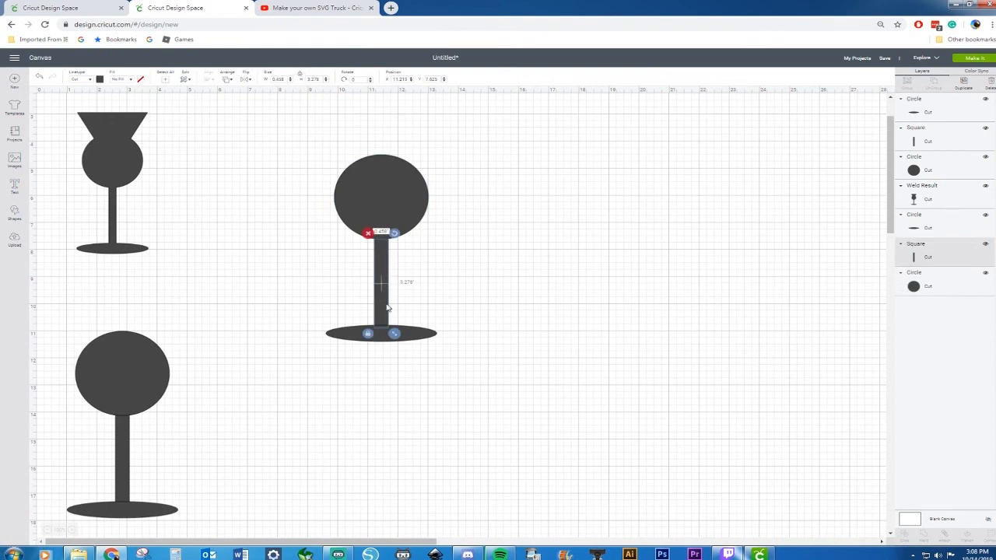
{"action": "left_click_drag", "start_coordinate": [395, 333], "coordinate": [387, 308]}
Move the original glass's circle away from the stem and stretch it into a tall oval about 3.06 by 7.14 in
{"action": "left_click", "coordinate": [385, 224]}
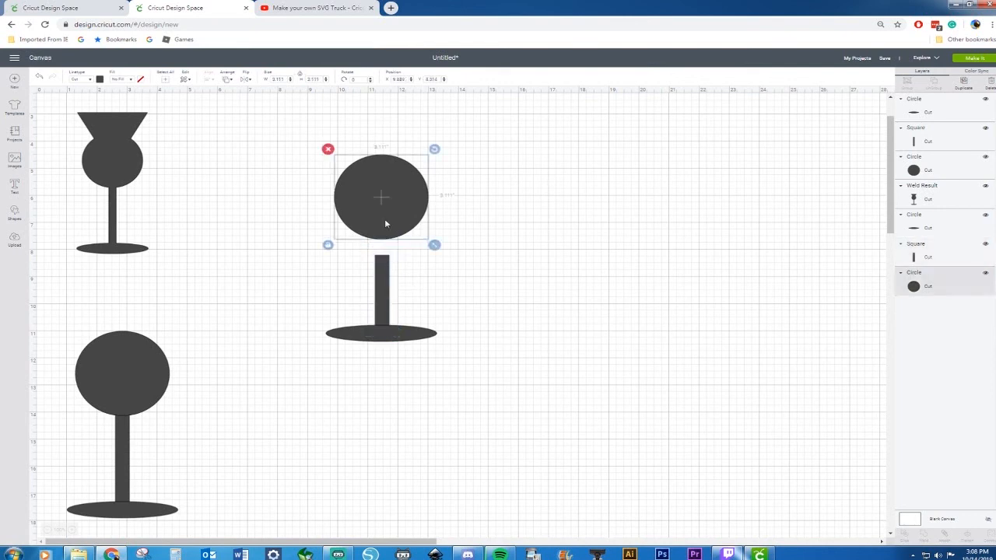
{"action": "left_click_drag", "start_coordinate": [386, 206], "coordinate": [577, 174]}
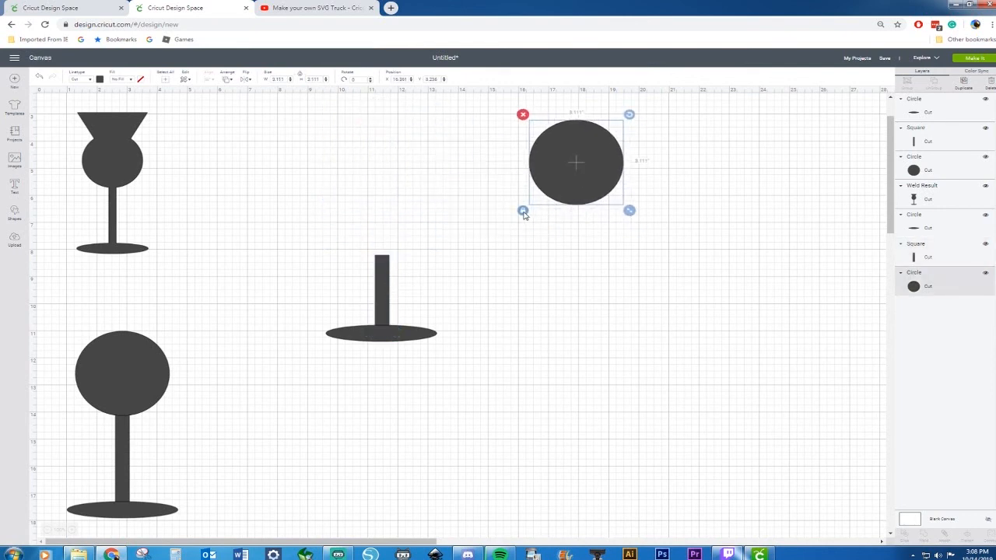
{"action": "left_click_drag", "start_coordinate": [631, 210], "coordinate": [632, 322]}
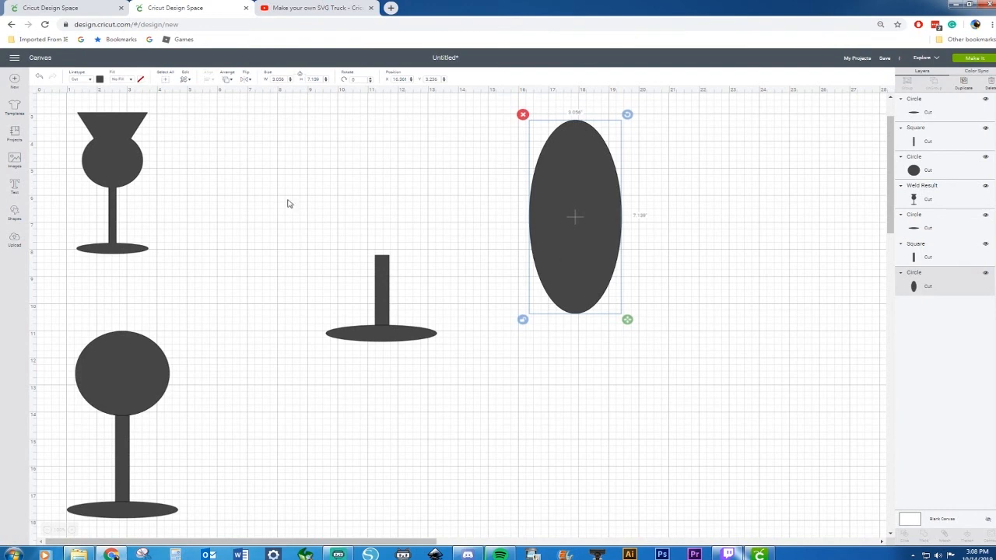
Add a square, widen it to about 3.92 in, and place it over the upper part of the oval
{"action": "left_click", "coordinate": [14, 212]}
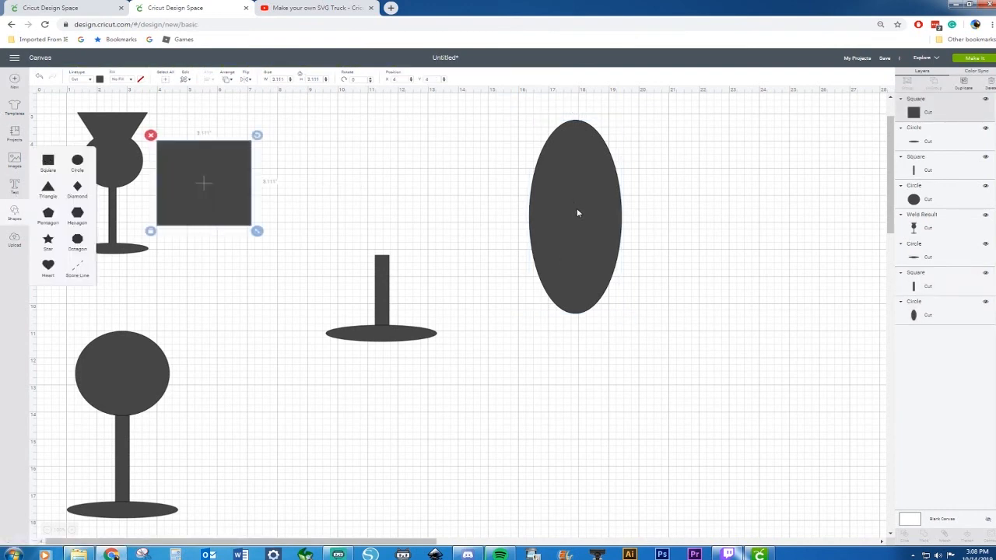
{"action": "left_click_drag", "start_coordinate": [577, 251], "coordinate": [573, 302]}
{"action": "left_click_drag", "start_coordinate": [199, 183], "coordinate": [575, 251]}
{"action": "left_click", "coordinate": [521, 300]}
{"action": "left_click_drag", "start_coordinate": [628, 299], "coordinate": [653, 299]}
{"action": "left_click_drag", "start_coordinate": [625, 267], "coordinate": [622, 245]}
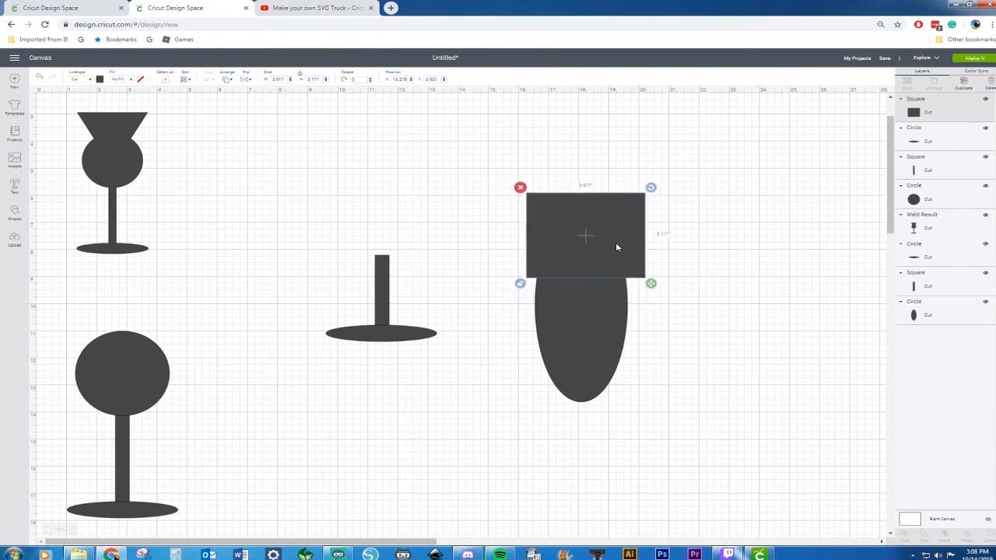
Slice the oval with the overlapping rectangle
{"action": "left_click_drag", "start_coordinate": [459, 149], "coordinate": [714, 474]}
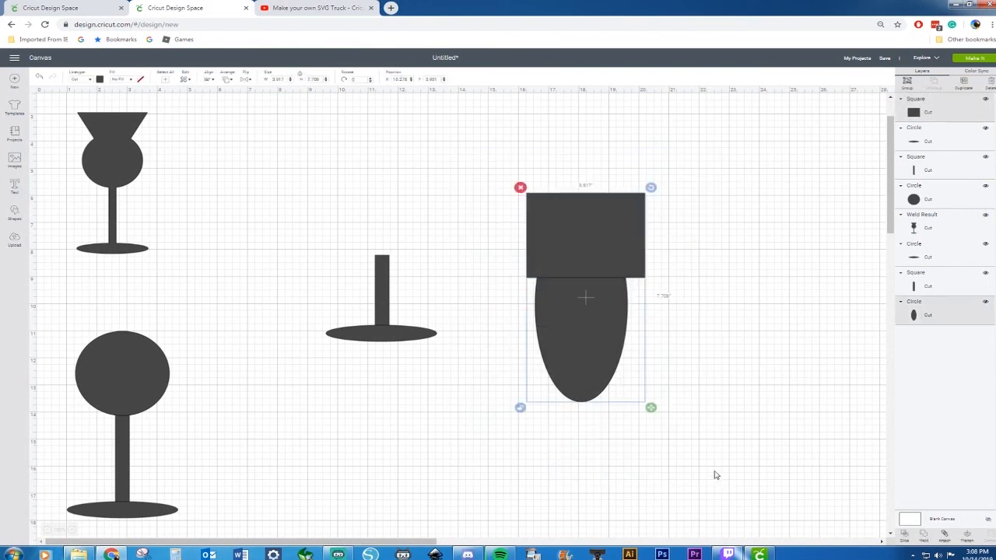
{"action": "right_click", "coordinate": [603, 351]}
{"action": "left_click", "coordinate": [646, 505]}
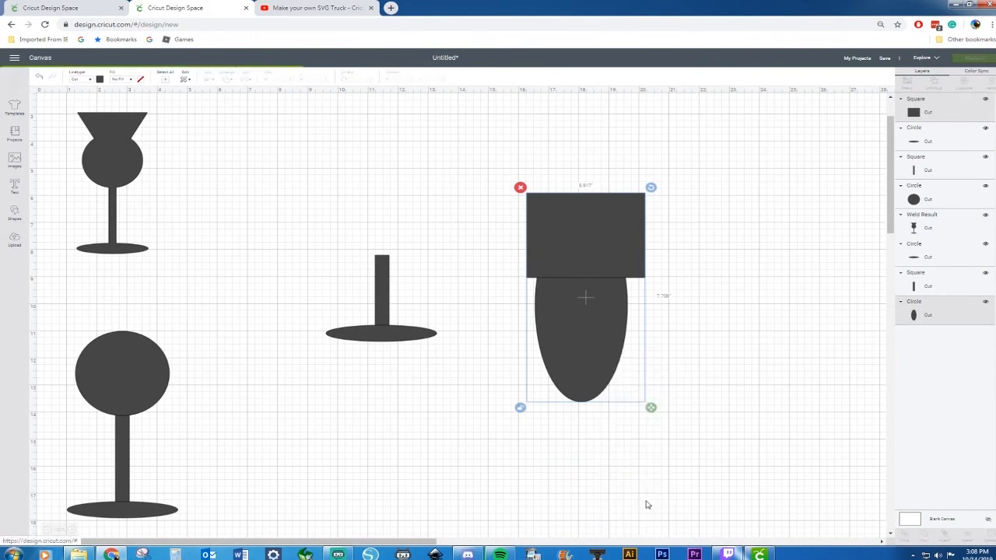
Move the sliced bowl piece onto the shortened stem and delete the leftover slice pieces
{"action": "left_click_drag", "start_coordinate": [599, 377], "coordinate": [398, 232]}
{"action": "left_click_drag", "start_coordinate": [509, 173], "coordinate": [652, 316]}
{"action": "key", "text": "Delete"}
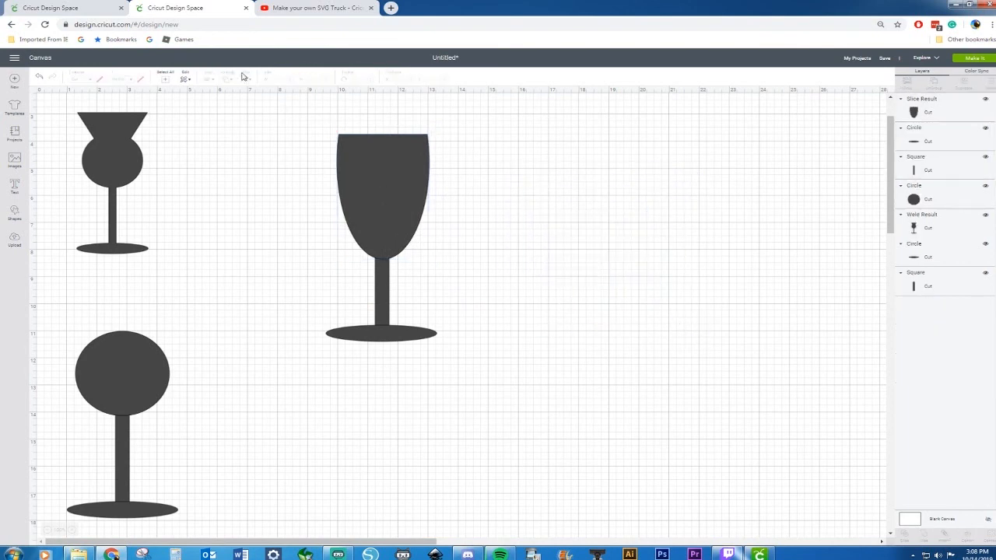
Center the second glass's bowl, stem and base horizontally and weld them into one shape
{"action": "left_click_drag", "start_coordinate": [303, 126], "coordinate": [497, 398]}
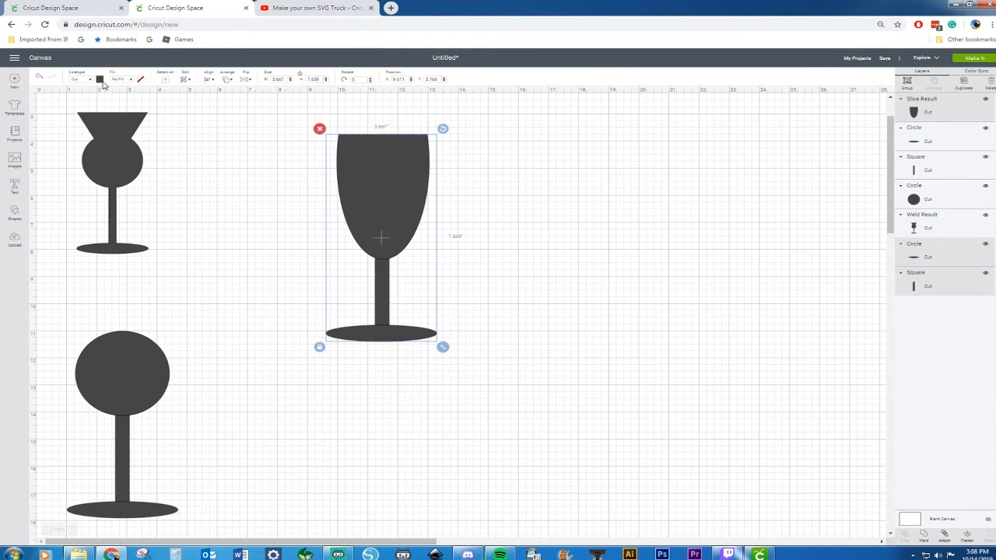
{"action": "left_click", "coordinate": [211, 80]}
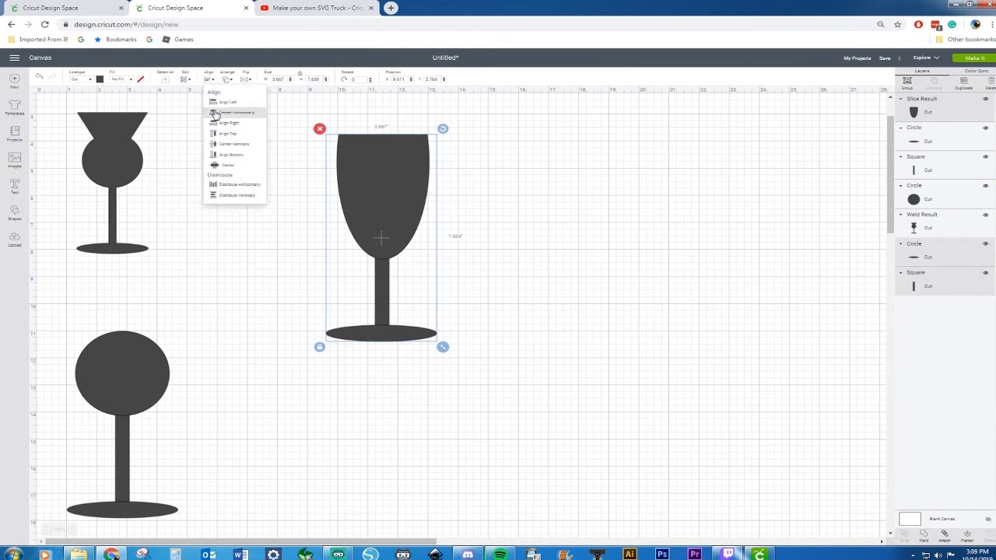
{"action": "left_click", "coordinate": [214, 114]}
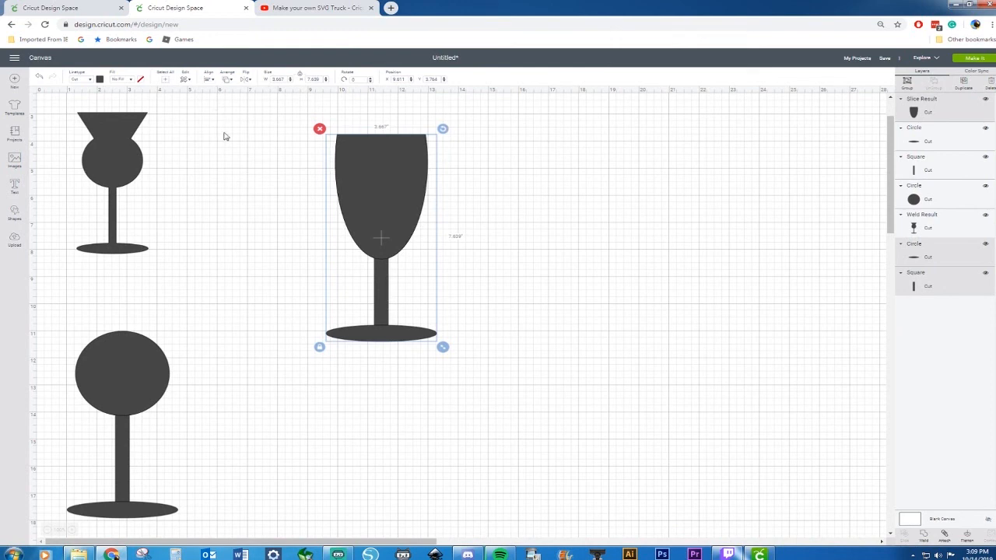
{"action": "left_click_drag", "start_coordinate": [276, 119], "coordinate": [459, 364]}
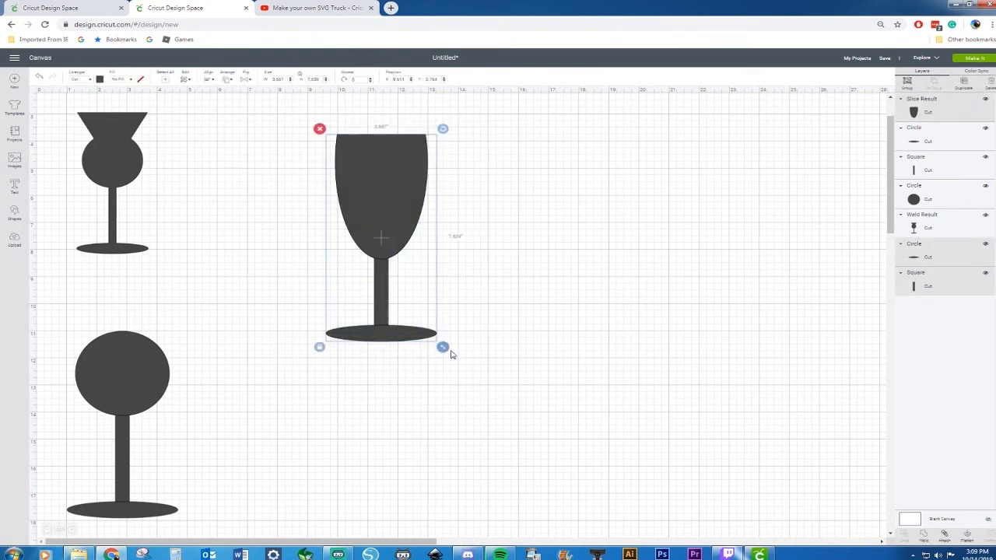
{"action": "right_click", "coordinate": [417, 327]}
{"action": "left_click", "coordinate": [326, 211]}
{"action": "left_click_drag", "start_coordinate": [256, 107], "coordinate": [489, 381]}
{"action": "right_click", "coordinate": [371, 164]}
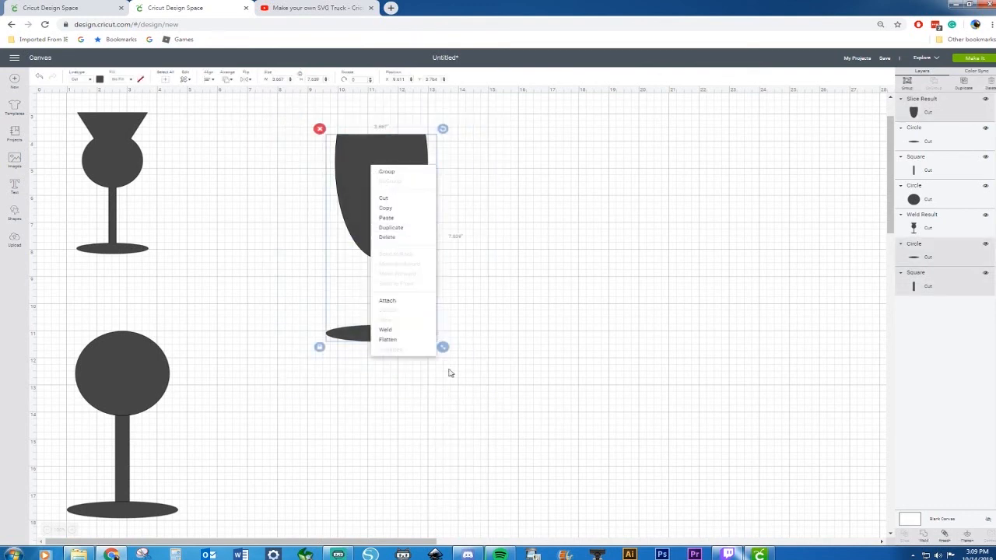
{"action": "left_click", "coordinate": [401, 330]}
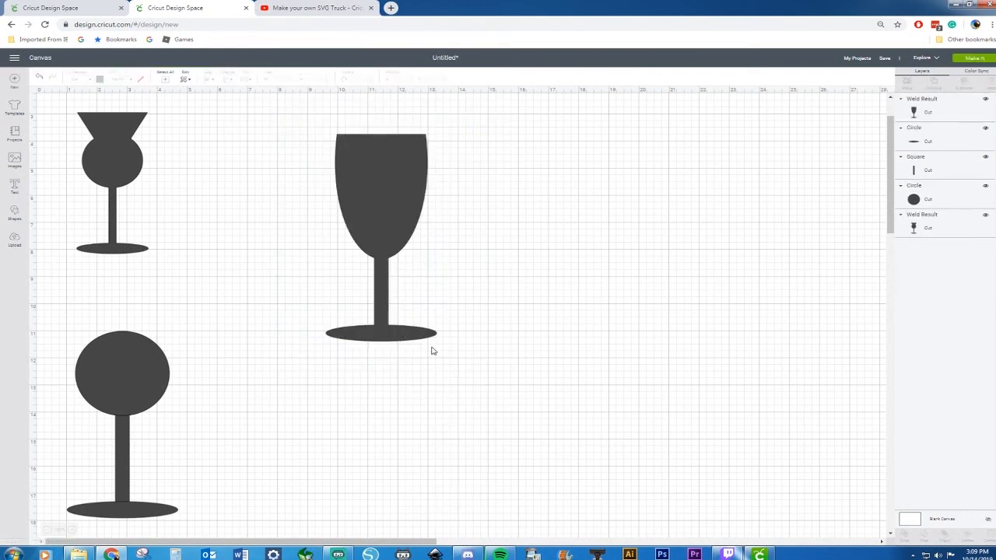
Scale down the welded second glass and place it beside the first goblet at the same height
{"action": "left_click", "coordinate": [427, 339]}
{"action": "left_click_drag", "start_coordinate": [444, 348], "coordinate": [194, 248]}
{"action": "left_click", "coordinate": [396, 256]}
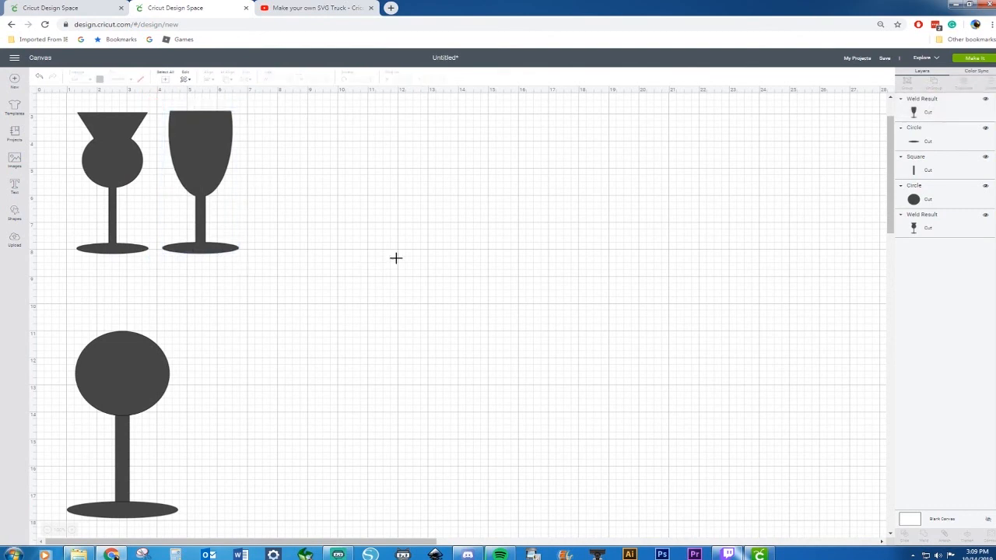
After checking the reference glasses, move the remaining unwelded circle, stem and base to the open middle of the canvas
{"action": "left_click", "coordinate": [85, 9]}
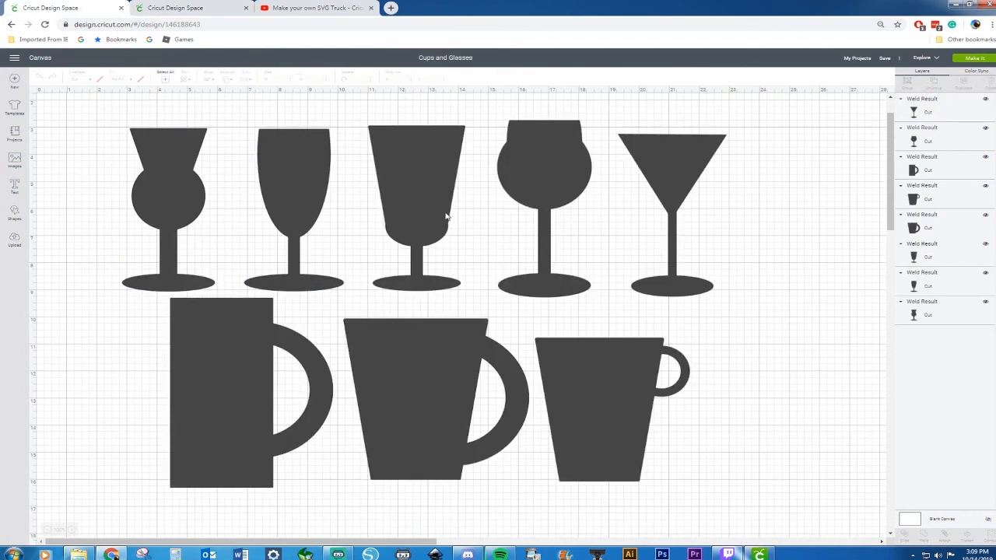
{"action": "left_click", "coordinate": [184, 10]}
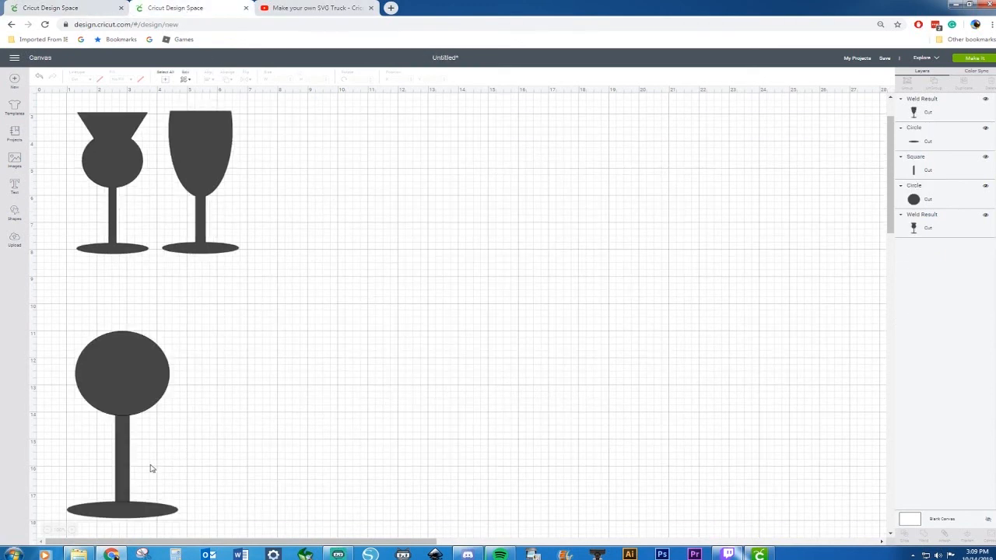
{"action": "left_click_drag", "start_coordinate": [52, 306], "coordinate": [443, 399]}
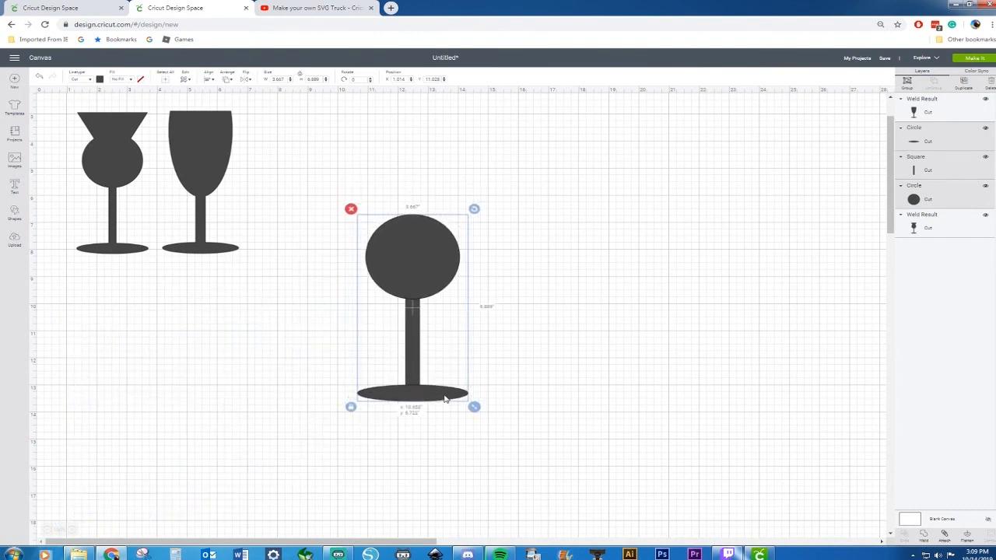
{"action": "left_click", "coordinate": [500, 358]}
Shorten the third glass's stem to about 2.28 in and lower the circle so it overlaps the stem's upper end
{"action": "left_click", "coordinate": [416, 333]}
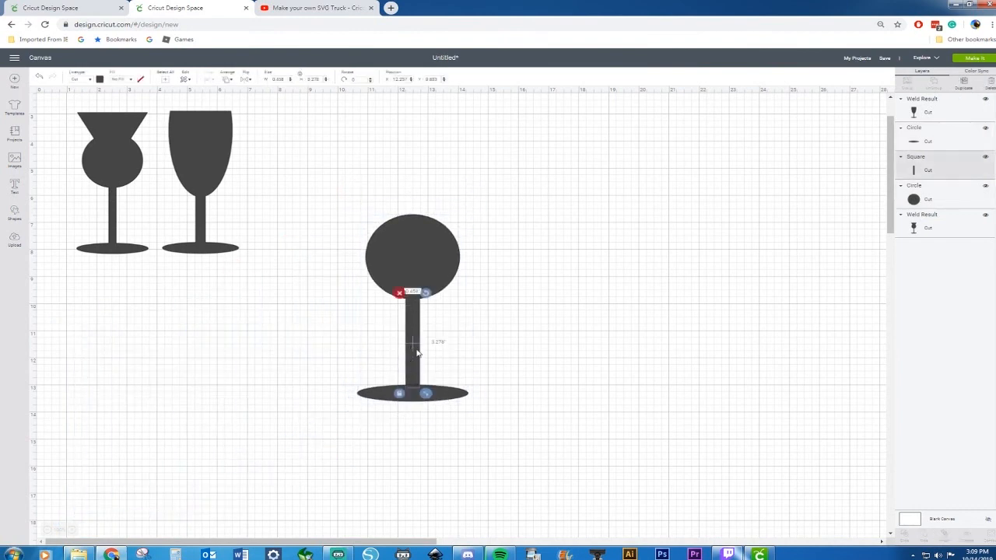
{"action": "left_click_drag", "start_coordinate": [426, 395], "coordinate": [413, 371]}
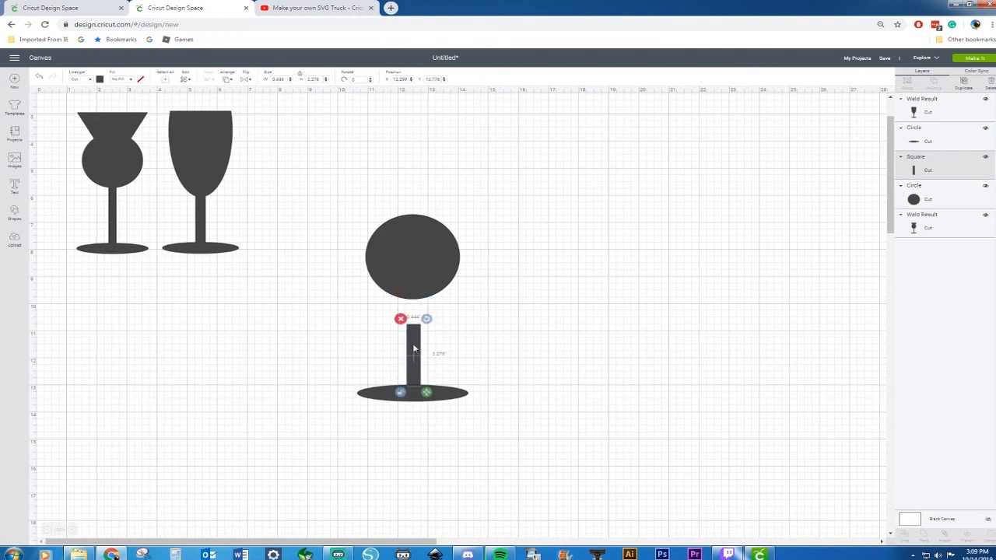
{"action": "left_click_drag", "start_coordinate": [424, 259], "coordinate": [435, 288]}
{"action": "left_click", "coordinate": [14, 213]}
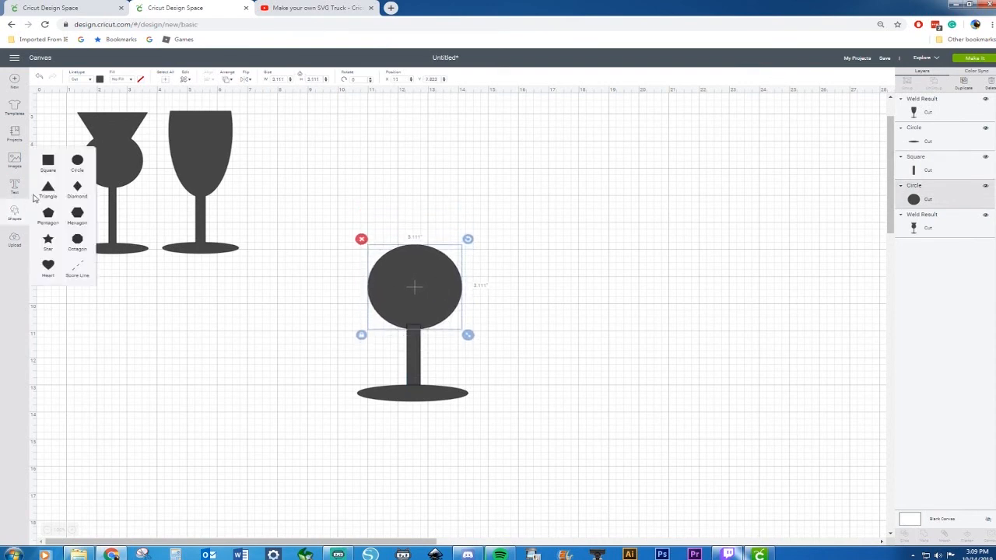
{"action": "left_click", "coordinate": [48, 162]}
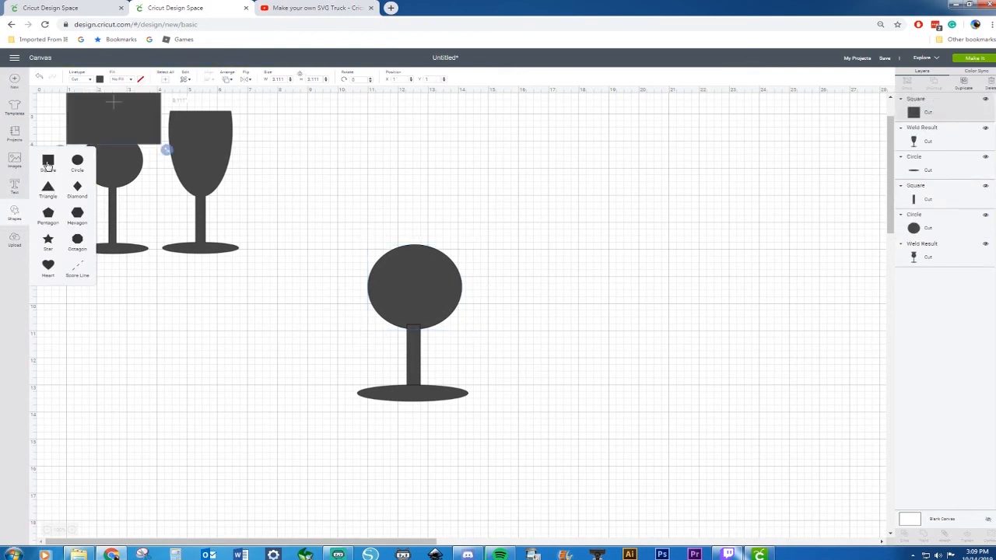
{"action": "left_click_drag", "start_coordinate": [116, 112], "coordinate": [211, 302]}
{"action": "key", "text": "Delete"}
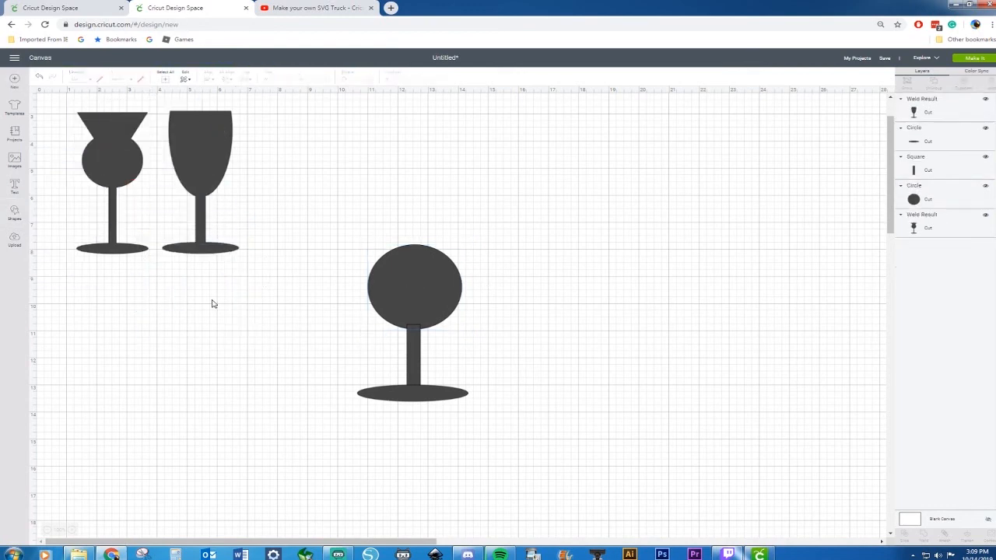
Add a pentagon and place it on the empty area to the right of the unwelded glass
{"action": "left_click", "coordinate": [13, 214]}
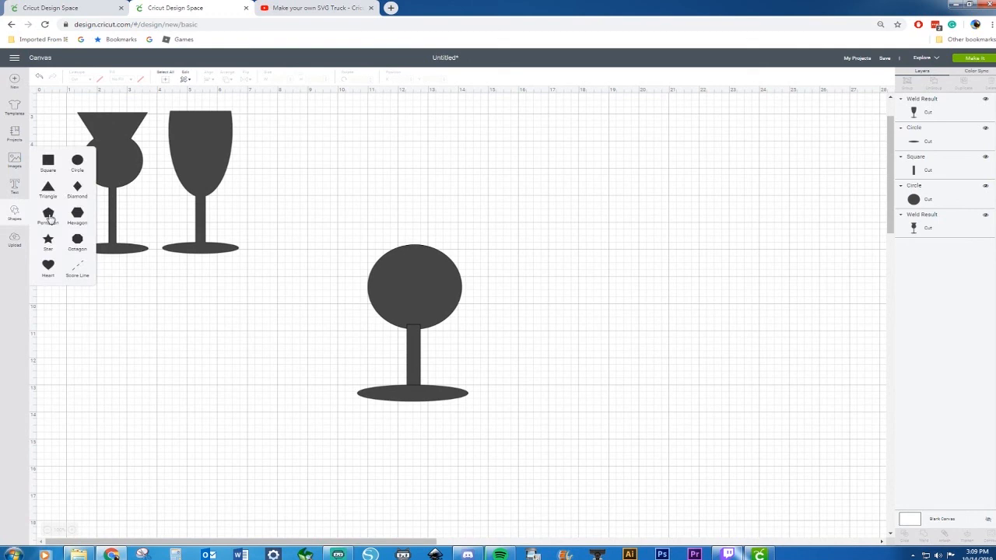
{"action": "left_click", "coordinate": [49, 215]}
{"action": "left_click_drag", "start_coordinate": [159, 173], "coordinate": [628, 290]}
Shrink the third glass's circle to about 2.39 in and reposition it over the upper end of the stem
{"action": "left_click", "coordinate": [381, 282]}
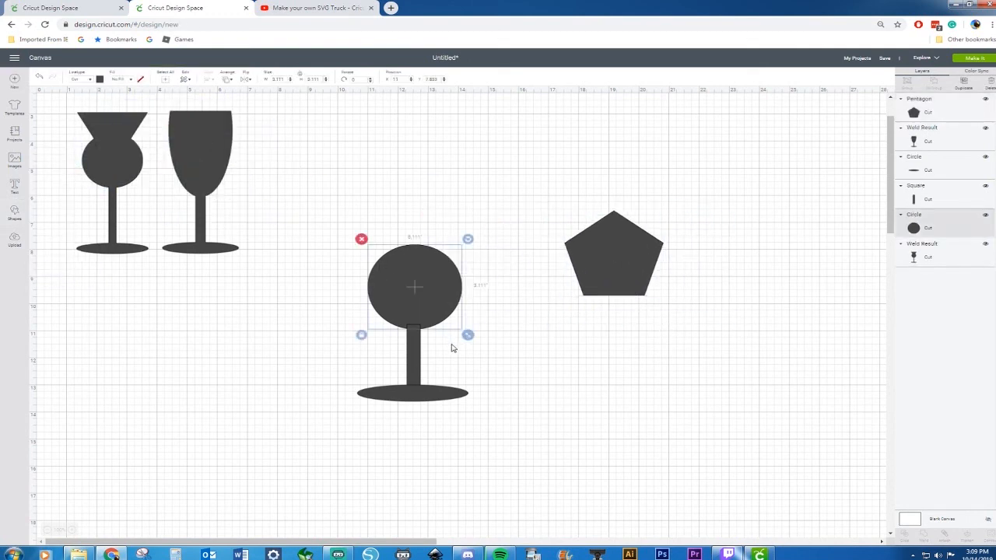
{"action": "left_click_drag", "start_coordinate": [468, 335], "coordinate": [448, 320]}
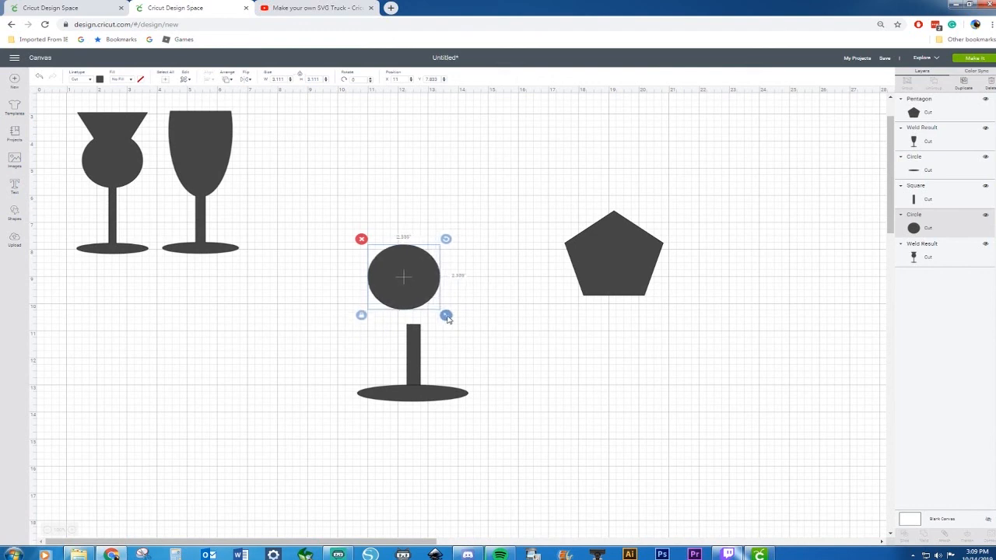
{"action": "left_click_drag", "start_coordinate": [409, 289], "coordinate": [420, 304]}
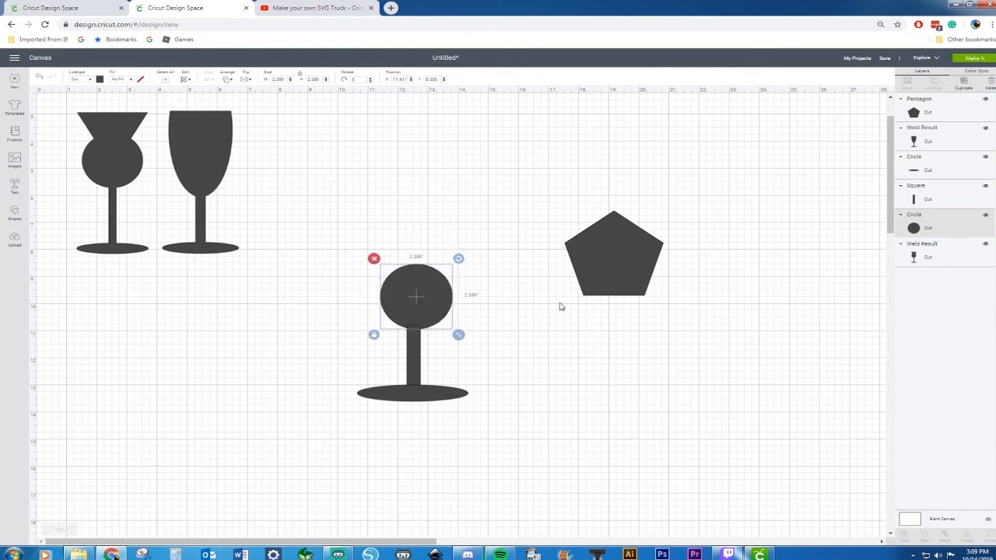
Unlock the pentagon's proportions and stretch it to about 3.23 by 5.58 in
{"action": "left_click_drag", "start_coordinate": [609, 270], "coordinate": [590, 280]}
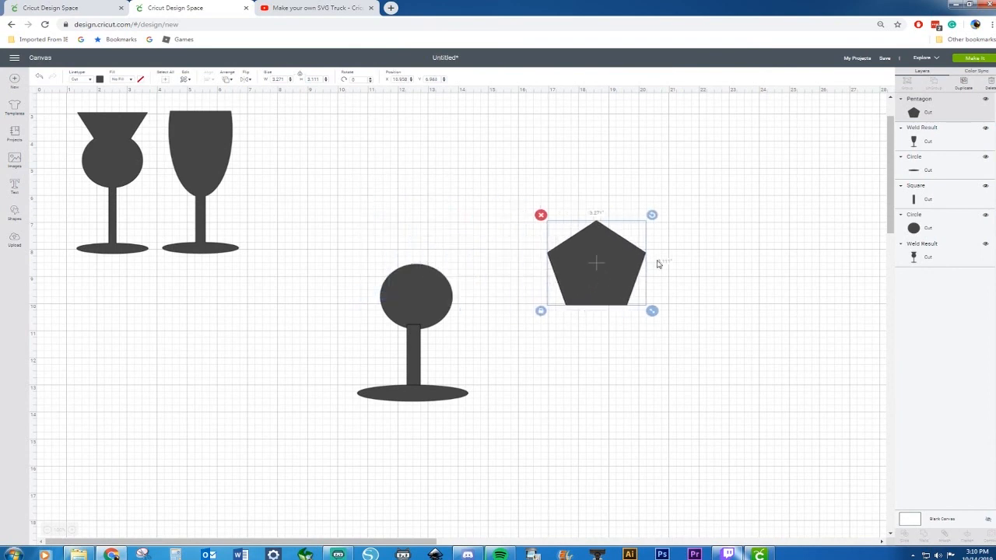
{"action": "left_click", "coordinate": [541, 310]}
{"action": "left_click_drag", "start_coordinate": [653, 311], "coordinate": [650, 377]}
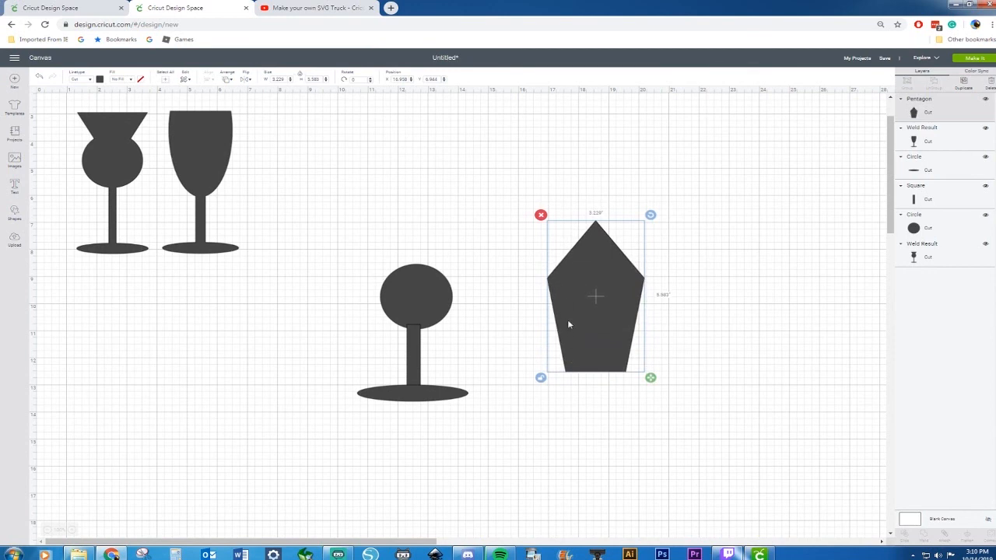
Add a square, enlarge it to about 4.44 in, and place it over the pentagon's pointed upper part
{"action": "left_click", "coordinate": [20, 214]}
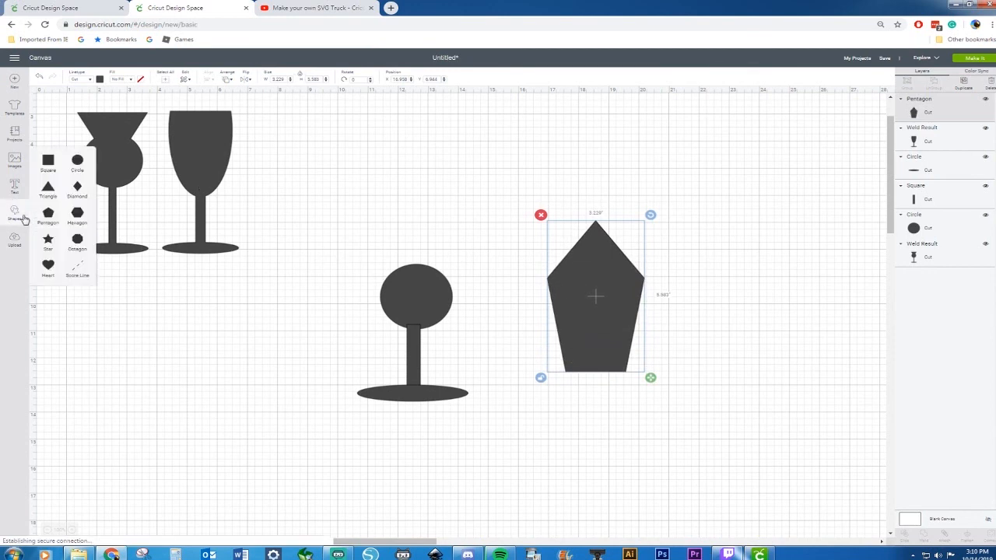
{"action": "left_click", "coordinate": [47, 161]}
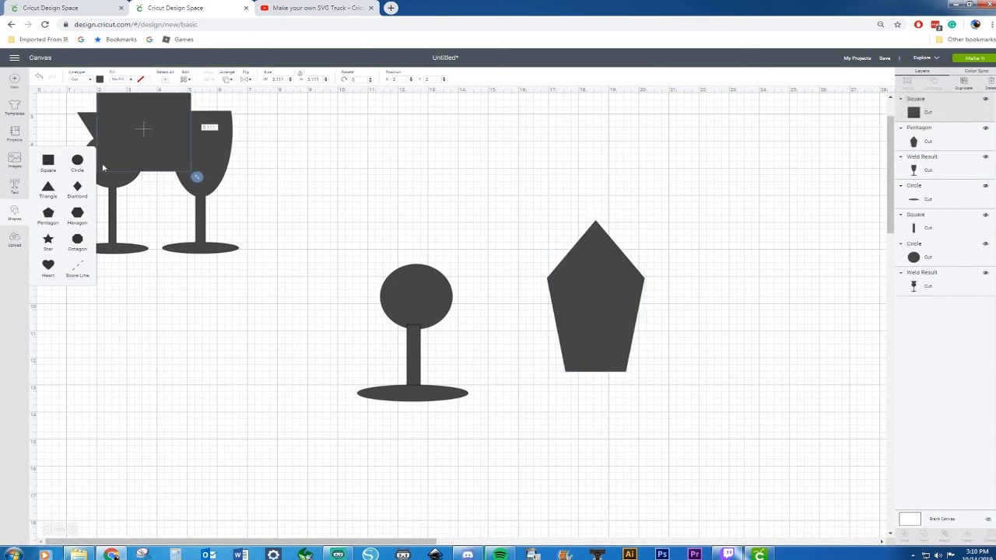
{"action": "left_click_drag", "start_coordinate": [144, 153], "coordinate": [585, 253]}
{"action": "left_click_drag", "start_coordinate": [640, 284], "coordinate": [628, 252]}
Slice the pentagon with the overlapping square
{"action": "left_click_drag", "start_coordinate": [716, 350], "coordinate": [586, 251]}
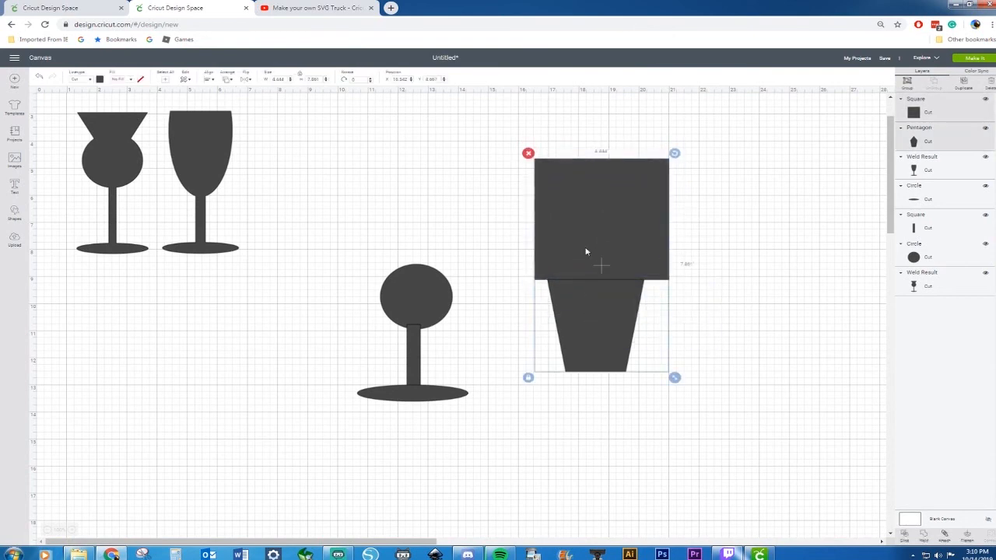
{"action": "right_click", "coordinate": [598, 265]}
{"action": "left_click", "coordinate": [625, 417]}
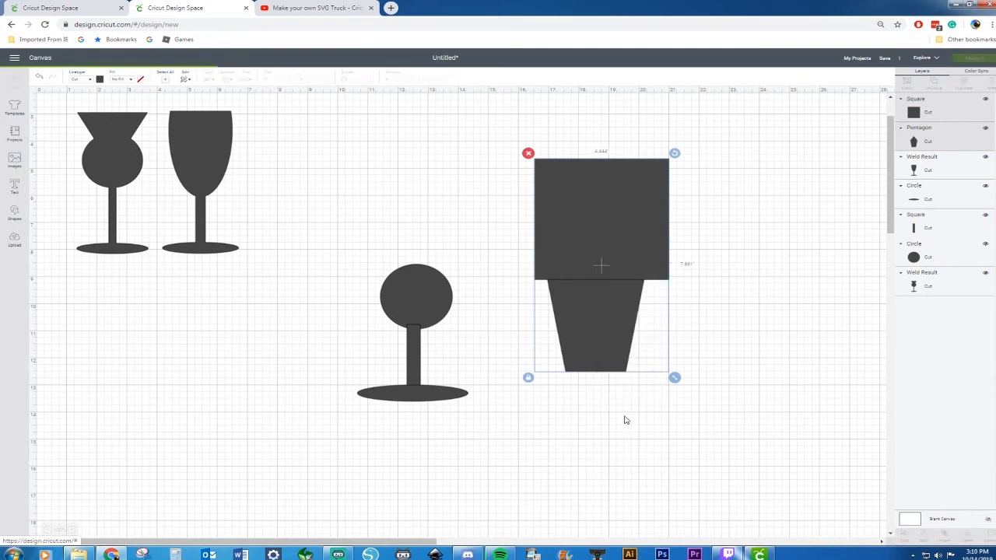
Pull the tapered lower slice of the pentagon away and delete the leftover slice pieces above it
{"action": "left_click_drag", "start_coordinate": [631, 360], "coordinate": [631, 419]}
{"action": "mouse_move", "coordinate": [505, 144]}
{"action": "left_mouse_down"}
{"action": "mouse_move", "coordinate": [647, 285]}
{"action": "mouse_move", "coordinate": [705, 310]}
{"action": "left_mouse_up"}
{"action": "key", "text": "Delete"}
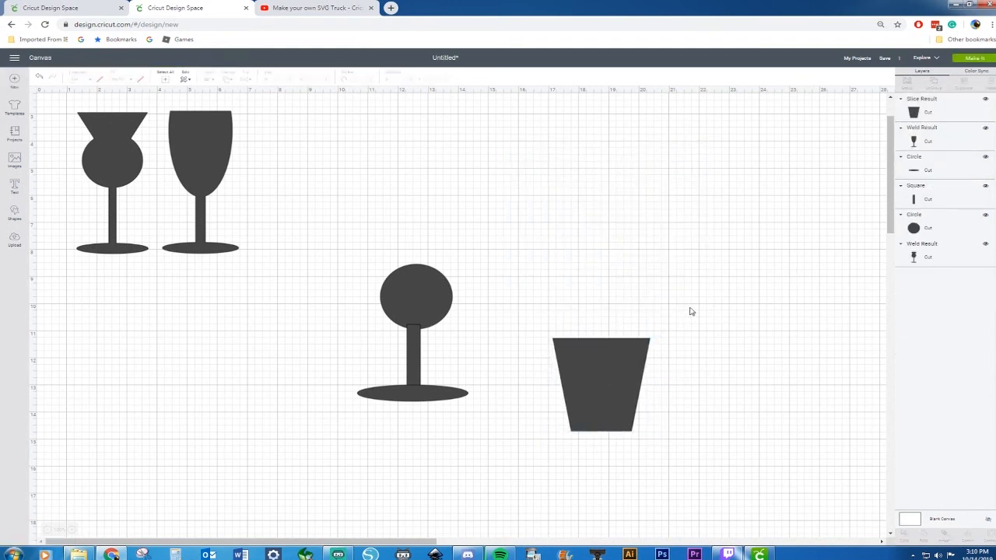
Overlap the circle with the tapered piece's lower end and resize the circle to about 2.17 by 2.31 in
{"action": "left_click_drag", "start_coordinate": [597, 389], "coordinate": [580, 250]}
{"action": "left_click", "coordinate": [417, 296]}
{"action": "left_click_drag", "start_coordinate": [418, 297], "coordinate": [574, 287]}
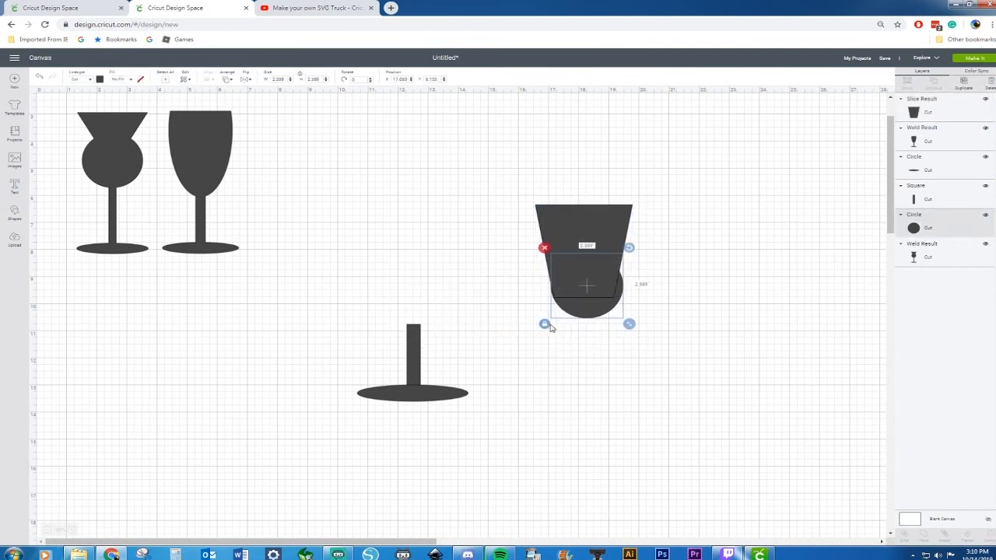
{"action": "left_click_drag", "start_coordinate": [633, 328], "coordinate": [626, 330]}
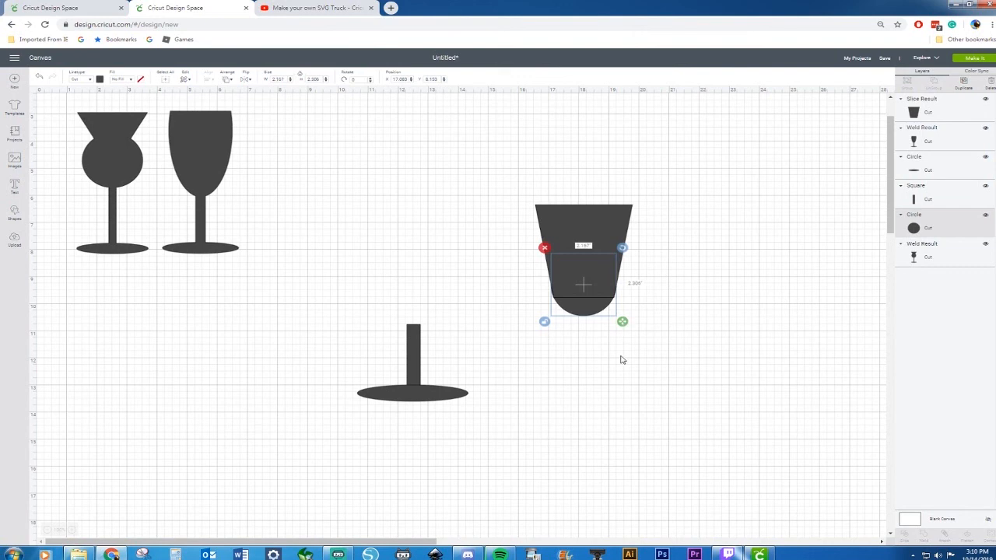
{"action": "left_click", "coordinate": [619, 370]}
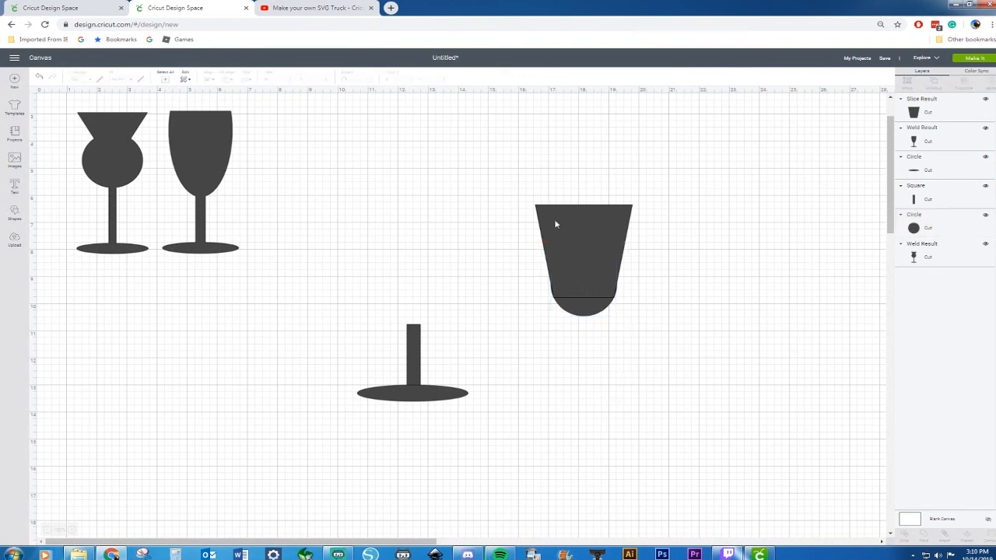
Weld the tapered piece and circle into one bowl and place it on the third glass's stem
{"action": "left_click_drag", "start_coordinate": [524, 174], "coordinate": [639, 351]}
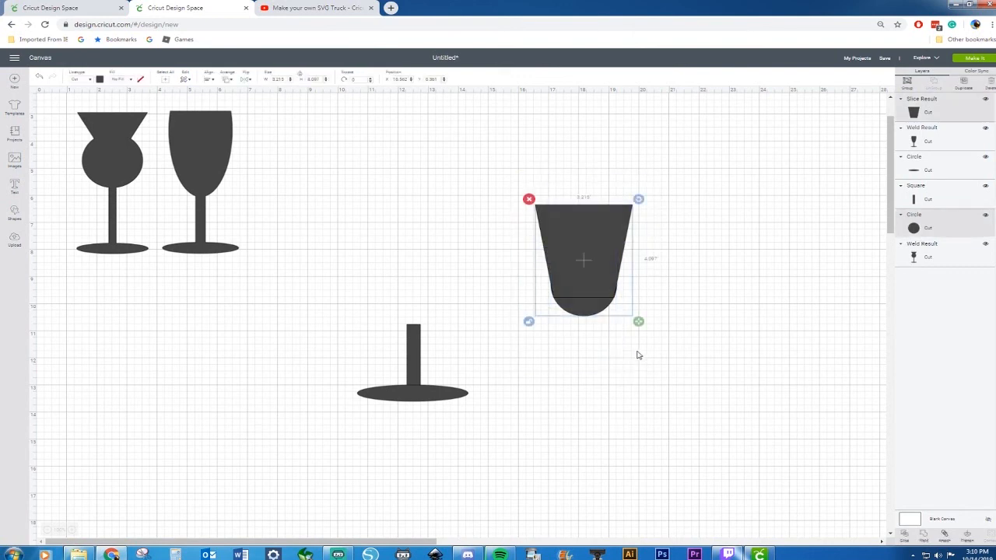
{"action": "right_click", "coordinate": [591, 281]}
{"action": "left_click", "coordinate": [616, 448]}
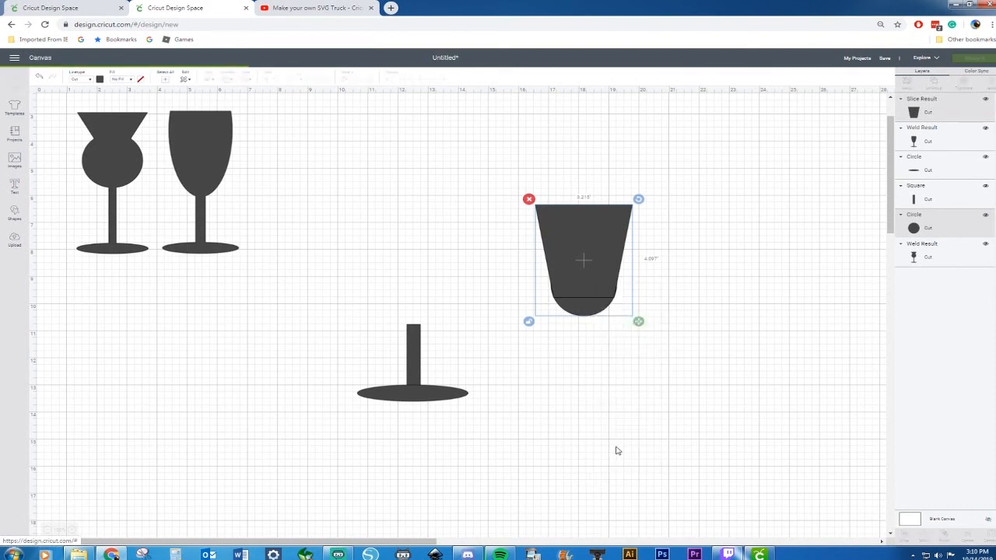
{"action": "left_click", "coordinate": [617, 451]}
{"action": "left_click_drag", "start_coordinate": [596, 271], "coordinate": [426, 281]}
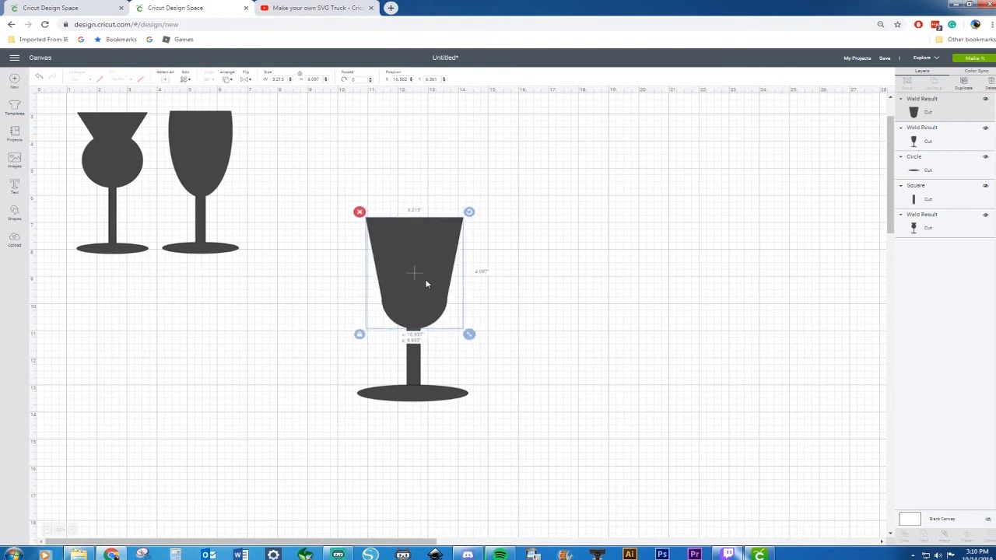
{"action": "left_click", "coordinate": [629, 294]}
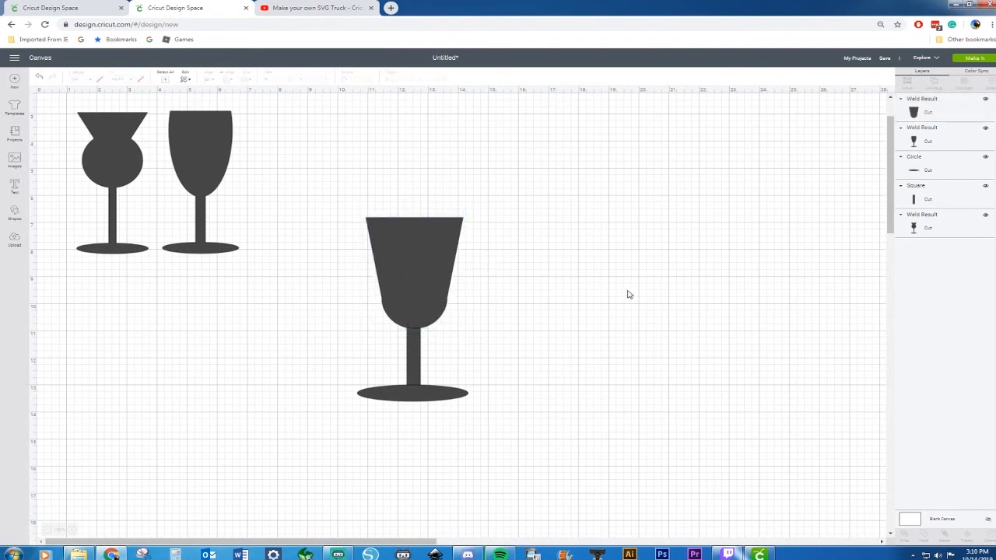
Align the third glass's bowl, stem and base to a common horizontal centre
{"action": "left_click_drag", "start_coordinate": [290, 196], "coordinate": [560, 432]}
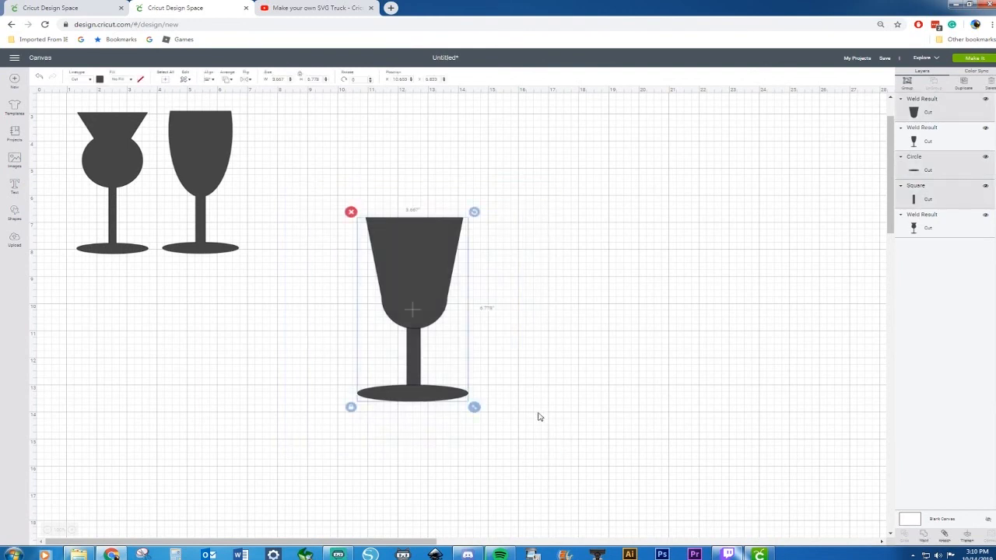
{"action": "left_click", "coordinate": [206, 82]}
{"action": "left_click", "coordinate": [230, 118]}
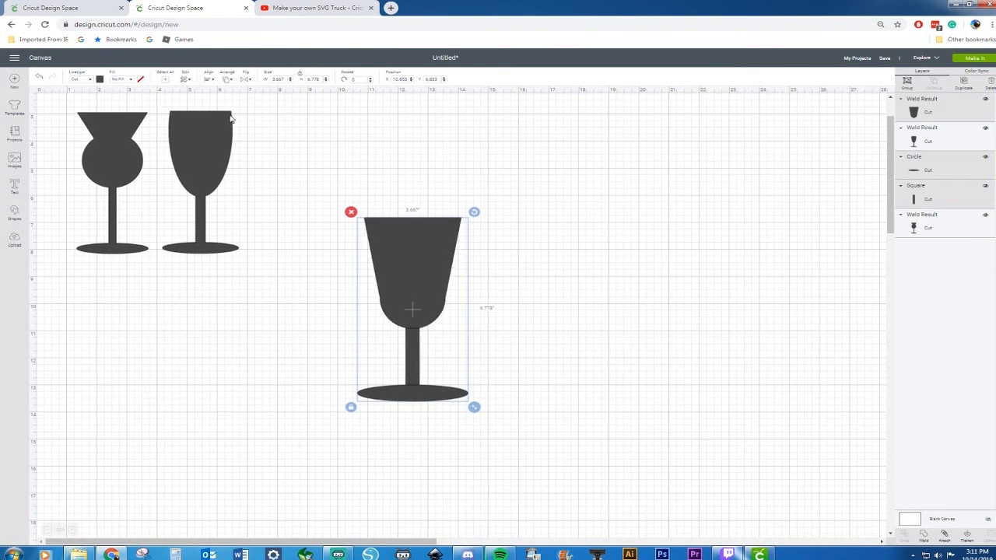
{"action": "left_click", "coordinate": [319, 126]}
Check the Cups and Glasses reference, duplicate the third glass's stem and base, and set the copy aside in the canvas's empty area
{"action": "left_click", "coordinate": [68, 9]}
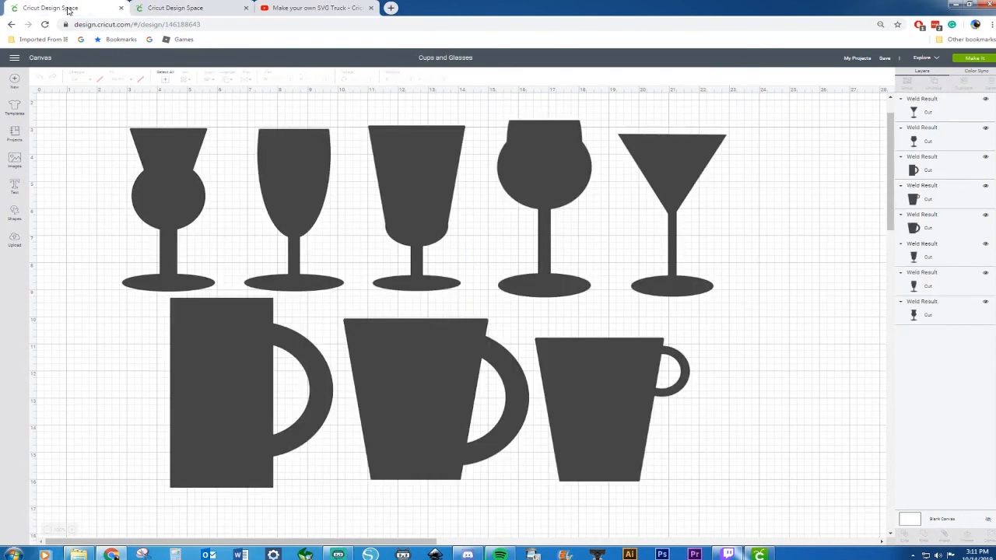
{"action": "left_click", "coordinate": [179, 9]}
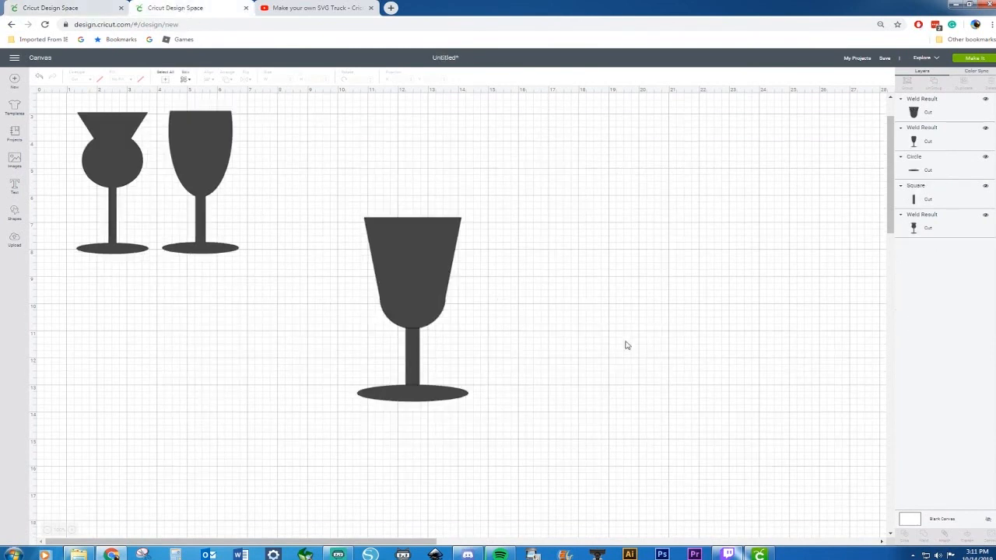
{"action": "left_click", "coordinate": [416, 366]}
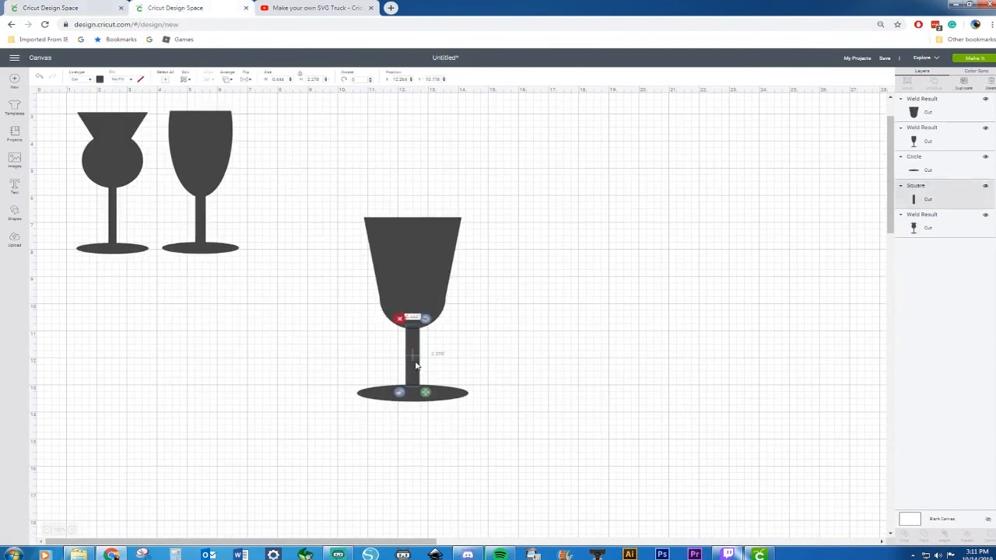
{"action": "left_click", "coordinate": [407, 401], "text": "shift"}
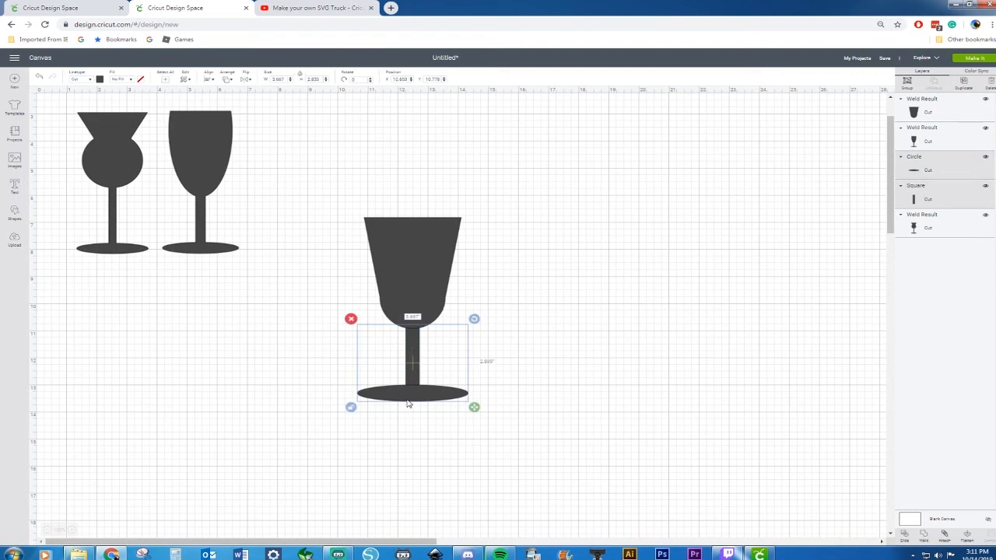
{"action": "key", "text": "ctrl+d"}
{"action": "left_click_drag", "start_coordinate": [438, 407], "coordinate": [132, 457]}
Lower the bowl to shorten the visible stem and weld the bowl, stem and base into one glass
{"action": "left_click", "coordinate": [371, 210]}
{"action": "left_click_drag", "start_coordinate": [450, 251], "coordinate": [450, 272]}
{"action": "left_click", "coordinate": [367, 200]}
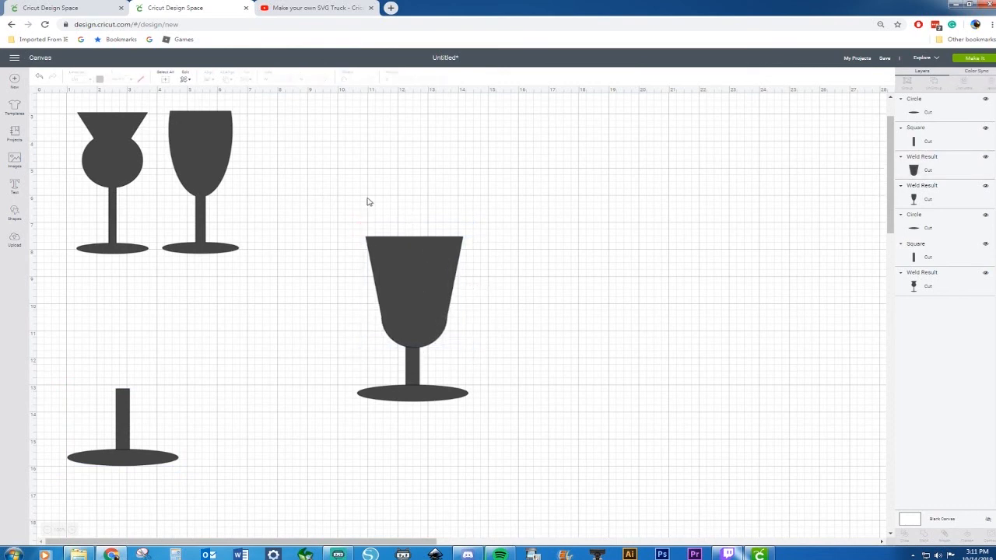
{"action": "left_click_drag", "start_coordinate": [305, 207], "coordinate": [533, 445]}
{"action": "right_click", "coordinate": [427, 389]}
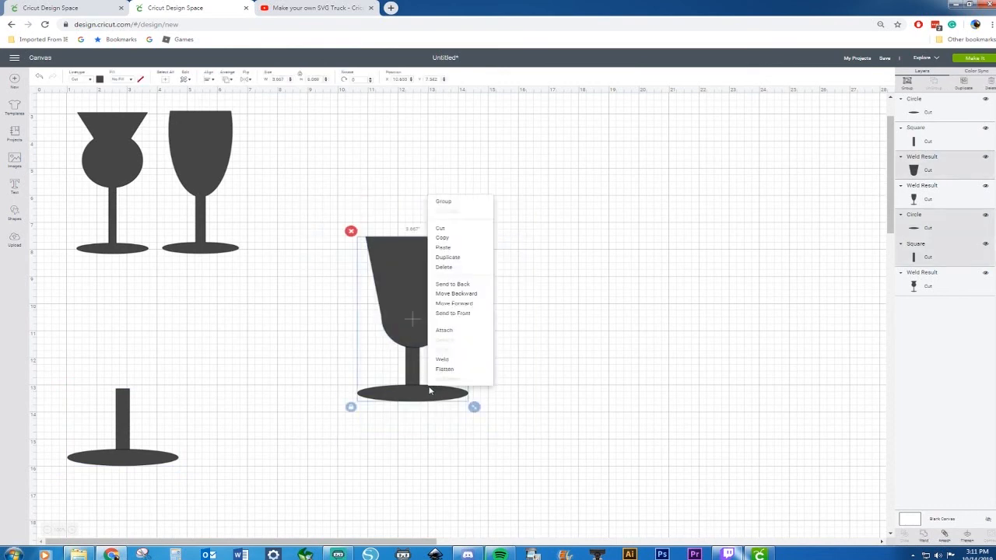
{"action": "left_click", "coordinate": [454, 361]}
Move the welded third glass beside the second one and scale it down to match the row's height
{"action": "left_click_drag", "start_coordinate": [405, 392], "coordinate": [315, 259]}
{"action": "left_click", "coordinate": [385, 281]}
{"action": "left_click", "coordinate": [337, 263]}
{"action": "left_click_drag", "start_coordinate": [381, 272], "coordinate": [306, 246]}
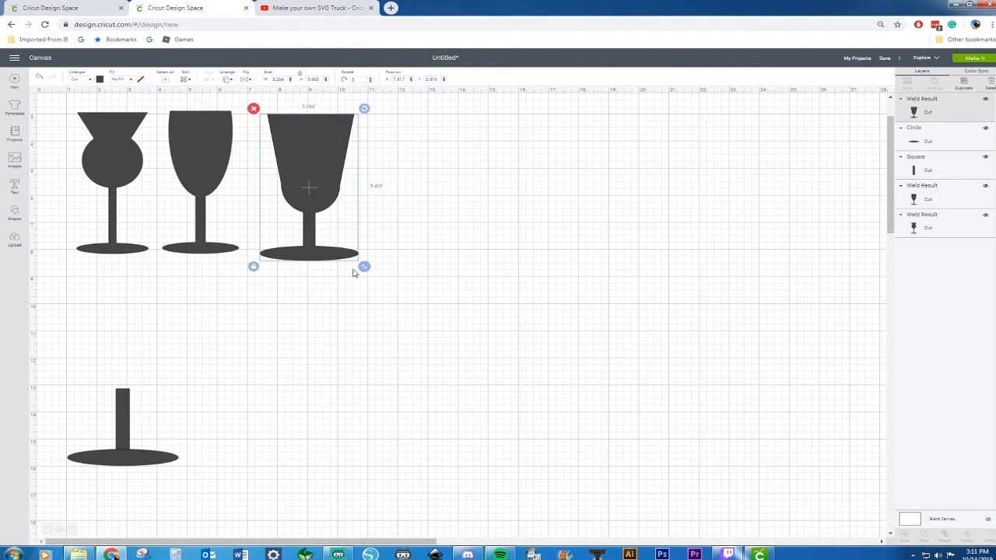
{"action": "left_click_drag", "start_coordinate": [364, 266], "coordinate": [361, 261]}
{"action": "left_click", "coordinate": [434, 269]}
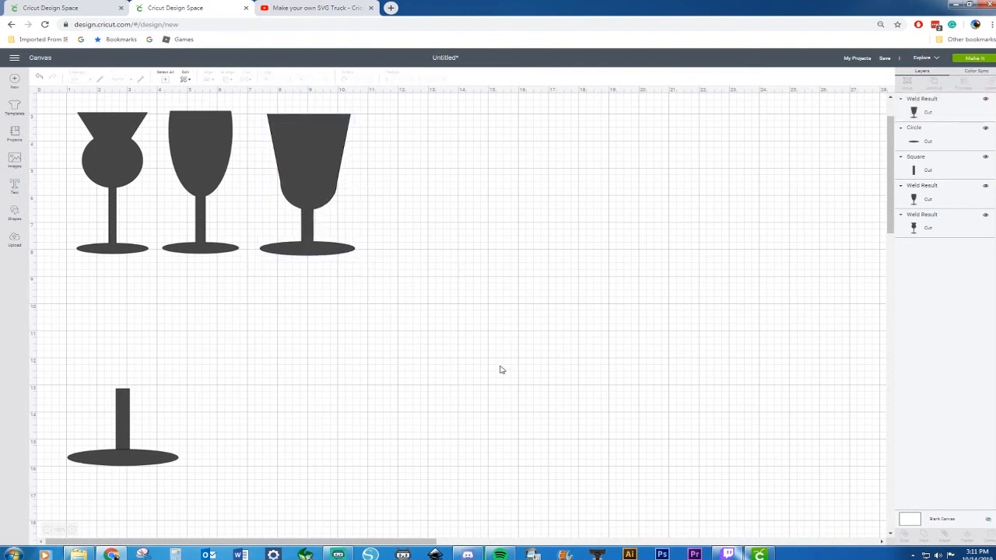
Move the spare stem and base to open canvas and add a triangle above them
{"action": "mouse_move", "coordinate": [76, 366]}
{"action": "left_mouse_down"}
{"action": "mouse_move", "coordinate": [98, 424]}
{"action": "mouse_move", "coordinate": [155, 478]}
{"action": "mouse_move", "coordinate": [509, 407]}
{"action": "mouse_move", "coordinate": [510, 367]}
{"action": "mouse_move", "coordinate": [528, 382]}
{"action": "left_mouse_up"}
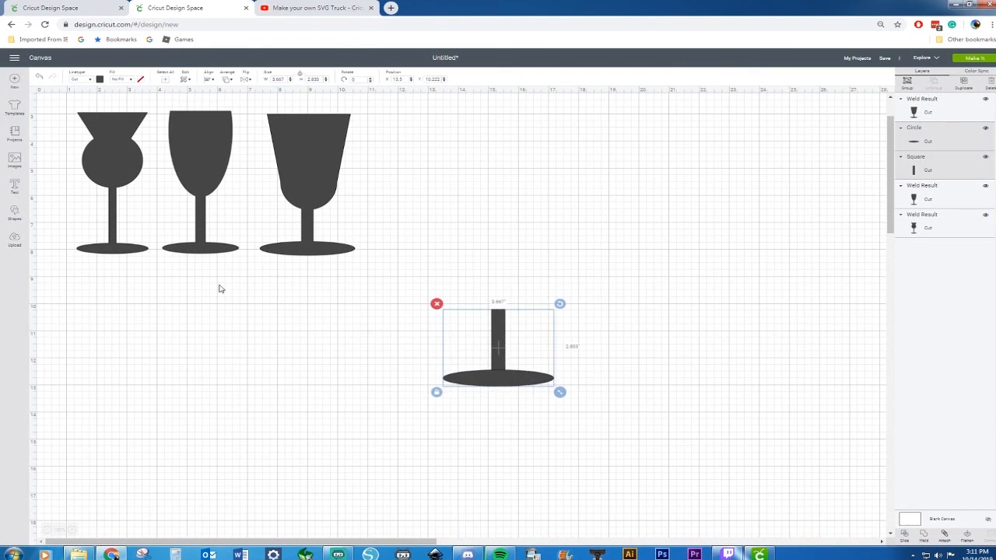
{"action": "left_click", "coordinate": [15, 216]}
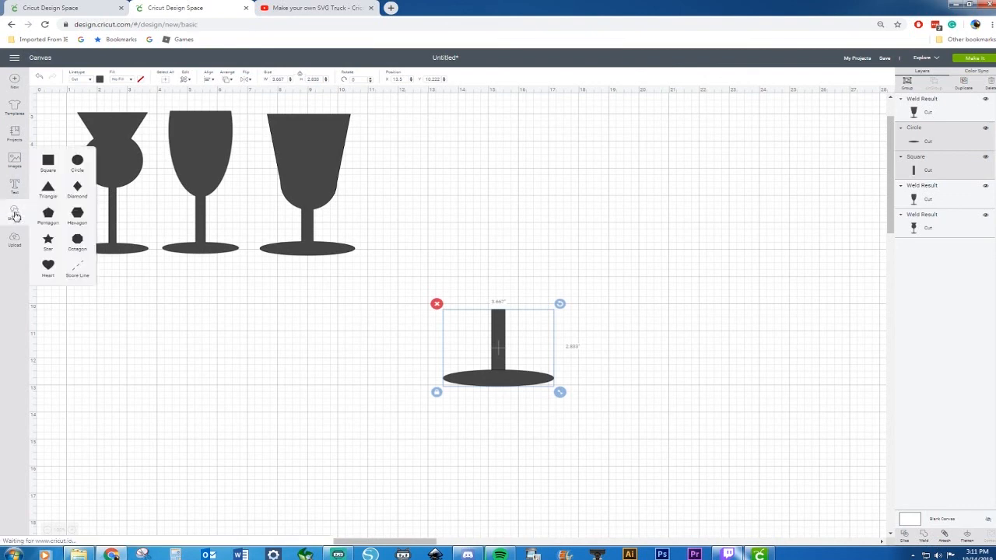
{"action": "left_click", "coordinate": [49, 189]}
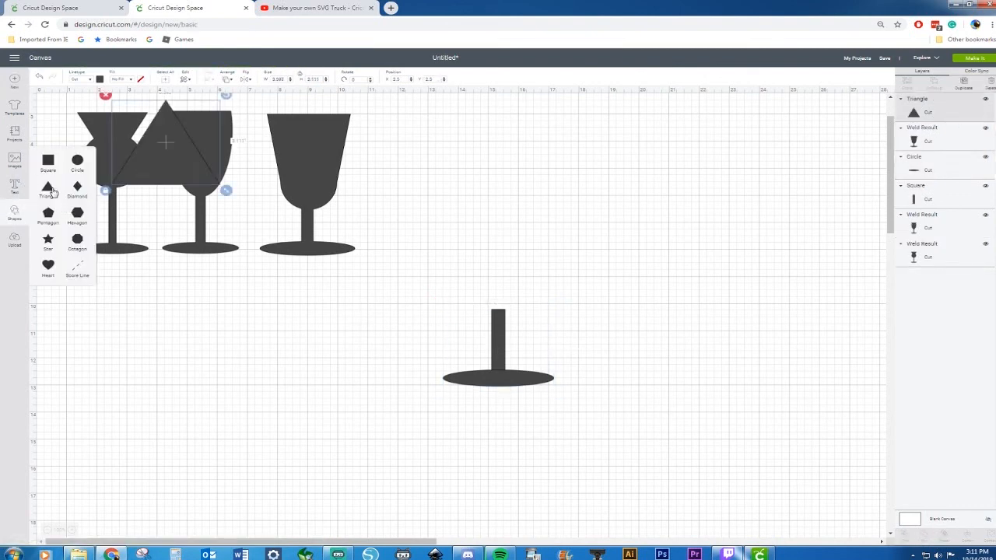
{"action": "left_click_drag", "start_coordinate": [192, 179], "coordinate": [498, 203]}
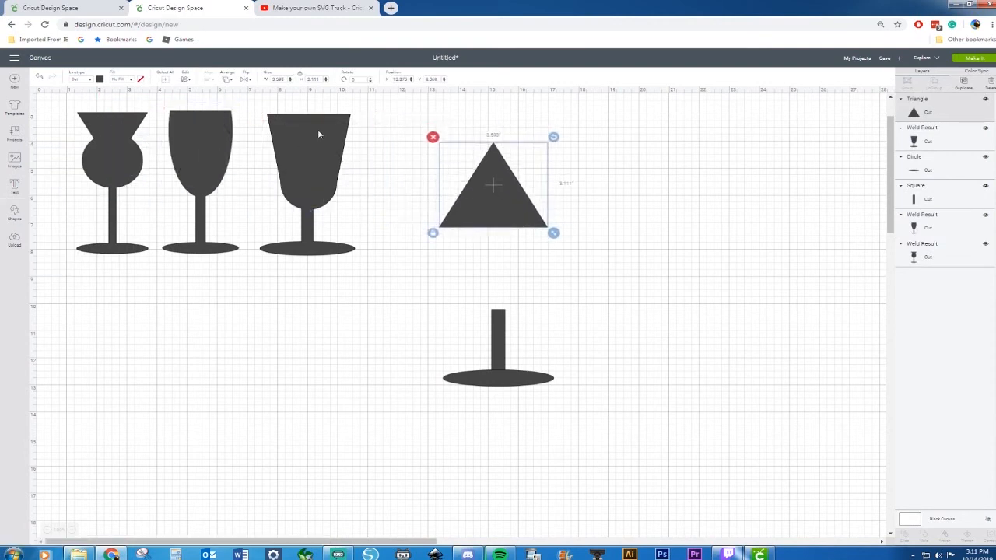
Flip the triangle vertically and place its point over the upper end of the stem
{"action": "left_click", "coordinate": [247, 79]}
{"action": "left_click", "coordinate": [260, 107]}
{"action": "left_click_drag", "start_coordinate": [503, 190], "coordinate": [507, 291]}
Centre the inverted triangle, stem and base horizontally and weld them into a martini glass
{"action": "left_click_drag", "start_coordinate": [406, 194], "coordinate": [600, 479]}
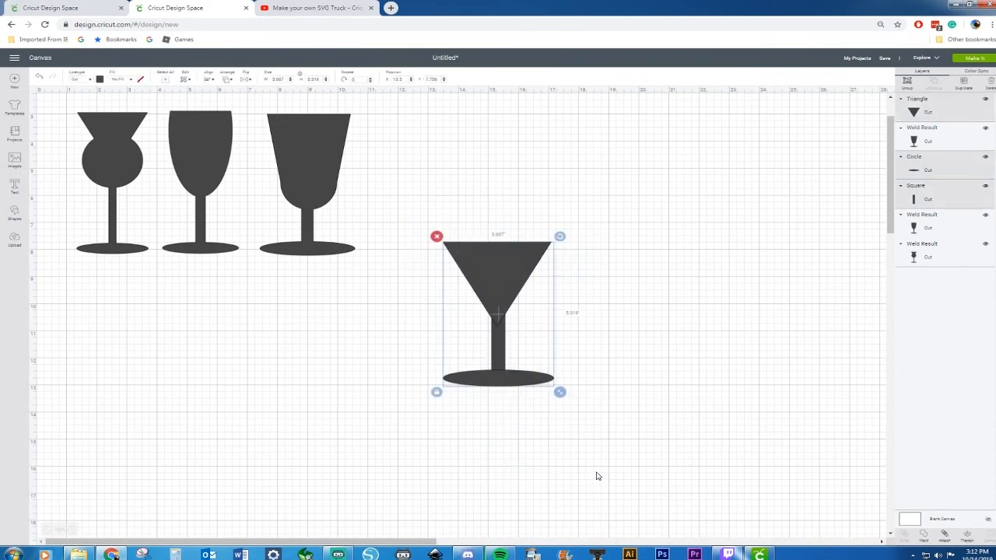
{"action": "left_click", "coordinate": [208, 80]}
{"action": "left_click", "coordinate": [226, 114]}
{"action": "right_click", "coordinate": [505, 277]}
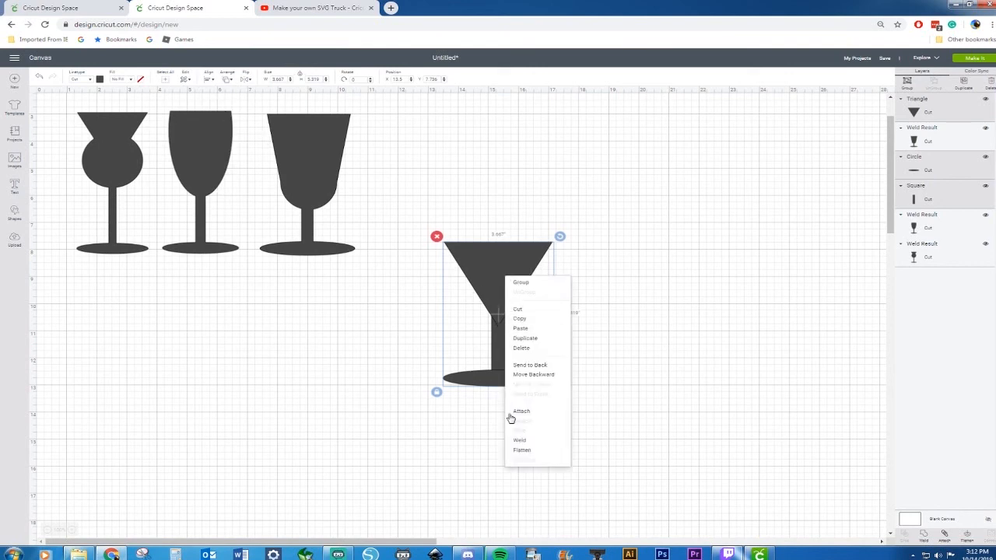
{"action": "left_click", "coordinate": [521, 441]}
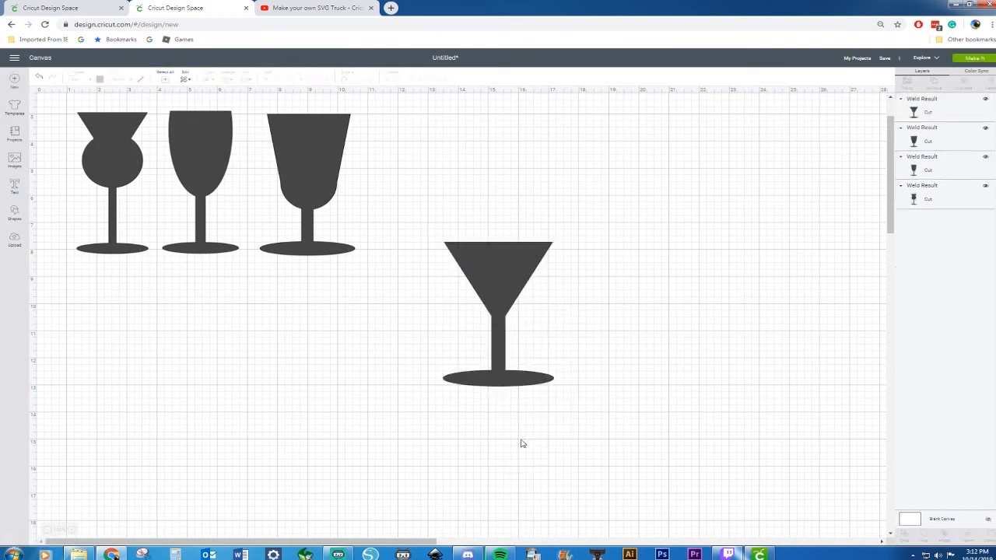
Move the martini glass to the end of the glass row and scale it down to match the others
{"action": "left_click_drag", "start_coordinate": [502, 377], "coordinate": [459, 260]}
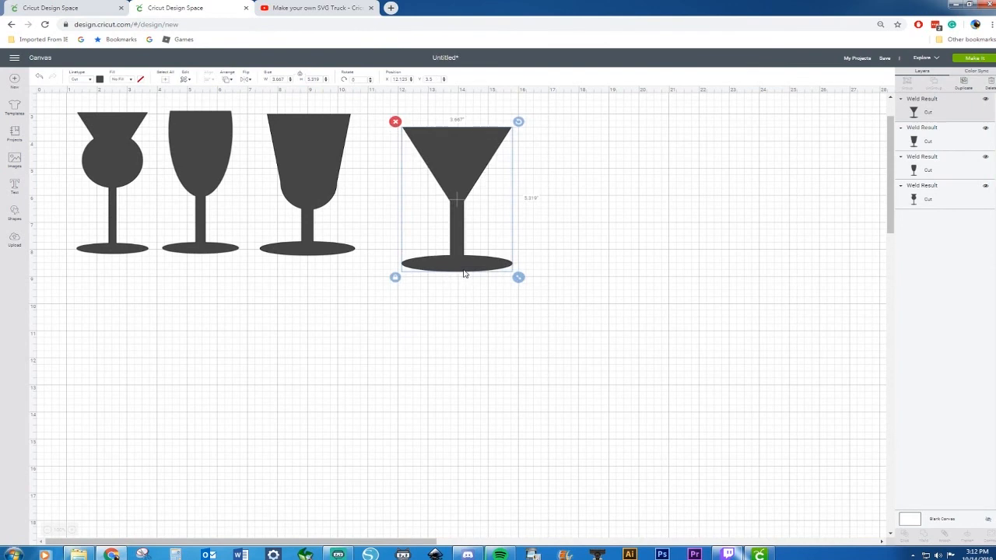
{"action": "left_click_drag", "start_coordinate": [518, 278], "coordinate": [434, 252]}
{"action": "left_click", "coordinate": [540, 344]}
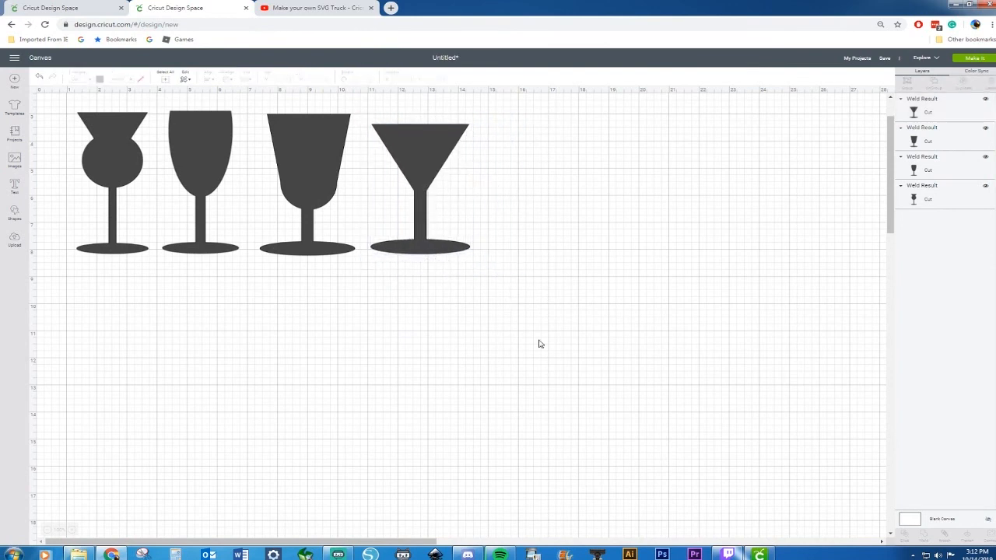
Check the round-bowled glass in the Cups and Glasses reference and add two circles and a square to the working canvas
{"action": "left_click", "coordinate": [18, 8]}
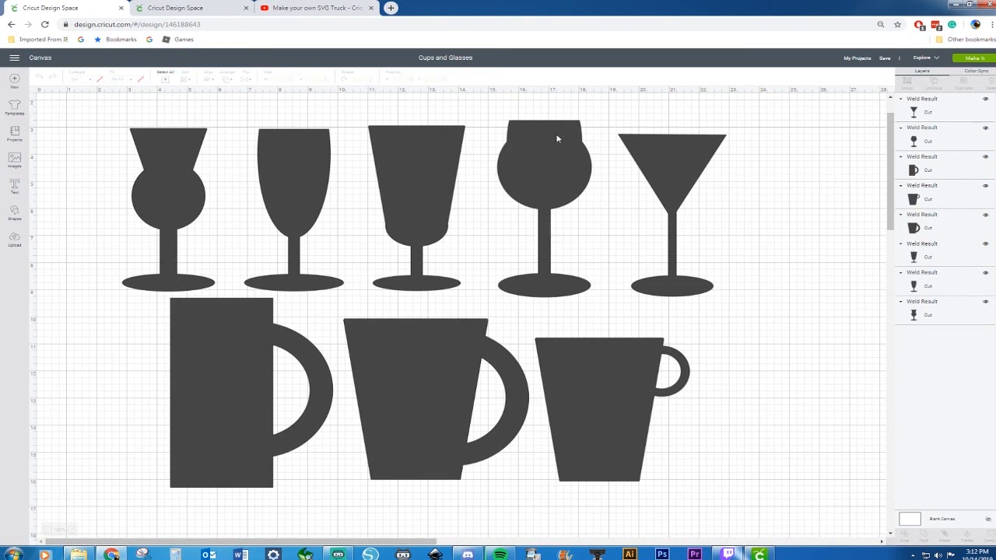
{"action": "left_click", "coordinate": [168, 10]}
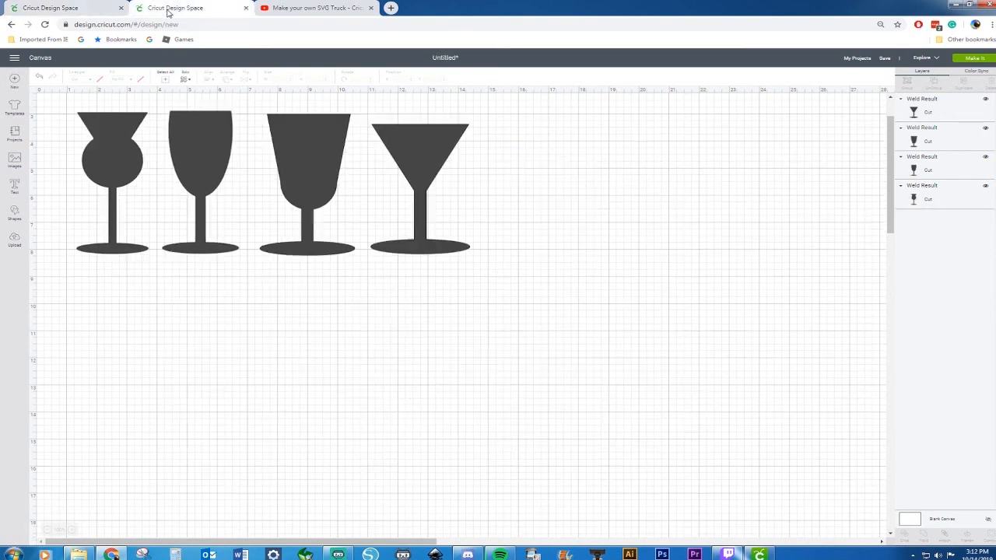
{"action": "left_click", "coordinate": [14, 213]}
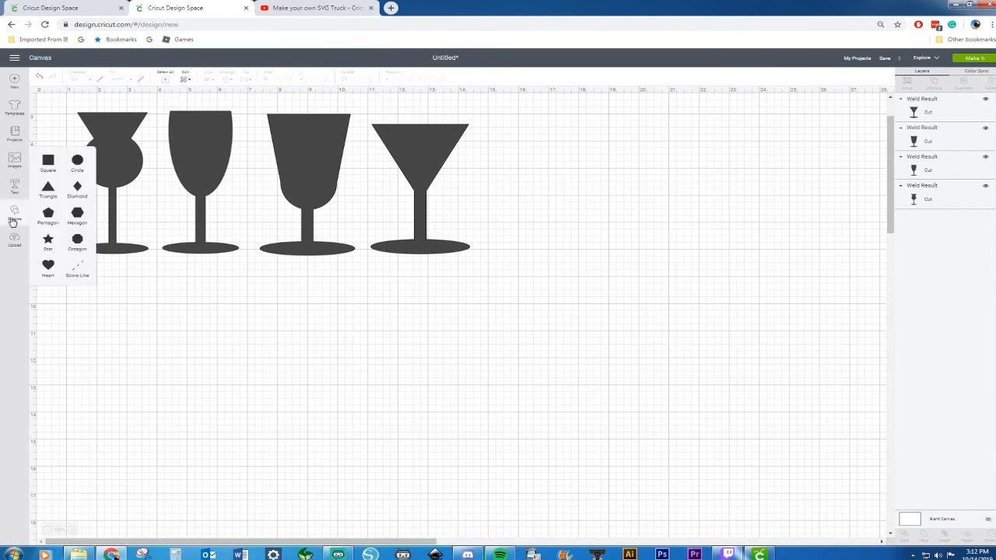
{"action": "left_click", "coordinate": [77, 162]}
{"action": "left_click", "coordinate": [77, 163]}
{"action": "left_click", "coordinate": [49, 161]}
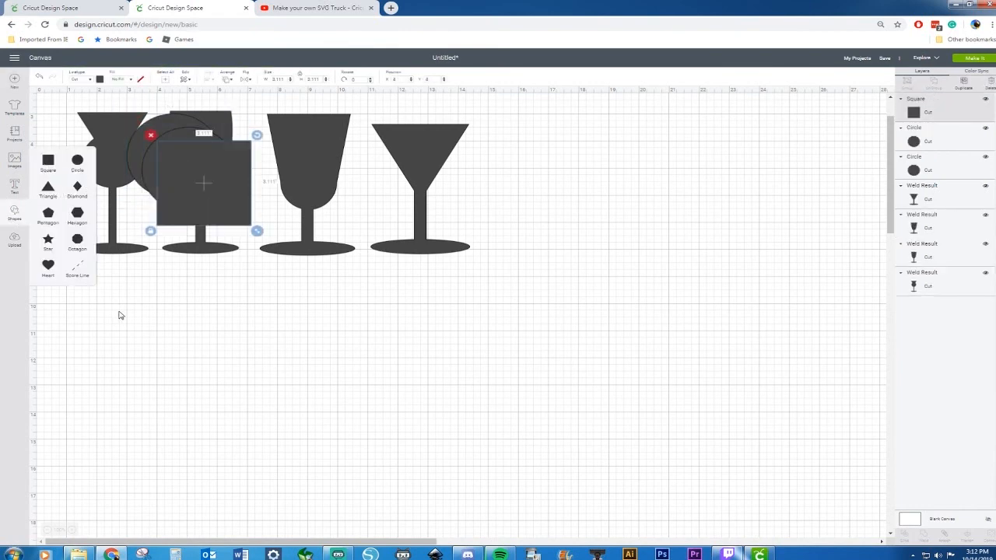
Spread the square and circles out over the empty canvas and duplicate the square
{"action": "left_click_drag", "start_coordinate": [200, 175], "coordinate": [707, 318]}
{"action": "left_click_drag", "start_coordinate": [167, 184], "coordinate": [562, 408]}
{"action": "left_click", "coordinate": [692, 350]}
{"action": "key", "text": "ctrl+d"}
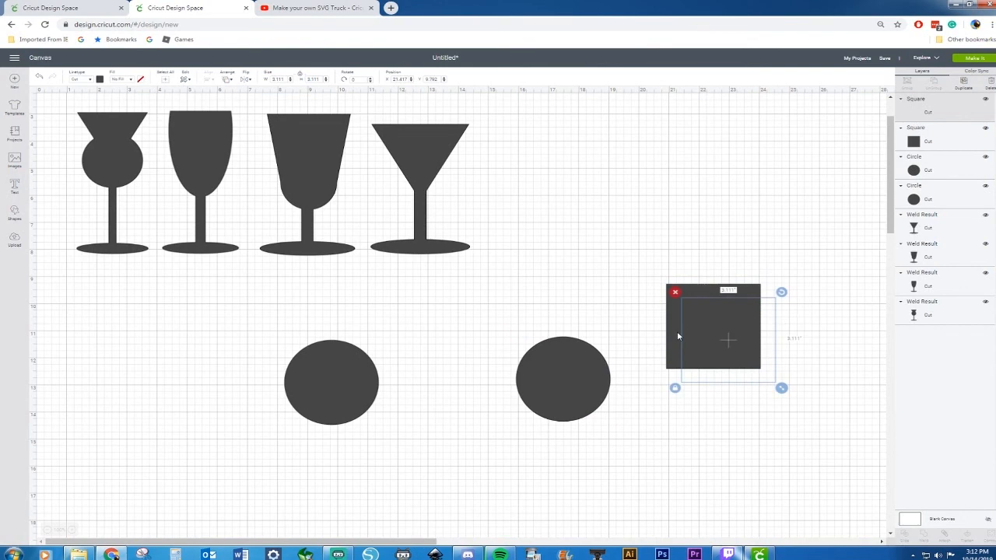
Unlock one circle's proportions, flatten it into a thin base ellipse, and place the other circle above it
{"action": "left_click", "coordinate": [558, 386]}
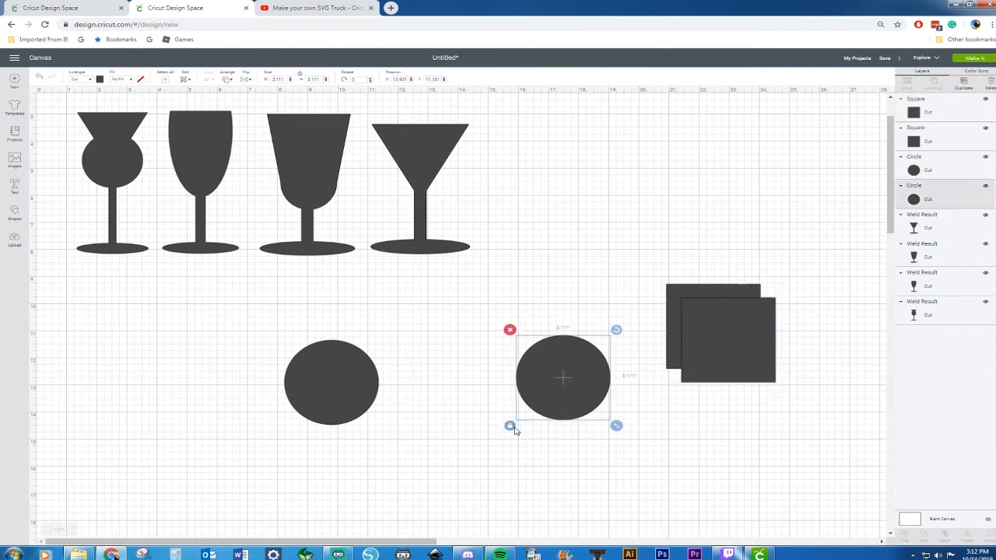
{"action": "left_click", "coordinate": [510, 426]}
{"action": "left_click_drag", "start_coordinate": [616, 426], "coordinate": [619, 352]}
{"action": "left_click_drag", "start_coordinate": [288, 385], "coordinate": [540, 191]}
Narrow the duplicate square into a thin stem standing on the ellipse and lower the circle onto its upper end
{"action": "left_click", "coordinate": [734, 371]}
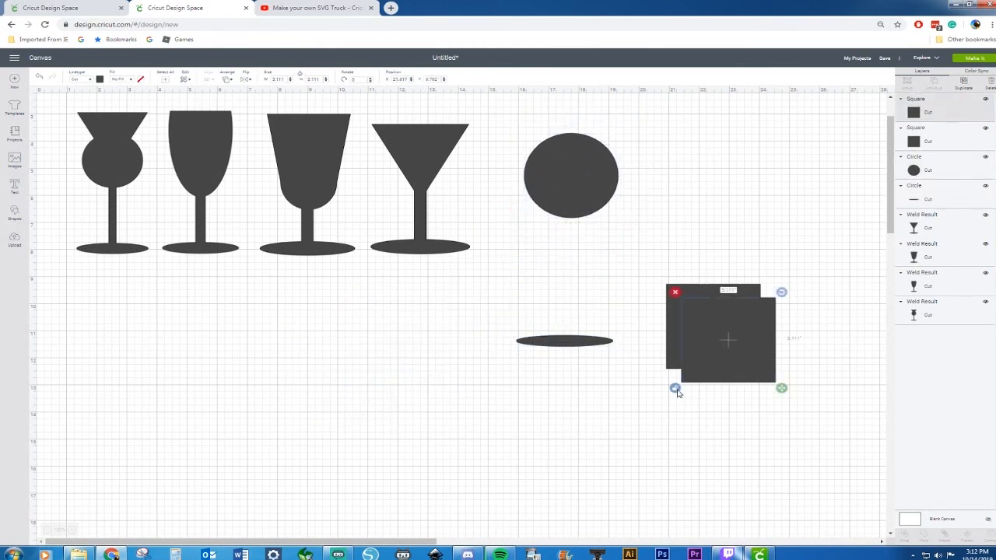
{"action": "left_click_drag", "start_coordinate": [789, 395], "coordinate": [566, 333]}
{"action": "left_click_drag", "start_coordinate": [588, 195], "coordinate": [588, 227]}
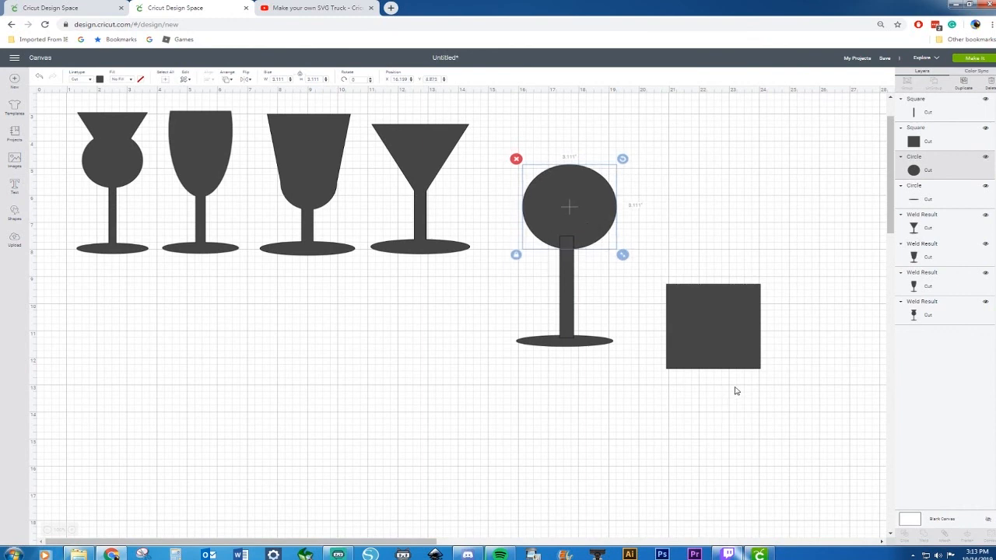
Resize the remaining square to about 2.7 by 2.1 inches and place it over the circle's upper part as the bowl's rim
{"action": "left_click", "coordinate": [751, 365]}
{"action": "left_click_drag", "start_coordinate": [767, 374], "coordinate": [736, 342]}
{"action": "left_click_drag", "start_coordinate": [700, 316], "coordinate": [629, 227]}
{"action": "left_click_drag", "start_coordinate": [662, 267], "coordinate": [561, 189]}
{"action": "left_click_drag", "start_coordinate": [598, 221], "coordinate": [579, 201]}
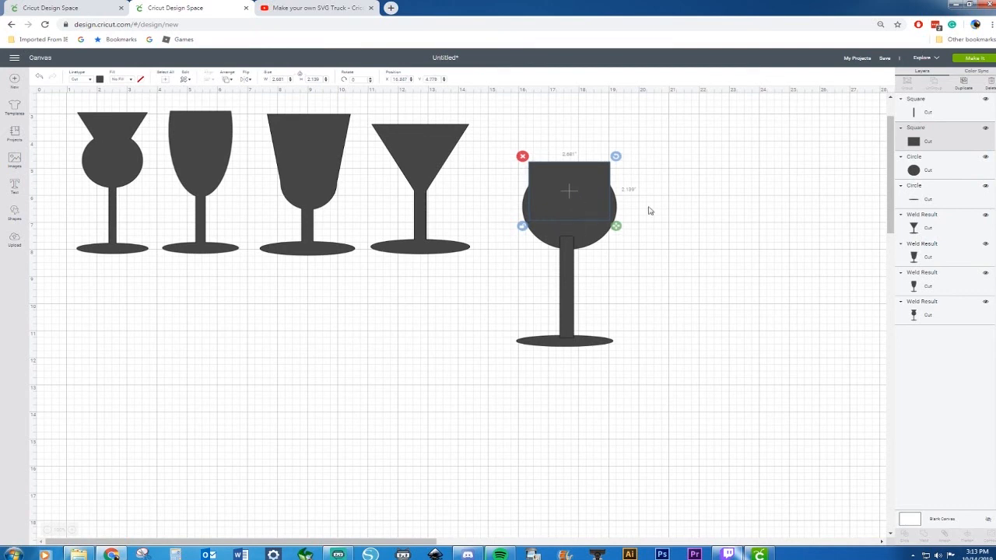
Center the base, stem, circle and rim horizontally with each other and weld them into one glass
{"action": "left_click", "coordinate": [739, 210]}
{"action": "left_click_drag", "start_coordinate": [517, 145], "coordinate": [651, 376]}
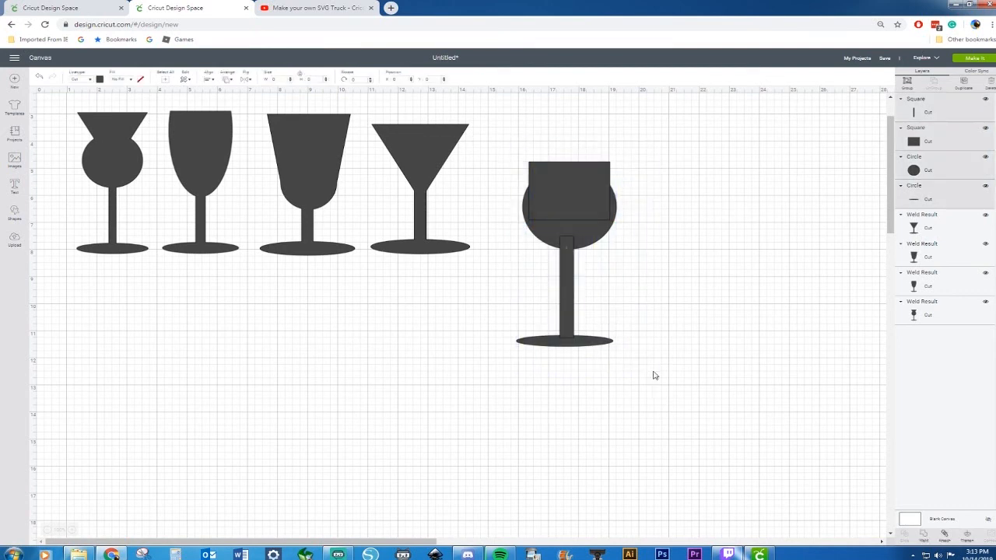
{"action": "left_click", "coordinate": [209, 80]}
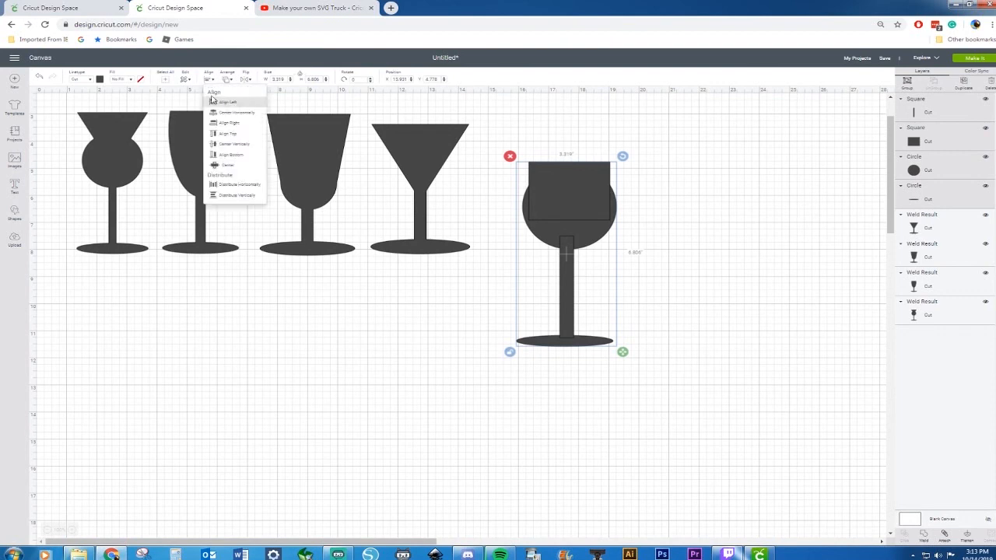
{"action": "left_click", "coordinate": [223, 112]}
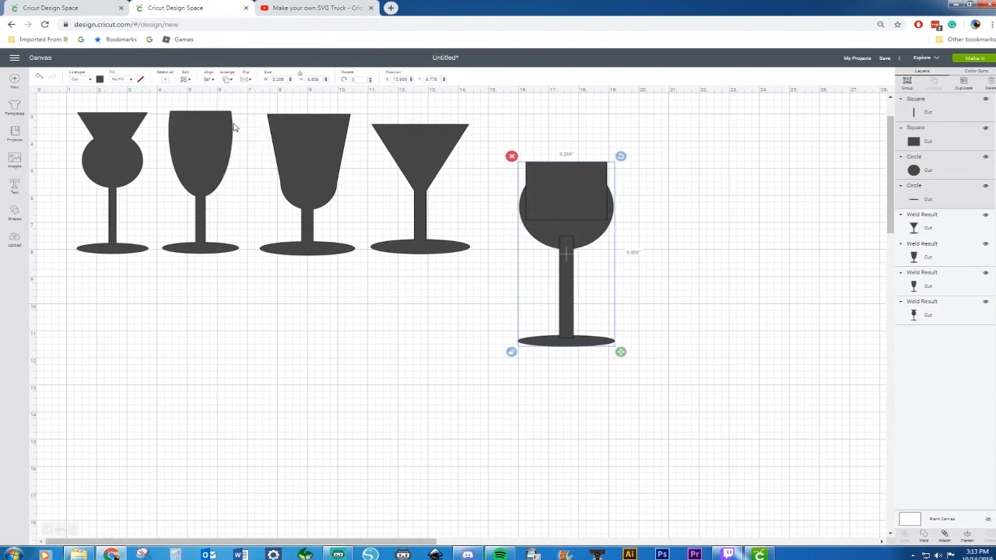
{"action": "right_click", "coordinate": [576, 216]}
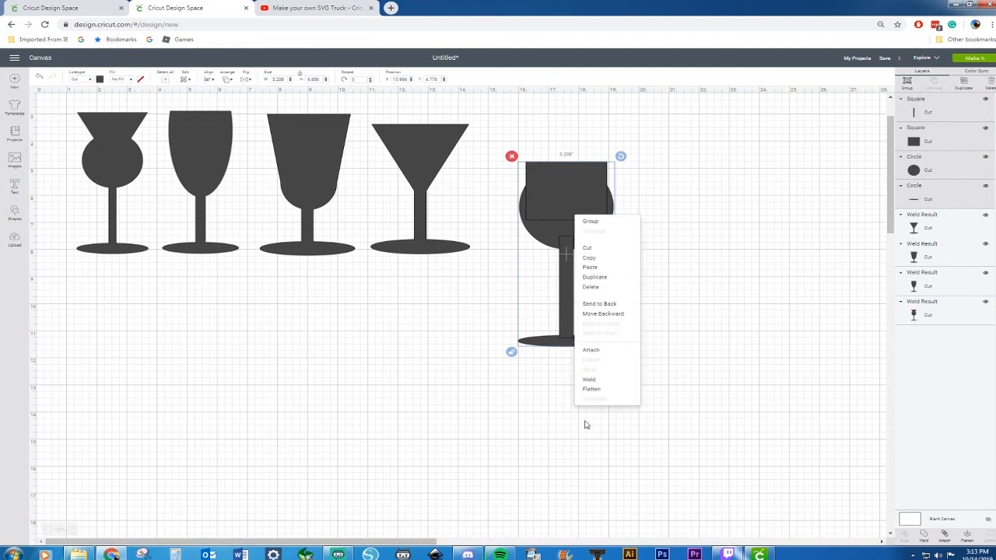
{"action": "left_click", "coordinate": [603, 381]}
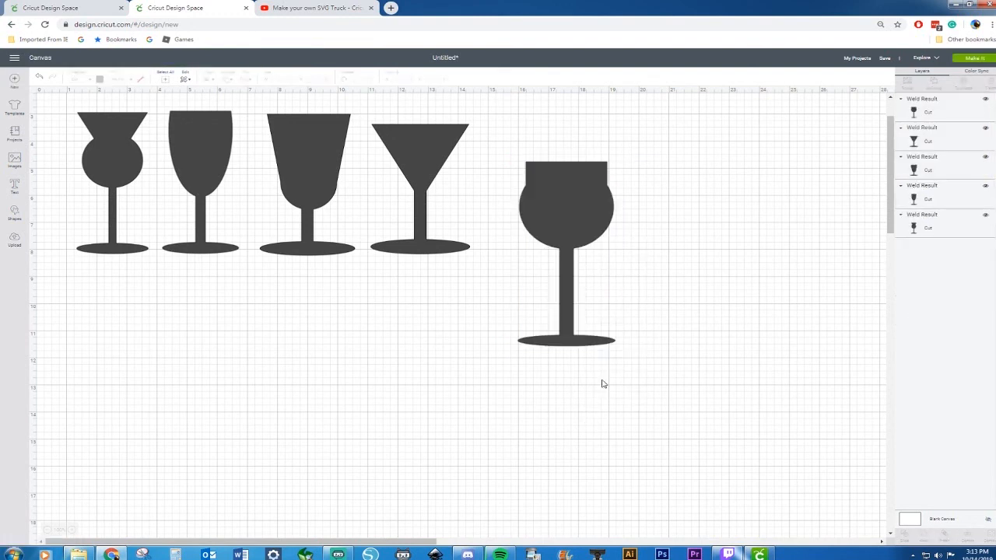
Scale the welded round-bowled glass down and place it beside the martini glass at the end of the row
{"action": "left_click_drag", "start_coordinate": [569, 309], "coordinate": [564, 273]}
{"action": "left_click_drag", "start_coordinate": [610, 309], "coordinate": [583, 261]}
{"action": "left_click_drag", "start_coordinate": [543, 182], "coordinate": [527, 180]}
{"action": "left_click", "coordinate": [589, 350]}
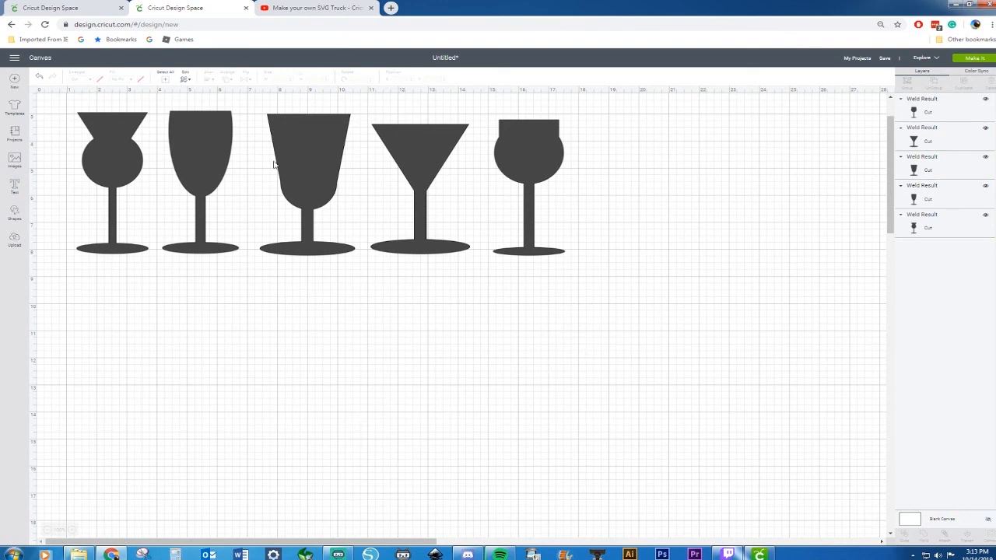
Shift all five glasses together about three inches to the right and slightly down
{"action": "left_click_drag", "start_coordinate": [59, 103], "coordinate": [631, 319]}
{"action": "left_click_drag", "start_coordinate": [533, 175], "coordinate": [630, 185]}
{"action": "left_click", "coordinate": [514, 410]}
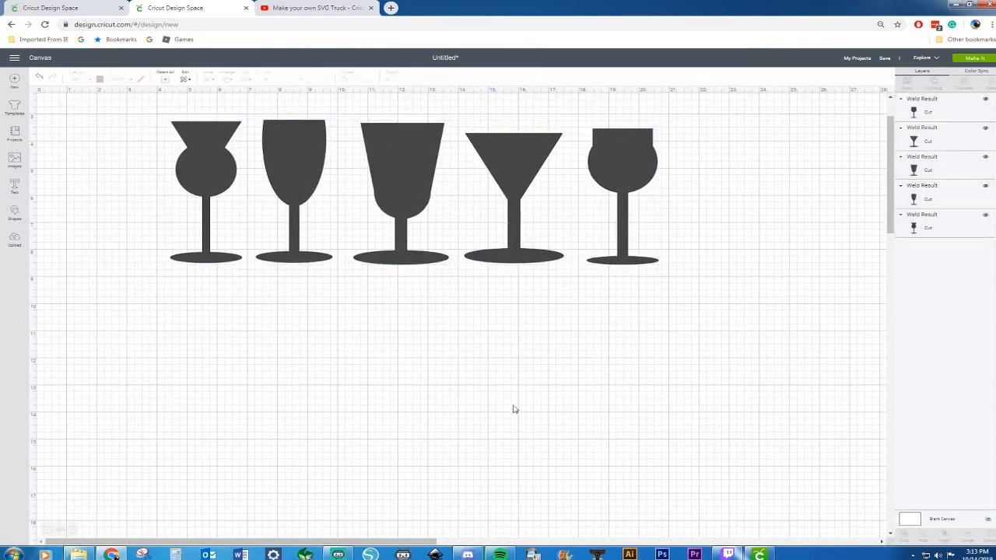
Add a square beneath the glasses, unlock its proportions and stretch it into an upright rectangle about 5.8 inches tall
{"action": "left_click", "coordinate": [15, 215]}
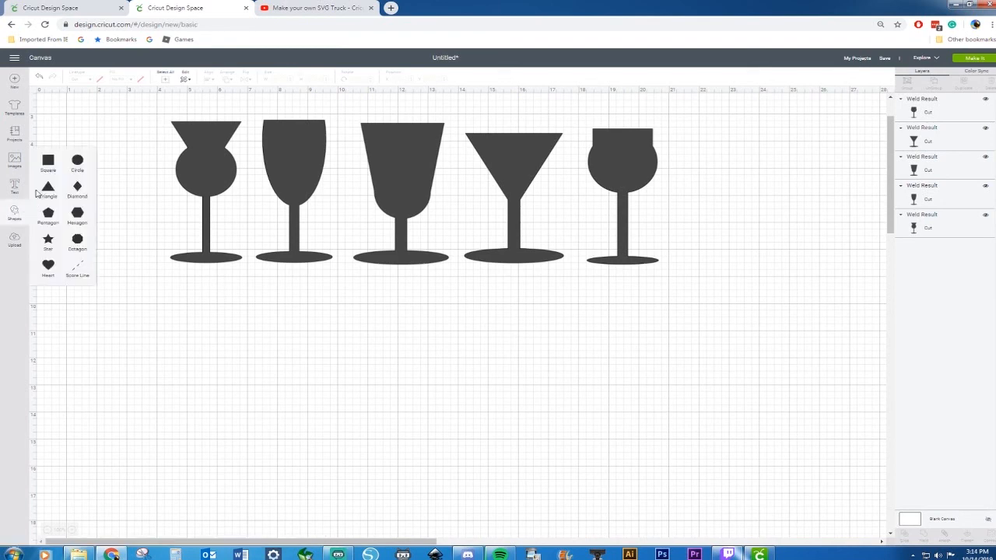
{"action": "left_click", "coordinate": [49, 163]}
{"action": "left_click_drag", "start_coordinate": [108, 138], "coordinate": [227, 351]}
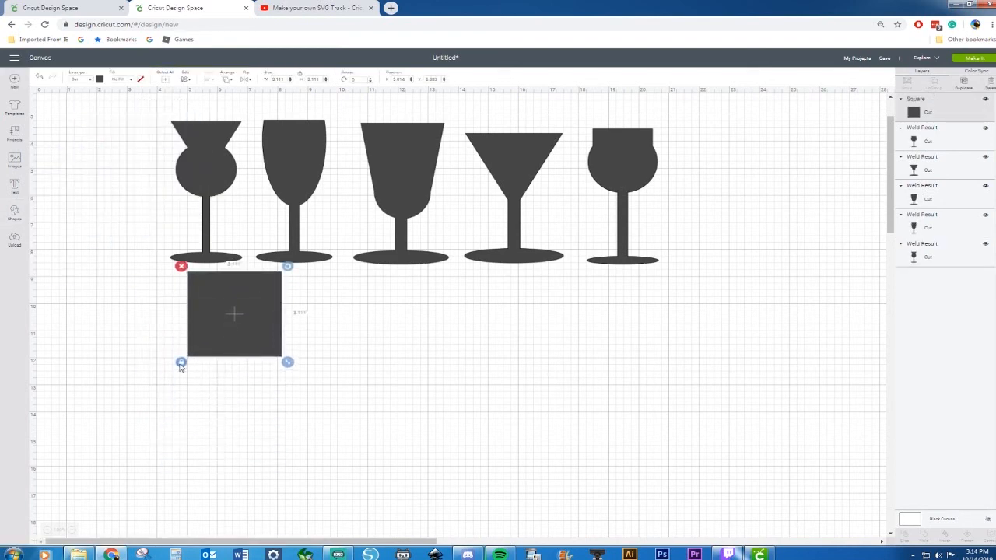
{"action": "left_click_drag", "start_coordinate": [288, 364], "coordinate": [287, 435]}
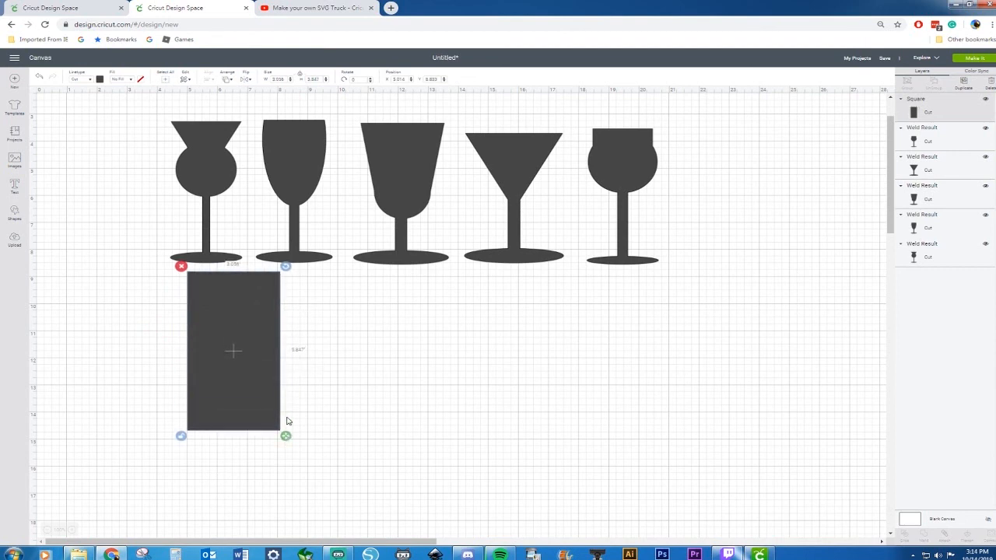
{"action": "left_click_drag", "start_coordinate": [260, 366], "coordinate": [253, 387]}
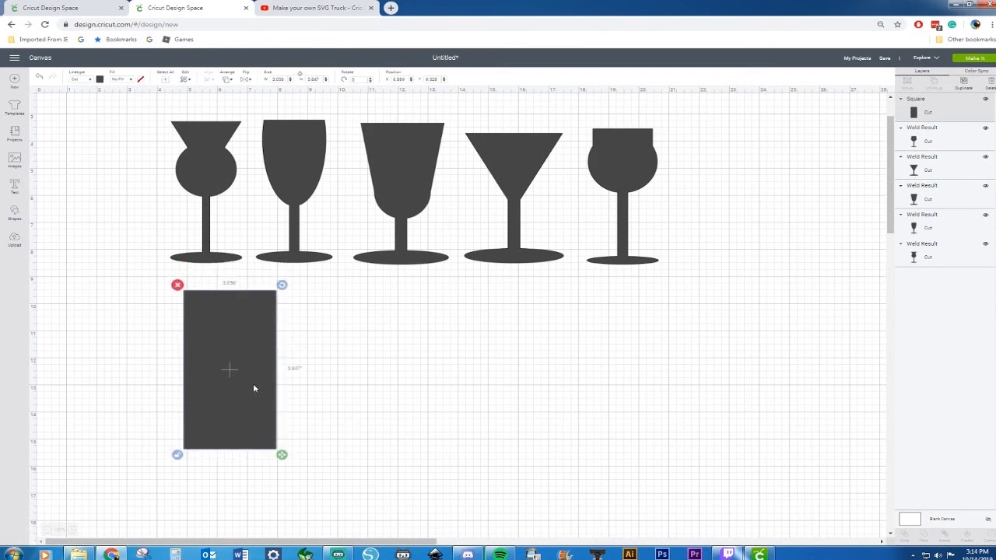
{"action": "left_click_drag", "start_coordinate": [252, 394], "coordinate": [253, 412]}
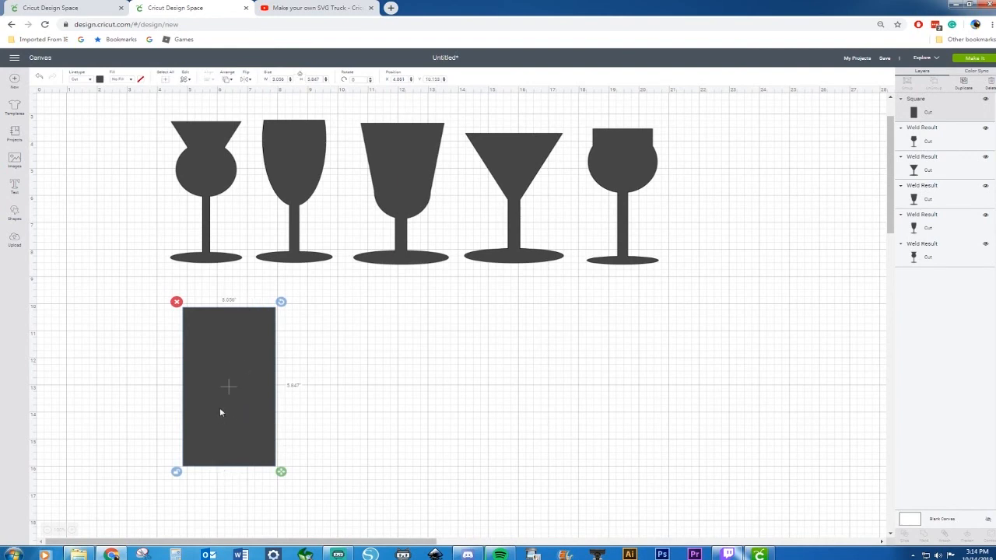
{"action": "left_click_drag", "start_coordinate": [281, 471], "coordinate": [301, 471]}
{"action": "left_click", "coordinate": [386, 421]}
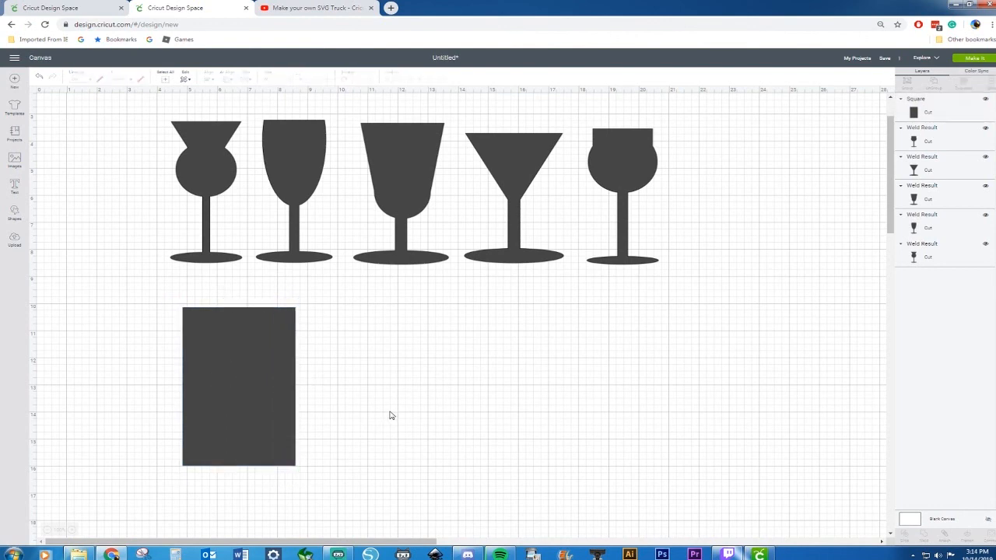
Add two circles and place them side by side in the empty area to the right of the rectangle
{"action": "left_click", "coordinate": [14, 215]}
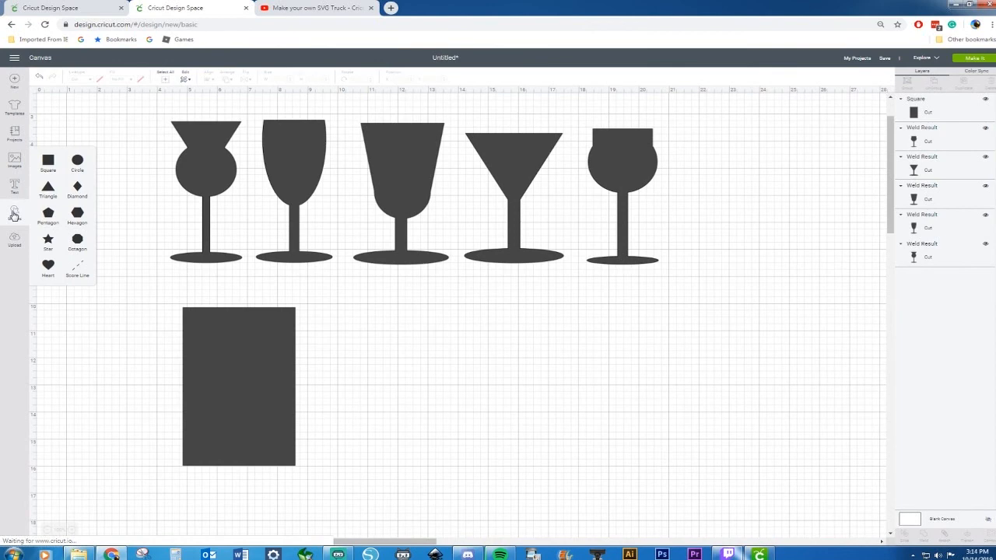
{"action": "left_click", "coordinate": [77, 161]}
{"action": "left_click", "coordinate": [77, 161]}
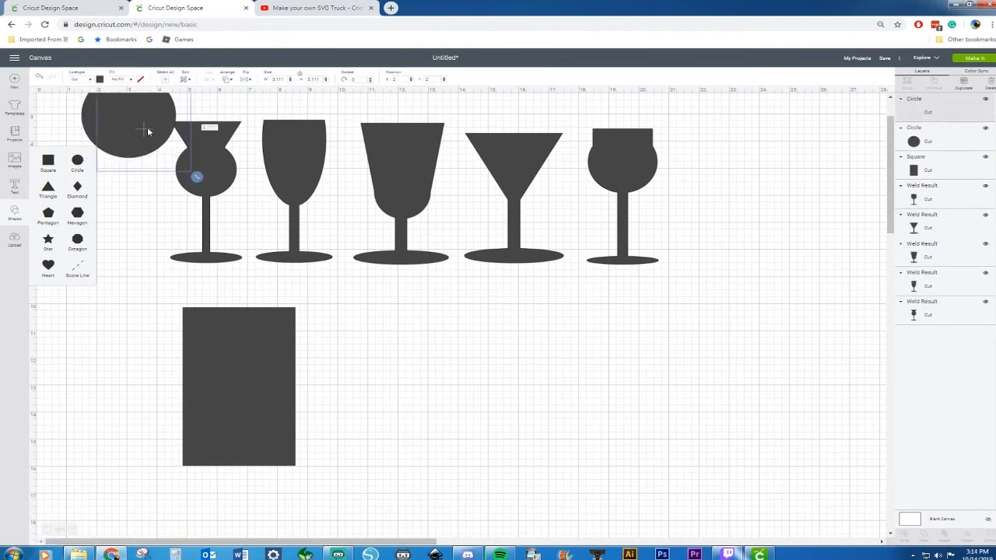
{"action": "left_click_drag", "start_coordinate": [102, 113], "coordinate": [635, 368]}
{"action": "left_click_drag", "start_coordinate": [497, 367], "coordinate": [545, 382]}
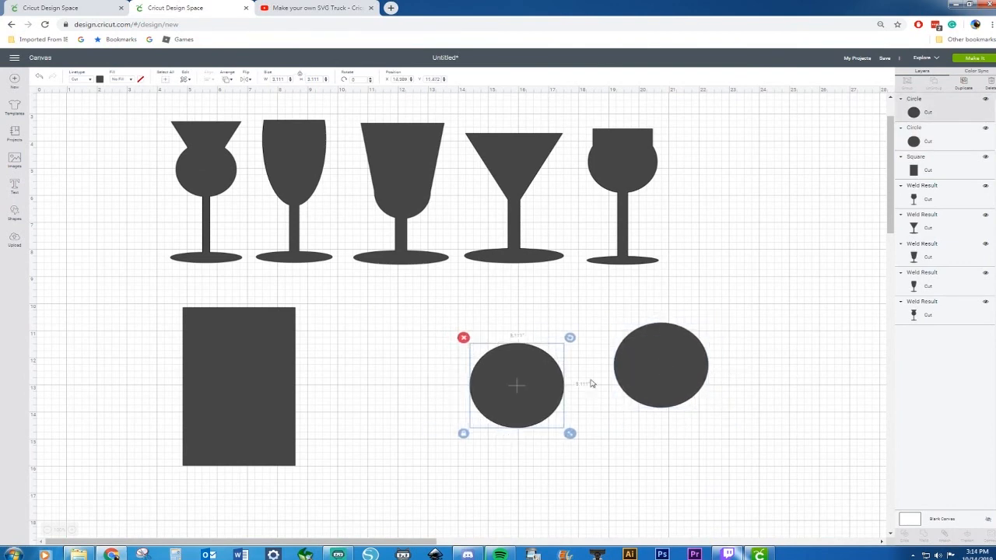
{"action": "left_click_drag", "start_coordinate": [650, 372], "coordinate": [416, 396]}
{"action": "left_click_drag", "start_coordinate": [484, 380], "coordinate": [588, 361]}
{"action": "left_click_drag", "start_coordinate": [399, 383], "coordinate": [433, 383]}
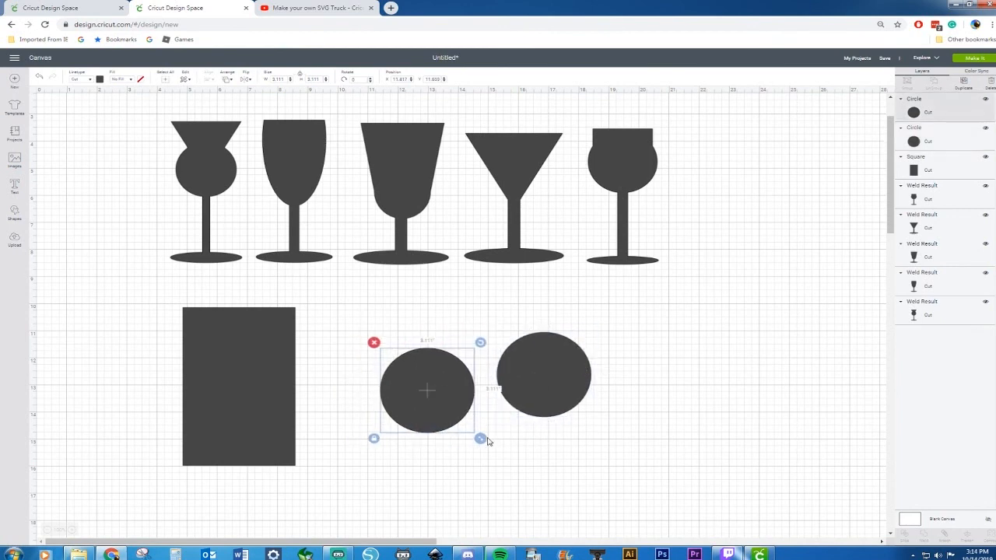
Shrink one circle to about 2.1 inches and place it inside the larger circle
{"action": "left_click_drag", "start_coordinate": [481, 439], "coordinate": [549, 394]}
{"action": "left_click", "coordinate": [575, 427]}
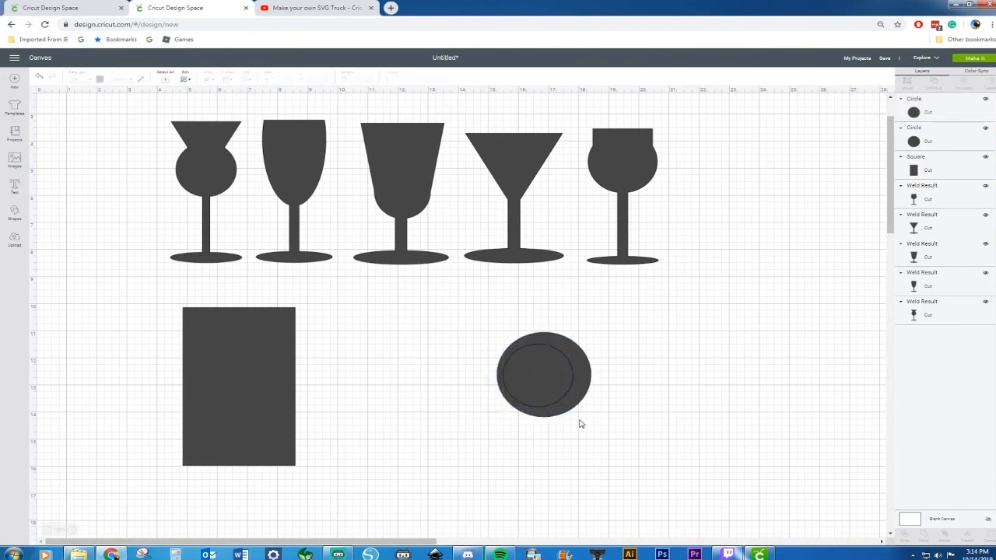
{"action": "left_click", "coordinate": [582, 408]}
{"action": "left_click_drag", "start_coordinate": [581, 414], "coordinate": [561, 379]}
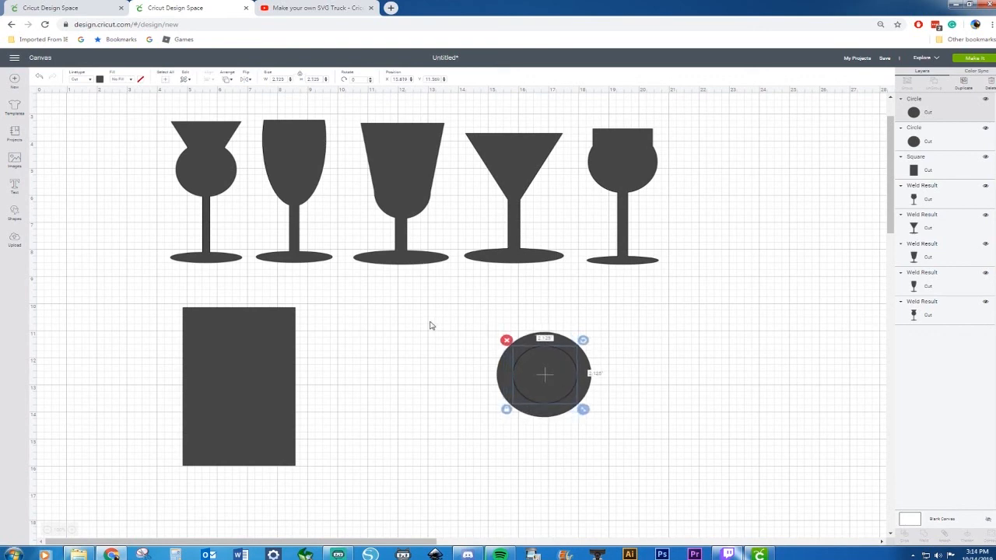
Center the small circle horizontally and vertically within the large circle
{"action": "left_click_drag", "start_coordinate": [457, 323], "coordinate": [649, 456]}
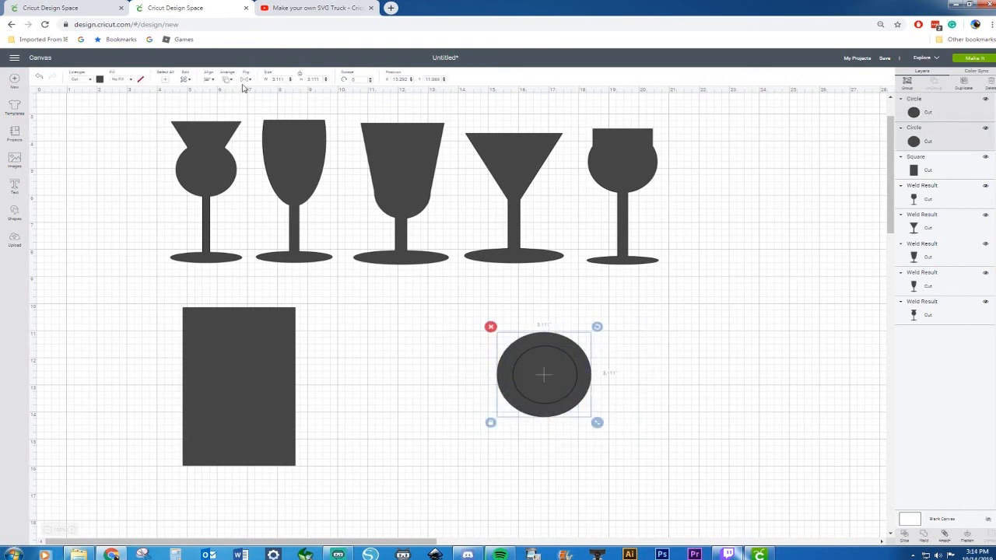
{"action": "left_click", "coordinate": [208, 80]}
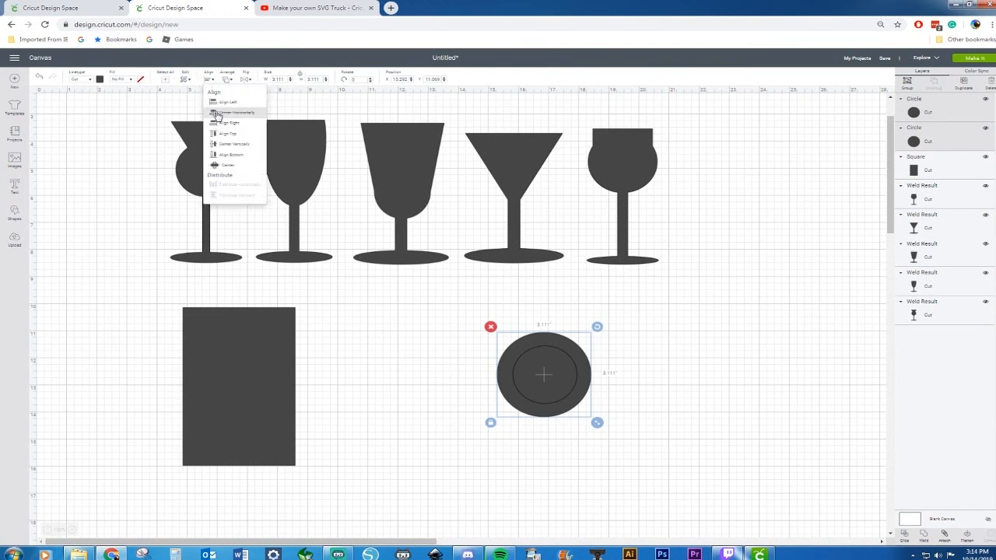
{"action": "left_click", "coordinate": [218, 114]}
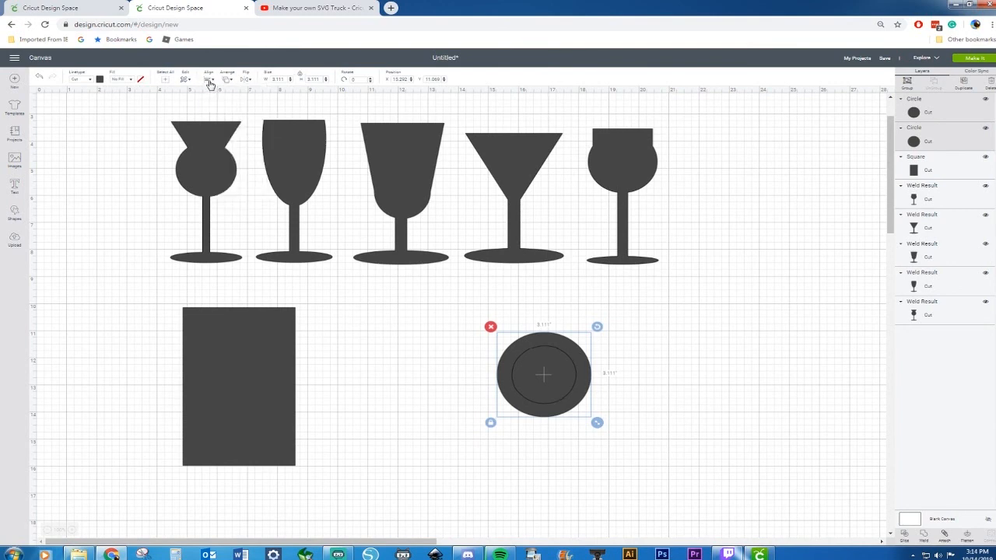
{"action": "left_click", "coordinate": [209, 82]}
{"action": "left_click", "coordinate": [225, 148]}
Slice the two concentric circles, pull the ring away, and delete the leftover inner discs
{"action": "right_click", "coordinate": [565, 372]}
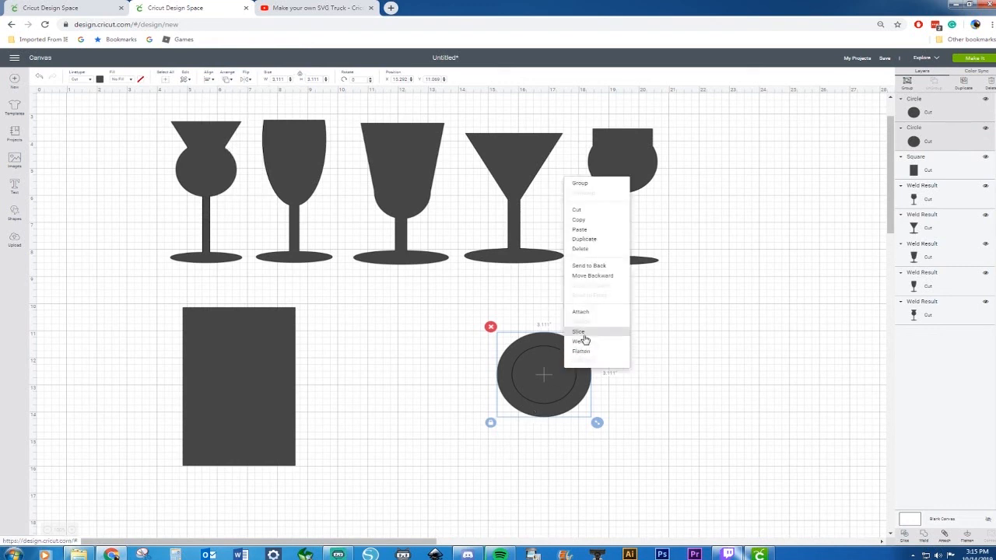
{"action": "left_click", "coordinate": [582, 331]}
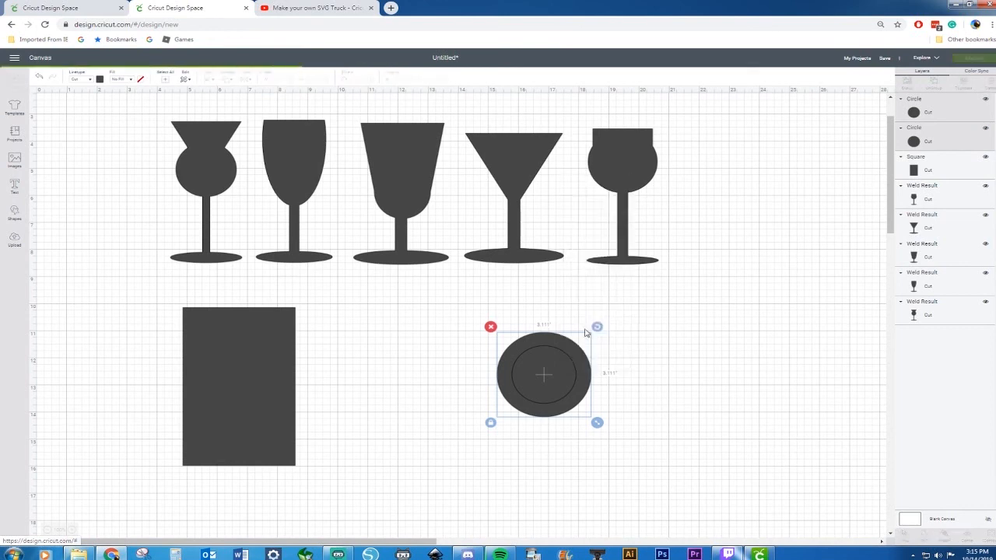
{"action": "left_click_drag", "start_coordinate": [590, 366], "coordinate": [774, 360]}
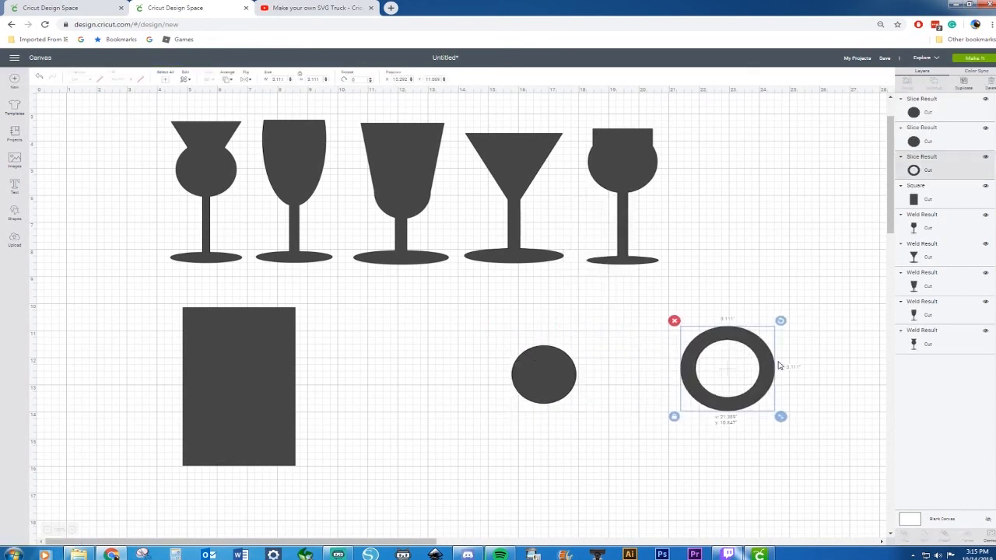
{"action": "left_click_drag", "start_coordinate": [473, 335], "coordinate": [591, 425]}
{"action": "key", "text": "Delete"}
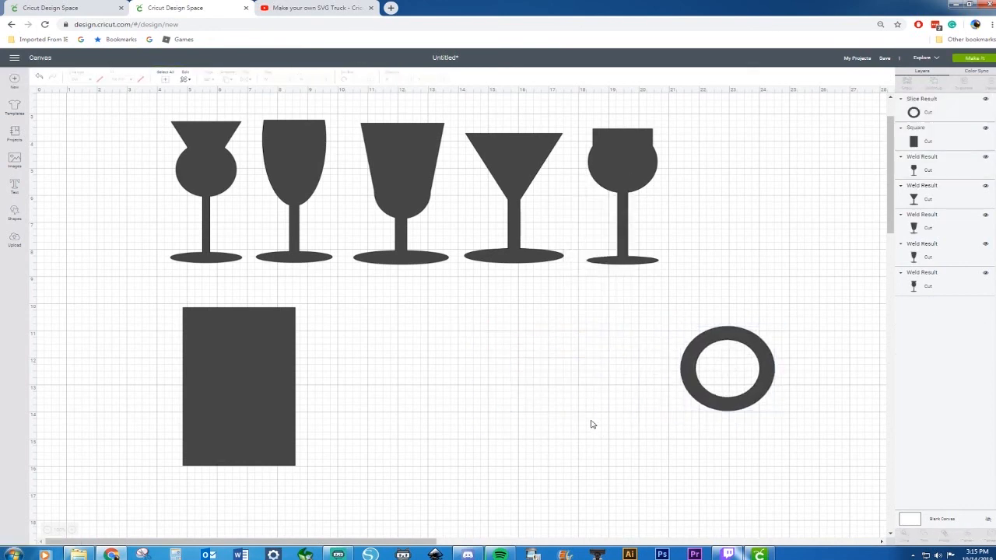
Place the ring over the rectangle's upper right edge as a mug handle and size it to about 3.5 inches
{"action": "left_click_drag", "start_coordinate": [692, 395], "coordinate": [335, 363]}
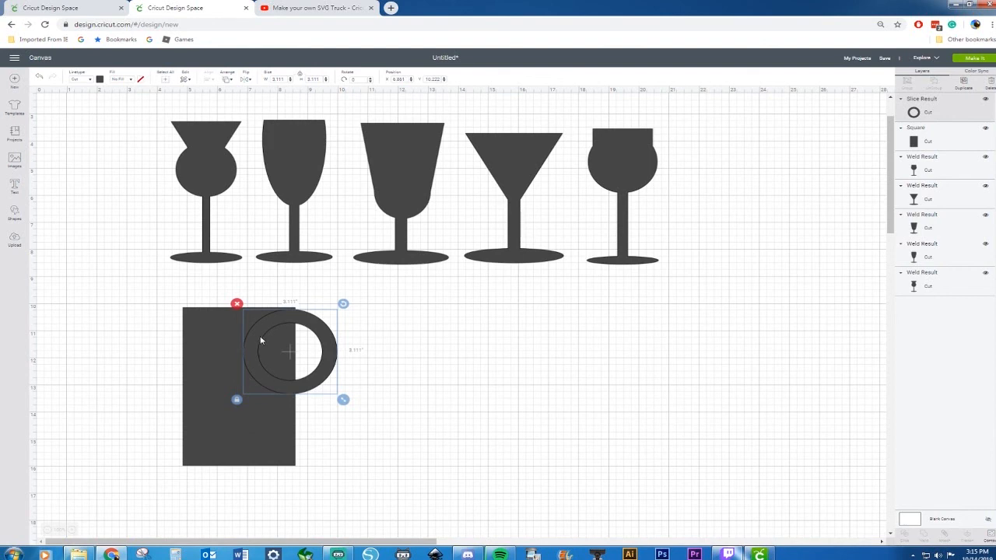
{"action": "mouse_move", "coordinate": [343, 400]}
{"action": "left_mouse_down"}
{"action": "mouse_move", "coordinate": [410, 467]}
{"action": "mouse_move", "coordinate": [396, 413]}
{"action": "mouse_move", "coordinate": [337, 417]}
{"action": "left_mouse_up"}
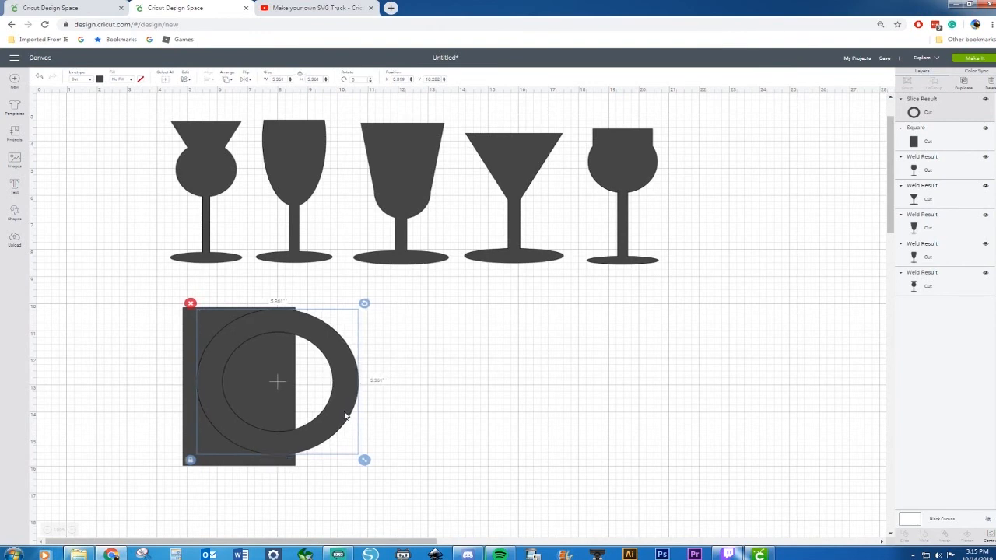
{"action": "left_click_drag", "start_coordinate": [368, 465], "coordinate": [311, 396]}
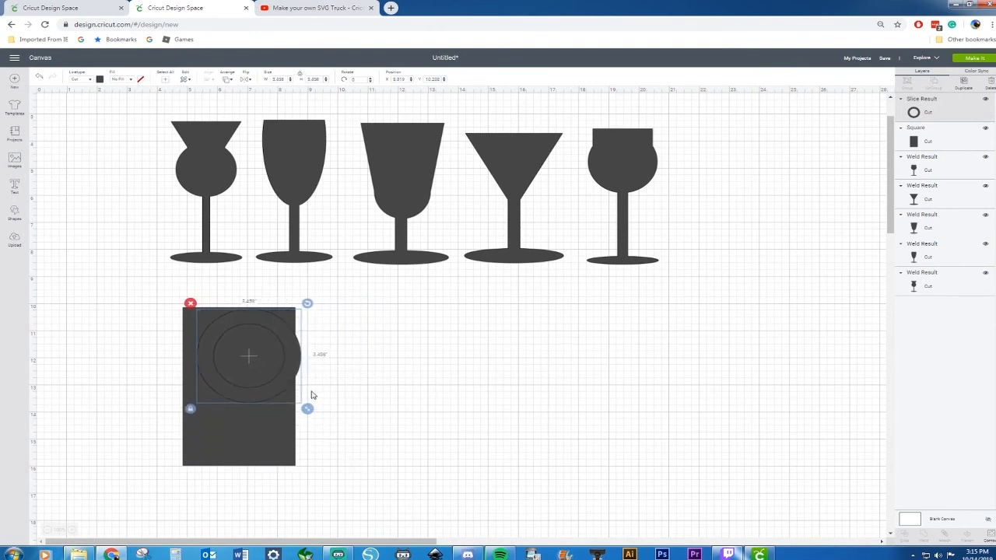
{"action": "left_click_drag", "start_coordinate": [298, 357], "coordinate": [339, 358]}
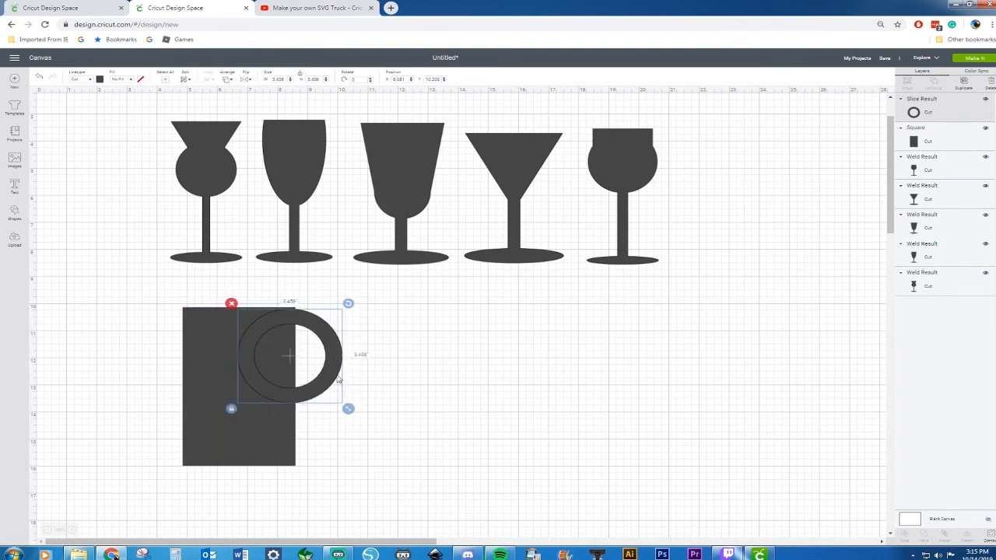
Unlock the ring's proportions, stretch it into an upright oval handle about 3.3 by 5.3 inches, and center it along the rectangle's height
{"action": "left_click_drag", "start_coordinate": [348, 413], "coordinate": [342, 469]}
{"action": "left_click", "coordinate": [344, 416]}
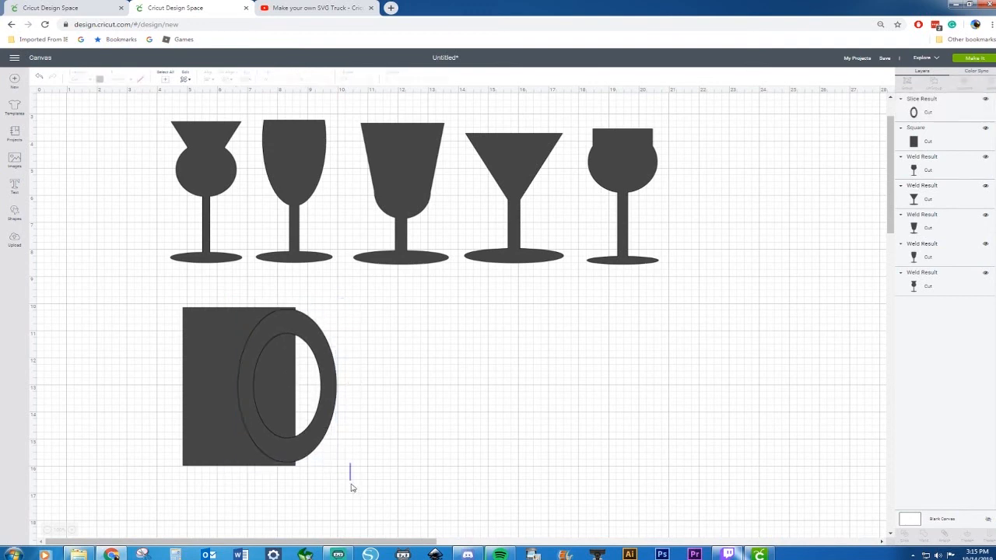
{"action": "left_click", "coordinate": [319, 442]}
{"action": "left_click_drag", "start_coordinate": [312, 433], "coordinate": [306, 440]}
{"action": "left_click_drag", "start_coordinate": [343, 470], "coordinate": [345, 460]}
{"action": "mouse_move", "coordinate": [303, 435]}
{"action": "left_mouse_down"}
{"action": "mouse_move", "coordinate": [292, 438]}
{"action": "mouse_move", "coordinate": [304, 445]}
{"action": "left_mouse_up"}
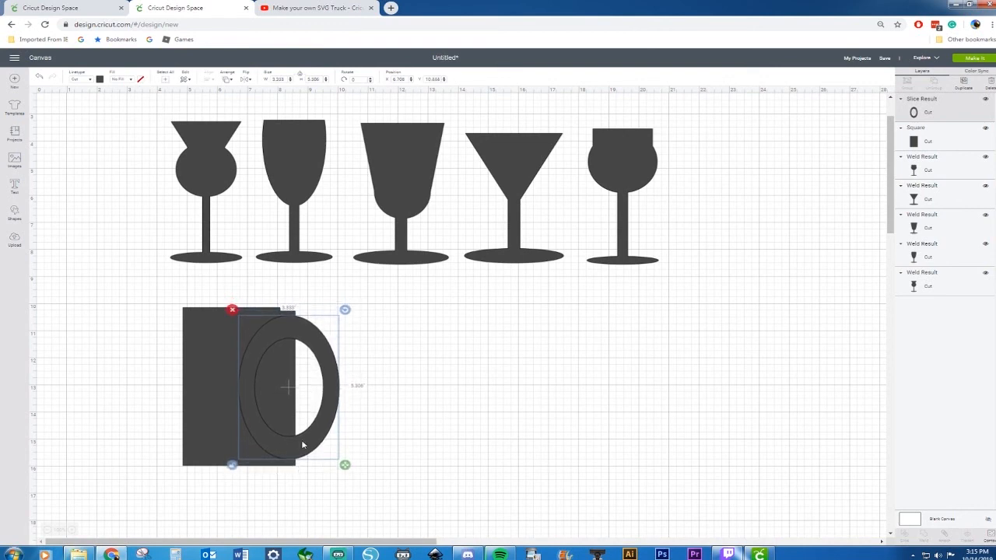
Copy and paste the rectangle and oval handle together, and place the copy to the right of the original mug
{"action": "left_click_drag", "start_coordinate": [129, 296], "coordinate": [376, 500]}
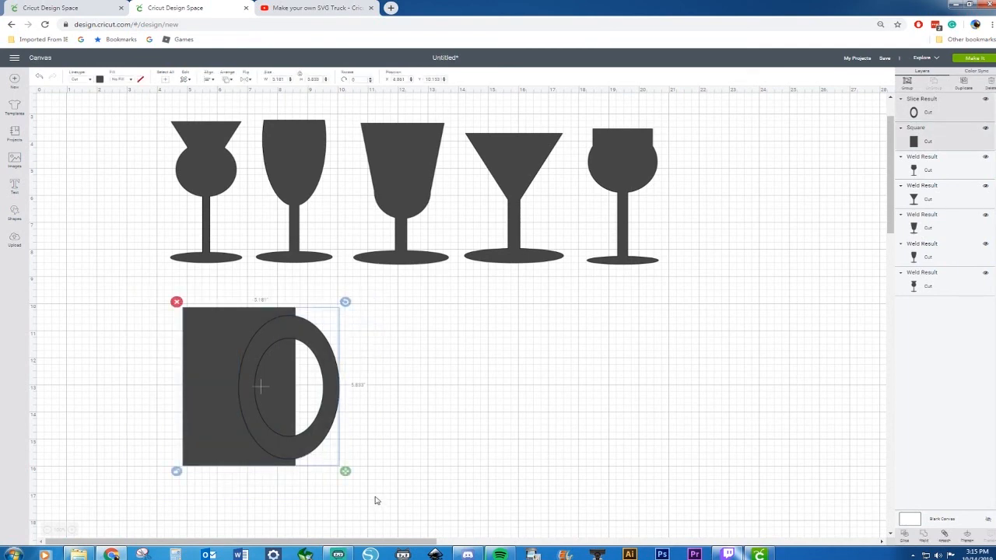
{"action": "key", "text": "ctrl+c"}
{"action": "key", "text": "ctrl+v"}
{"action": "left_click_drag", "start_coordinate": [244, 410], "coordinate": [512, 400]}
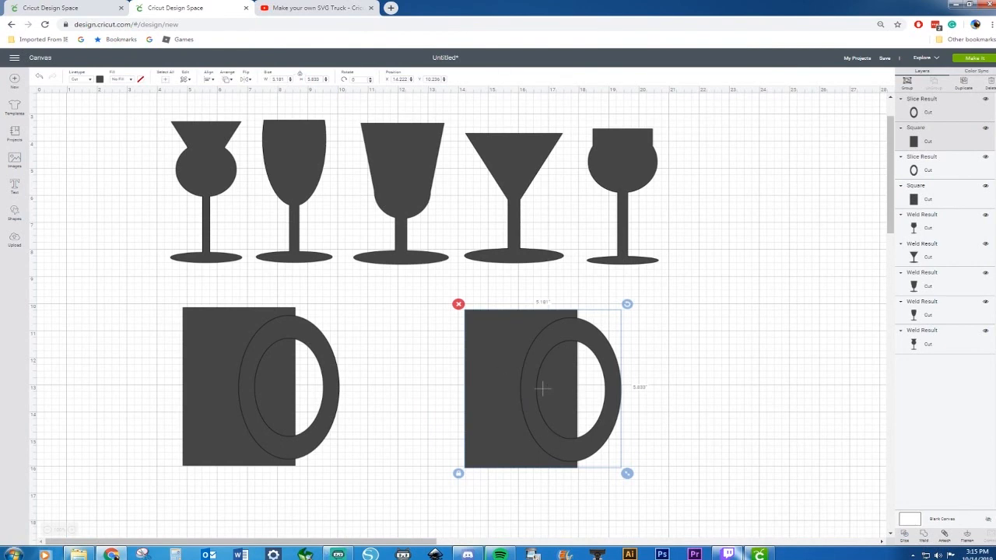
Weld the original rectangle and oval handle into one mug, and shift it about two inches left
{"action": "left_click", "coordinate": [365, 419]}
{"action": "left_click_drag", "start_coordinate": [156, 300], "coordinate": [346, 467]}
{"action": "right_click", "coordinate": [283, 422]}
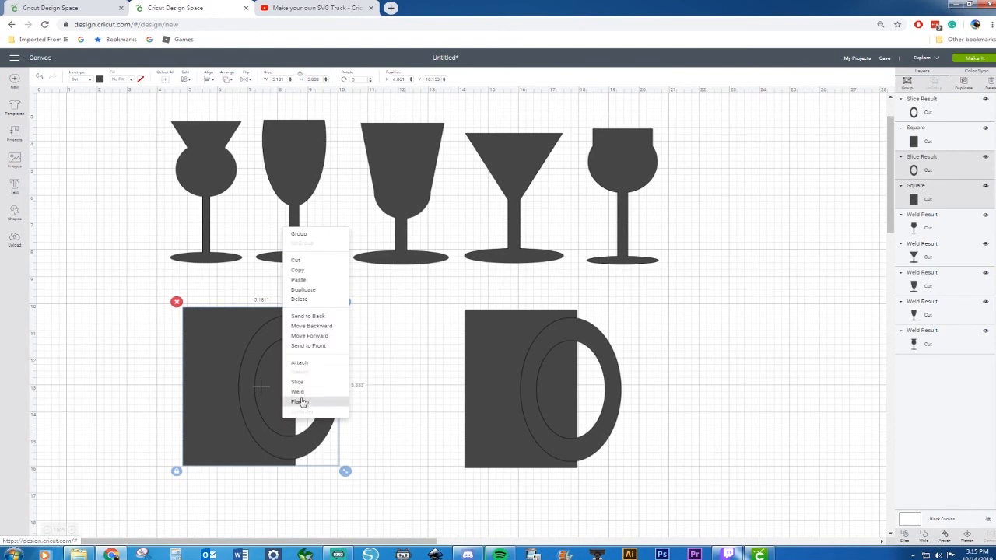
{"action": "left_click", "coordinate": [299, 393]}
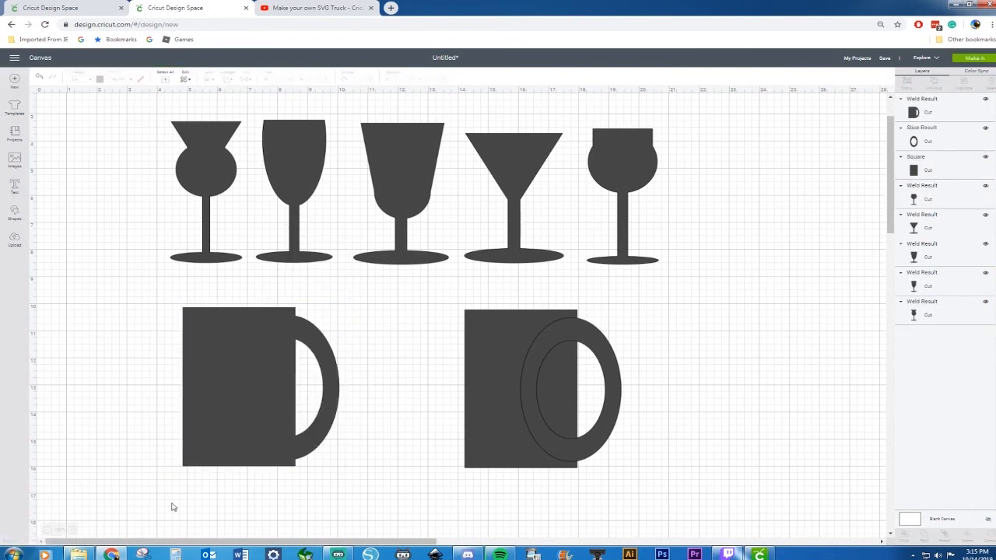
{"action": "left_click_drag", "start_coordinate": [220, 415], "coordinate": [166, 415]}
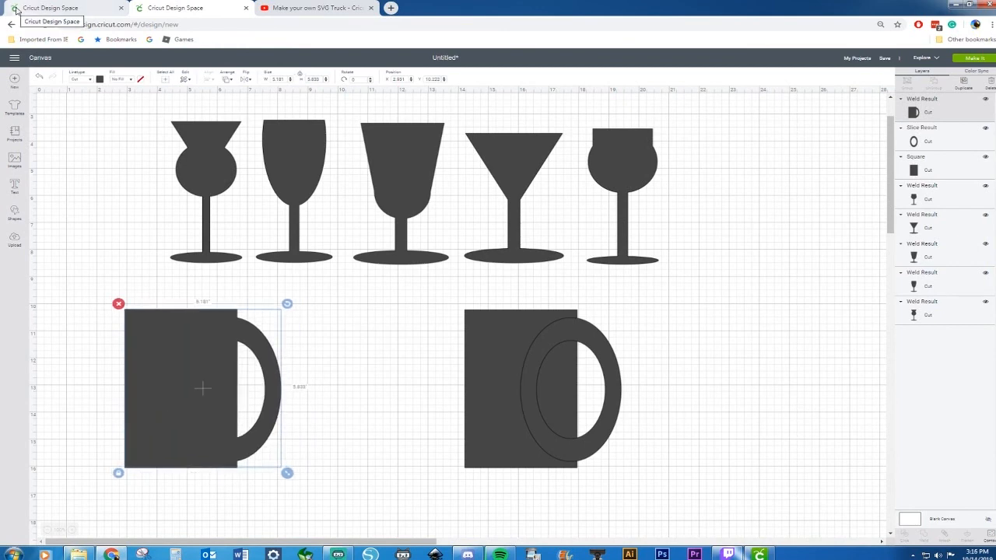
Consult the Cups and Glasses reference, then pull the oval handle off the copied mug and delete that copy's rectangle
{"action": "left_click", "coordinate": [15, 10]}
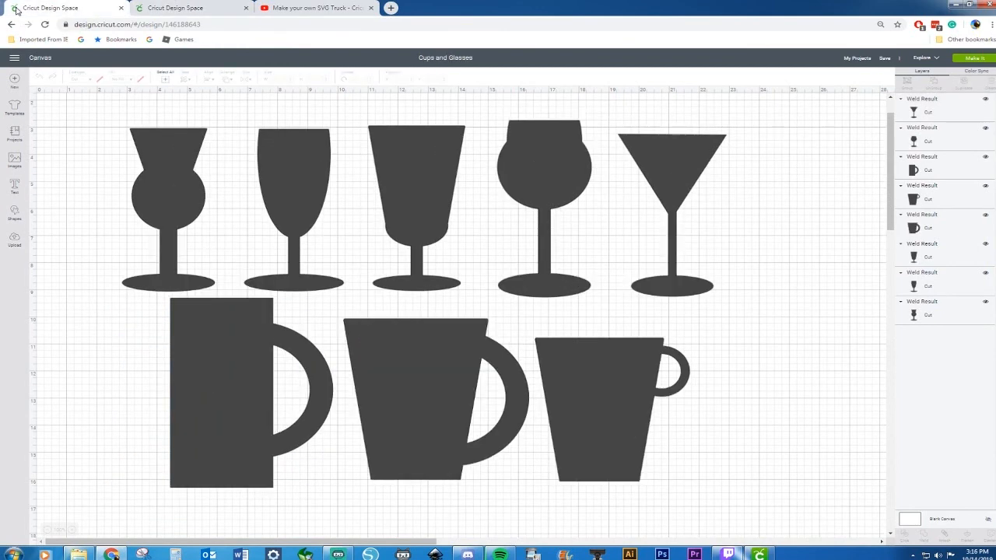
{"action": "left_click", "coordinate": [176, 8]}
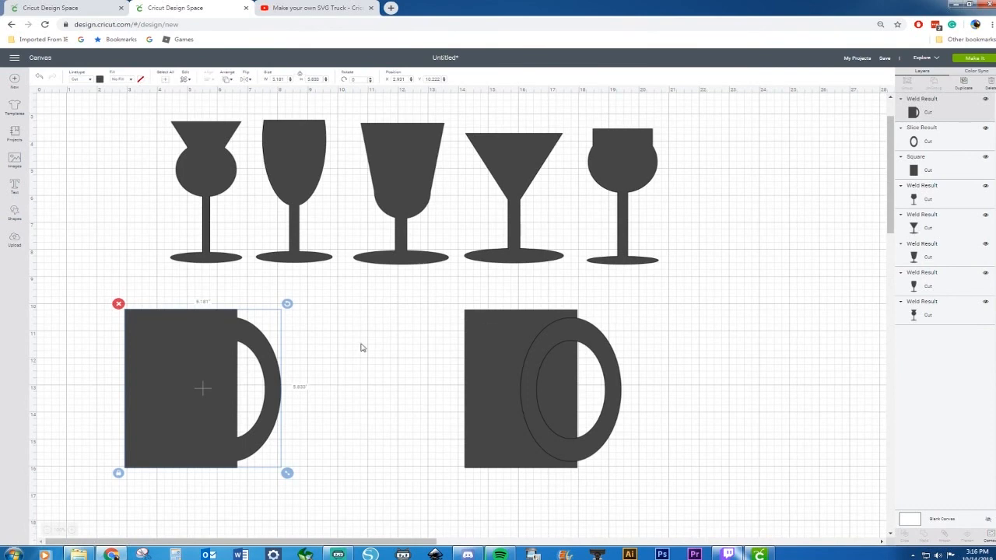
{"action": "left_click", "coordinate": [378, 325]}
{"action": "left_click_drag", "start_coordinate": [610, 402], "coordinate": [742, 395]}
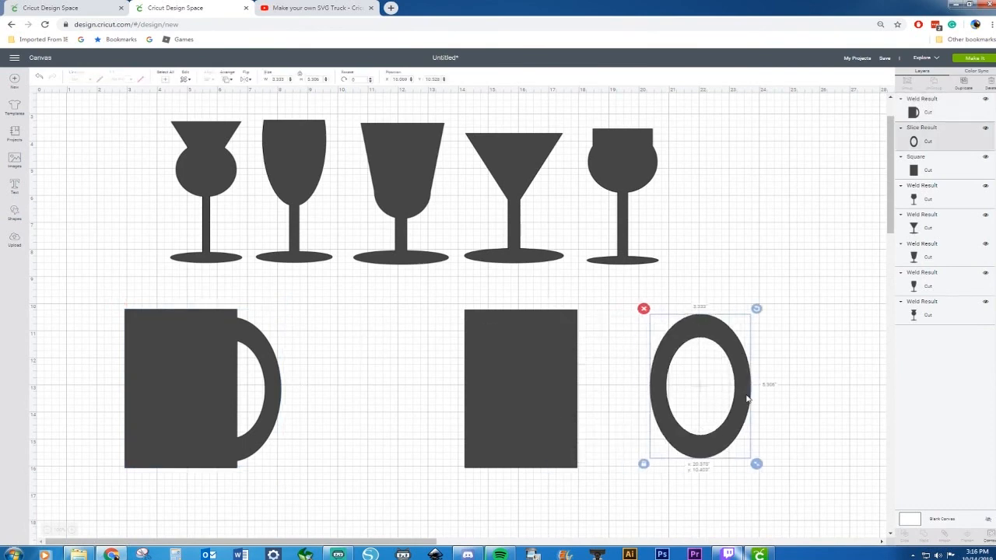
{"action": "left_click", "coordinate": [555, 382]}
{"action": "key", "text": "Delete"}
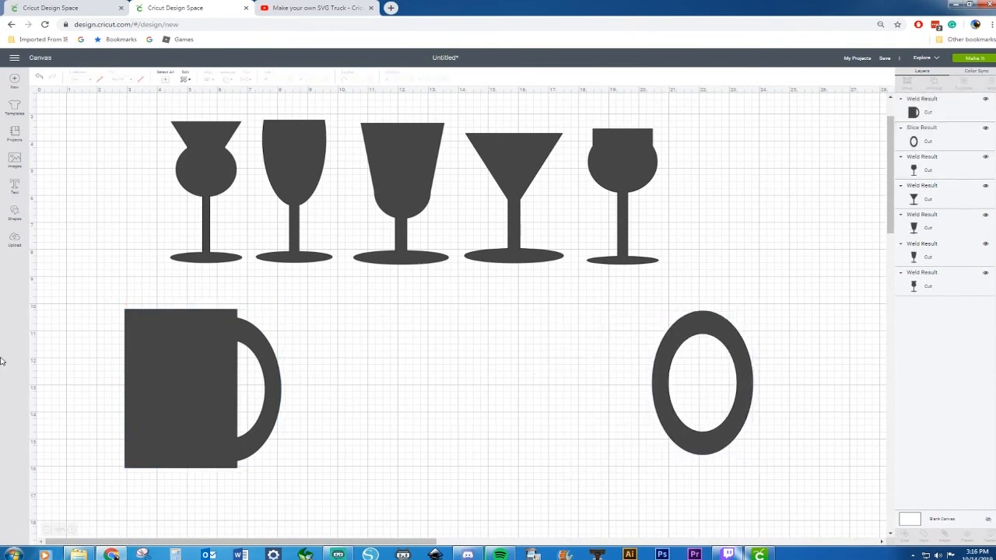
Add a pentagon between the mug and the oval ring, and enlarge it with unlocked proportions to about 5.4 inches wide
{"action": "left_click", "coordinate": [14, 211]}
{"action": "left_click", "coordinate": [55, 222]}
{"action": "left_click_drag", "start_coordinate": [159, 140], "coordinate": [363, 361]}
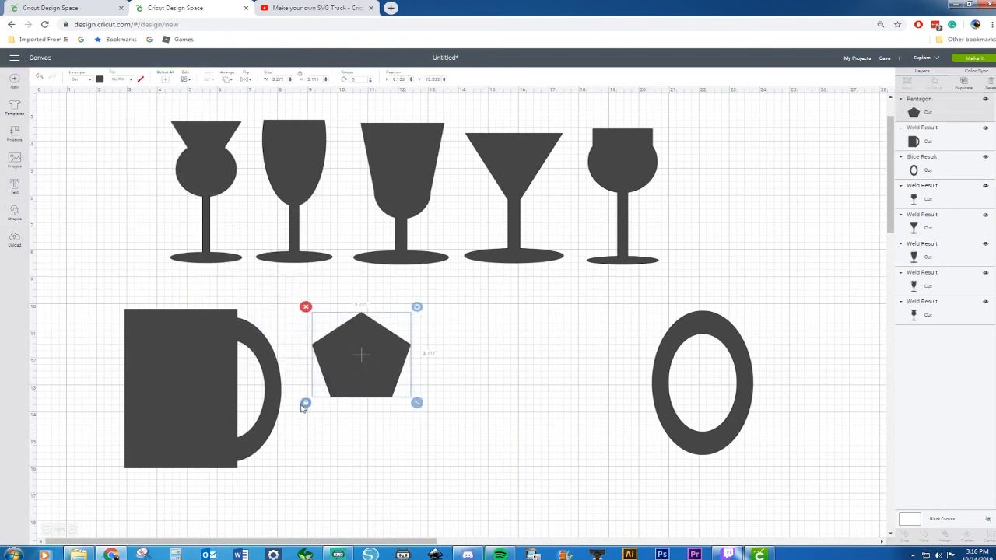
{"action": "left_click_drag", "start_coordinate": [418, 404], "coordinate": [481, 471]}
{"action": "left_click", "coordinate": [544, 426]}
{"action": "left_click_drag", "start_coordinate": [422, 393], "coordinate": [467, 376]}
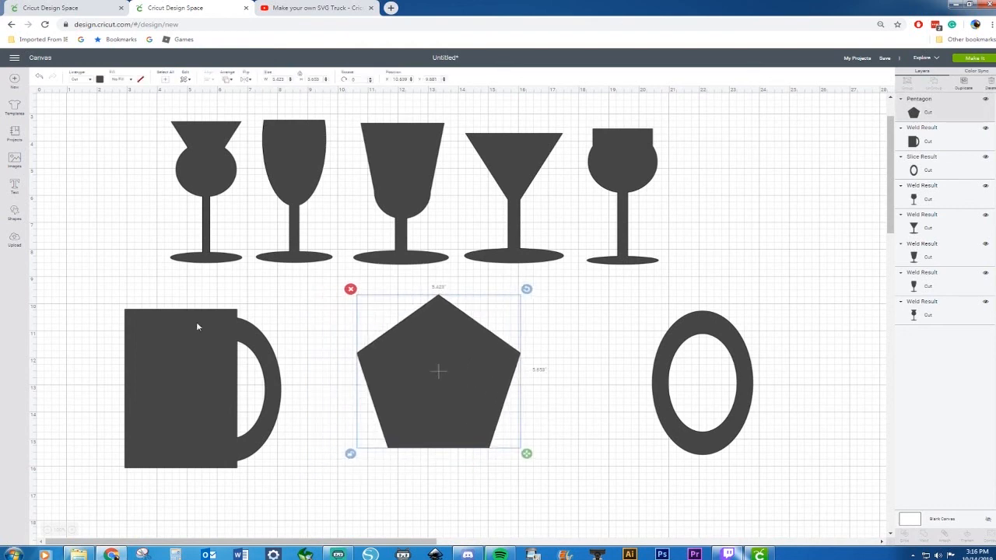
Cover the pentagon's upper half with a square stretched to about 6.7 inches wide, and slice the two shapes
{"action": "left_click", "coordinate": [14, 215]}
{"action": "left_click", "coordinate": [48, 161]}
{"action": "left_click_drag", "start_coordinate": [194, 201], "coordinate": [399, 324]}
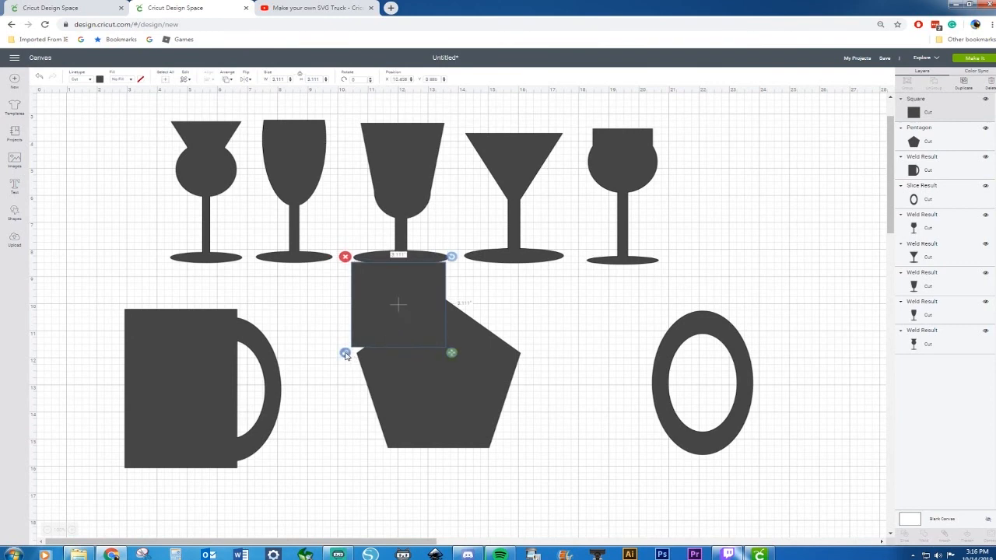
{"action": "left_click_drag", "start_coordinate": [452, 354], "coordinate": [500, 359]}
{"action": "left_click_drag", "start_coordinate": [557, 434], "coordinate": [434, 344]}
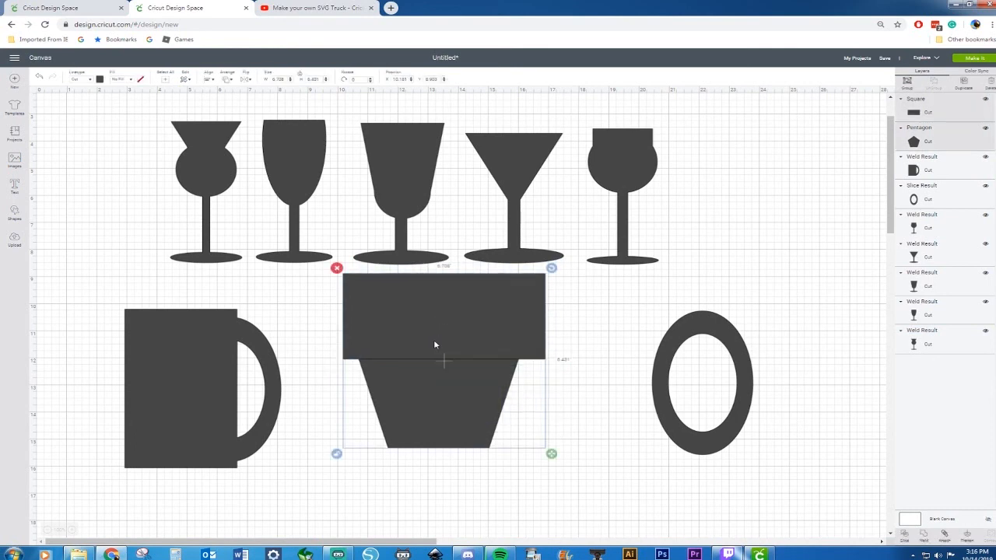
{"action": "right_click", "coordinate": [435, 345]}
{"action": "left_click", "coordinate": [458, 499]}
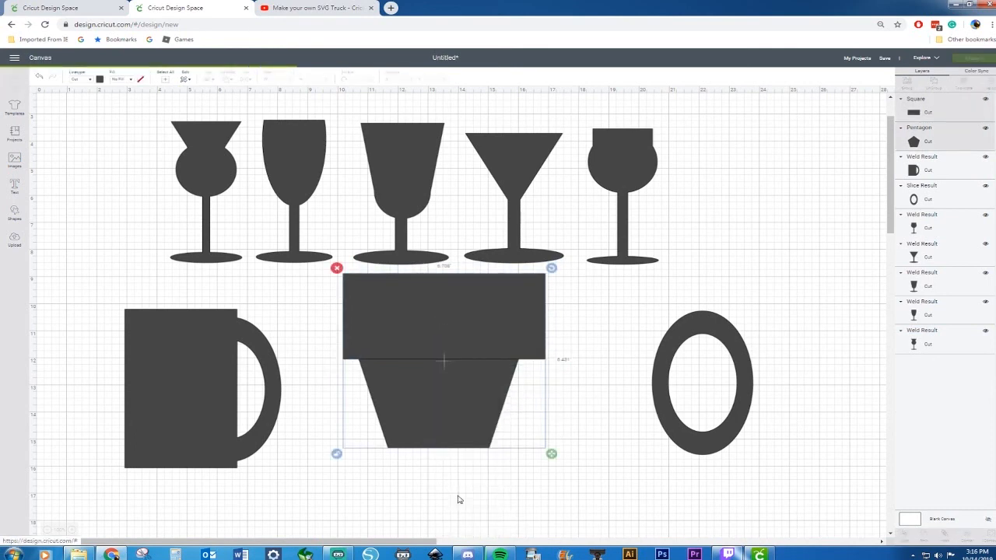
Delete the three sliced pieces above the pentagon's tapered lower part
{"action": "left_click", "coordinate": [481, 345]}
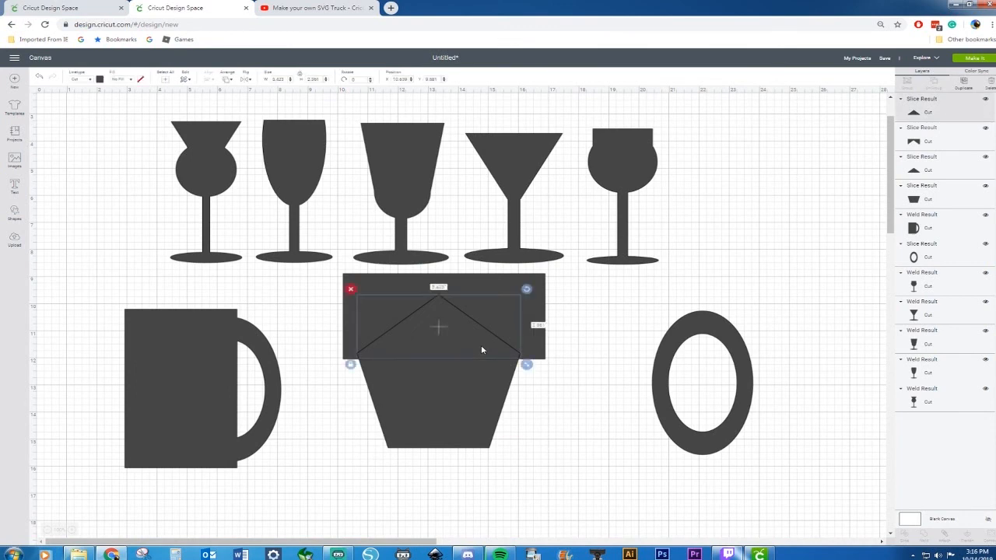
{"action": "key", "text": "Delete"}
{"action": "left_click", "coordinate": [479, 343]}
{"action": "key", "text": "Delete"}
{"action": "left_click", "coordinate": [478, 345]}
{"action": "key", "text": "Delete"}
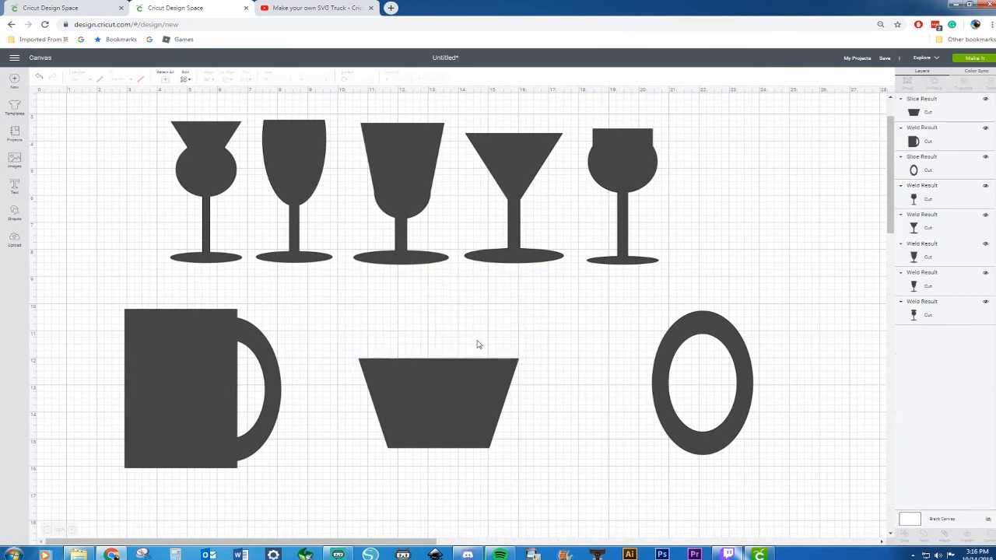
Stretch the tapered piece into a narrower cup body about 4.7 inches tall, and position it beside the mug
{"action": "left_click", "coordinate": [478, 381]}
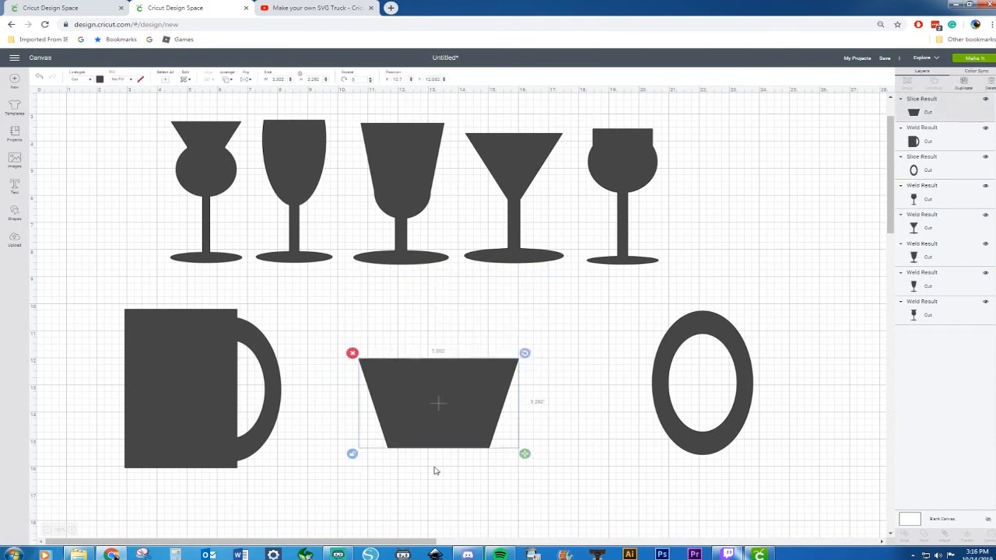
{"action": "left_click_drag", "start_coordinate": [525, 454], "coordinate": [500, 494]}
{"action": "left_click_drag", "start_coordinate": [435, 426], "coordinate": [429, 407]}
Reshape the oval ring into a nearly round handle about 3 inches across, and place it over the cup body's right edge
{"action": "left_click", "coordinate": [690, 319]}
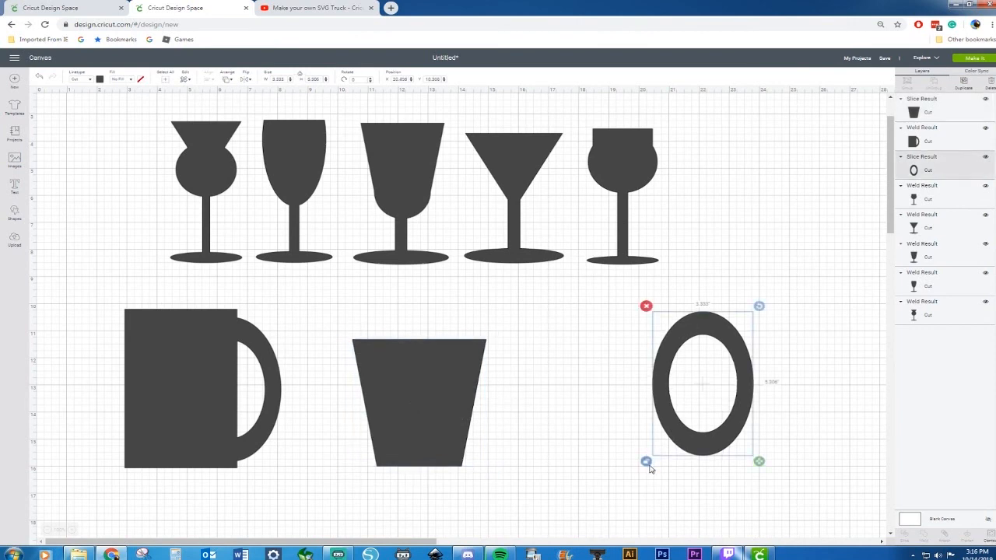
{"action": "left_click", "coordinate": [763, 456]}
{"action": "left_click", "coordinate": [689, 449]}
{"action": "left_click_drag", "start_coordinate": [759, 463], "coordinate": [749, 398]}
{"action": "left_click_drag", "start_coordinate": [729, 358], "coordinate": [510, 387]}
{"action": "left_click", "coordinate": [617, 374]}
{"action": "left_click_drag", "start_coordinate": [554, 325], "coordinate": [430, 450]}
{"action": "right_click", "coordinate": [430, 446]}
{"action": "left_click", "coordinate": [457, 411]}
Shrink the ring handle to about 2.3 by 2.1 inches and place it at the cup body's upper right edge
{"action": "left_click", "coordinate": [518, 375]}
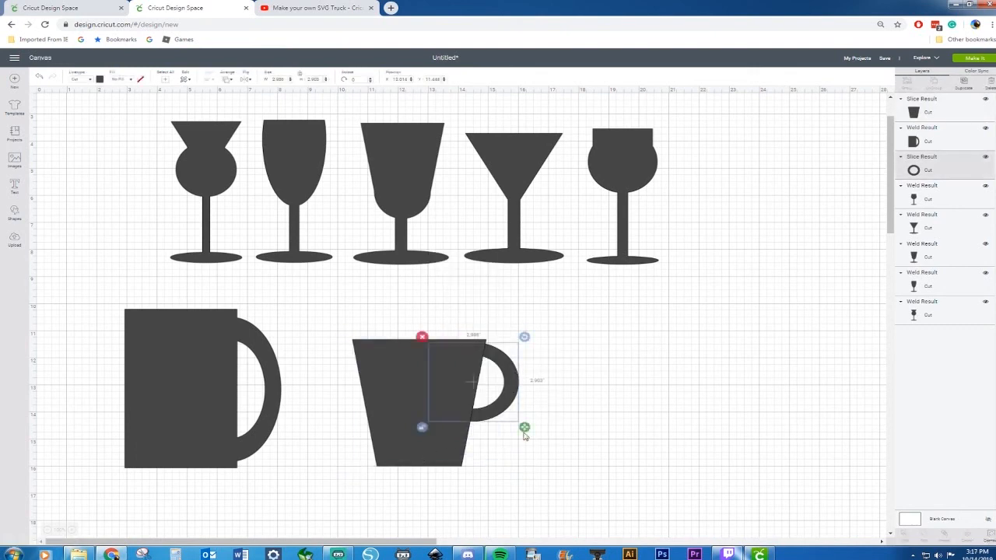
{"action": "left_click_drag", "start_coordinate": [525, 436], "coordinate": [510, 384]}
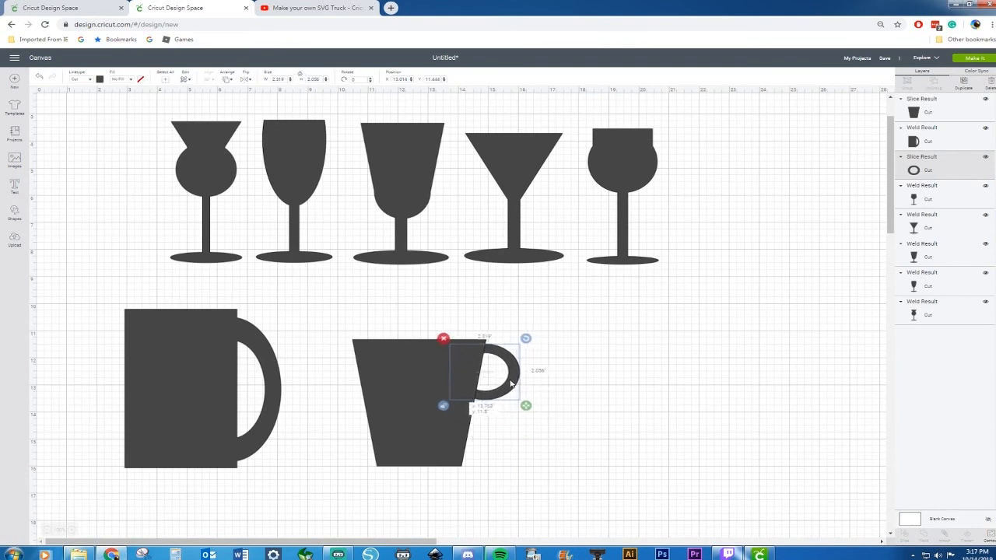
{"action": "left_click", "coordinate": [564, 381]}
Weld the tapered cup body and its ring handle, and adjust the spacing between the cup and the rectangular mug
{"action": "left_click_drag", "start_coordinate": [529, 312], "coordinate": [458, 431]}
{"action": "right_click", "coordinate": [459, 430]}
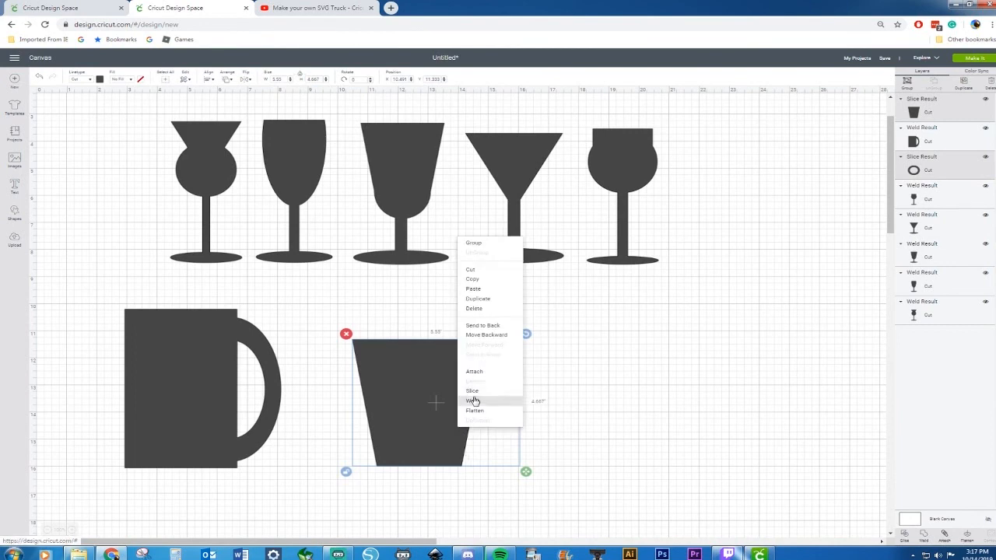
{"action": "left_click", "coordinate": [473, 401]}
{"action": "left_click_drag", "start_coordinate": [460, 404], "coordinate": [417, 401]}
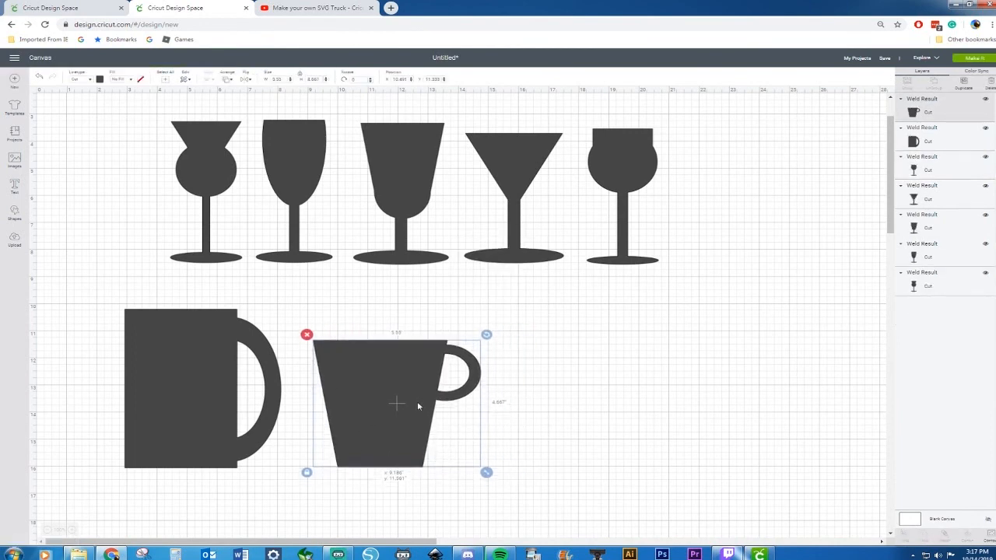
{"action": "left_click", "coordinate": [220, 374]}
{"action": "left_click_drag", "start_coordinate": [222, 375], "coordinate": [232, 369]}
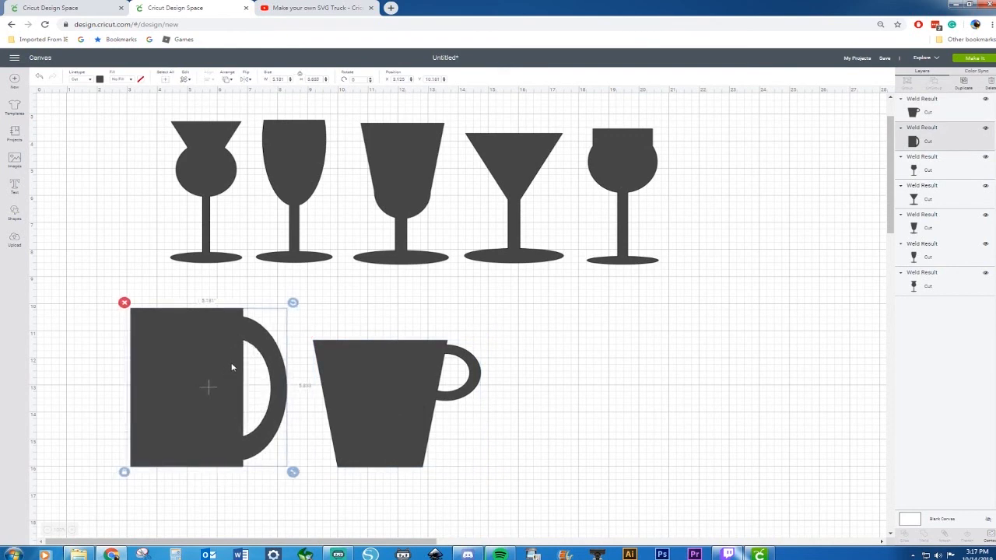
Consult the Cups and Glasses reference, and add a pentagon right of the cup, stretched to about 3.9 by 6.2 inches
{"action": "left_click", "coordinate": [60, 10]}
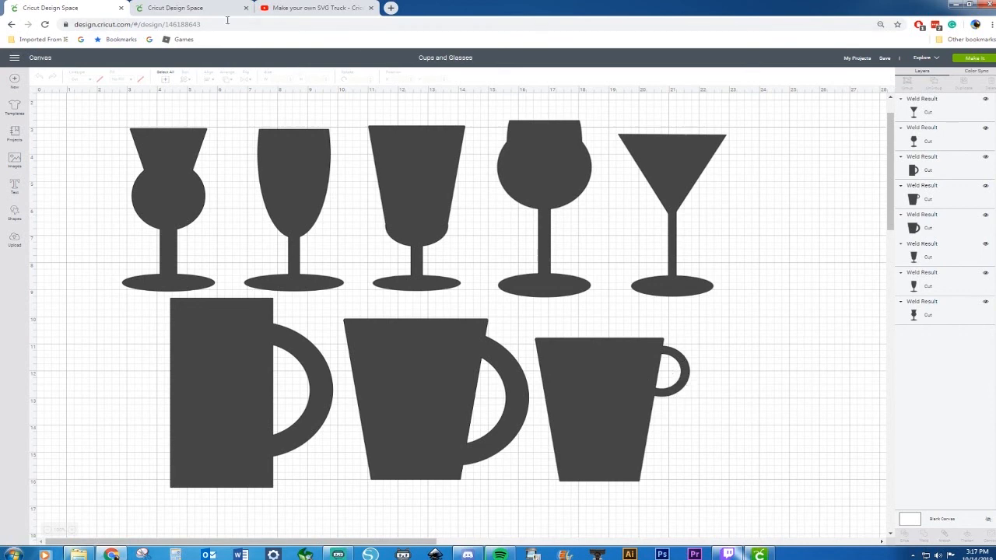
{"action": "left_click", "coordinate": [176, 9]}
{"action": "left_click", "coordinate": [536, 361]}
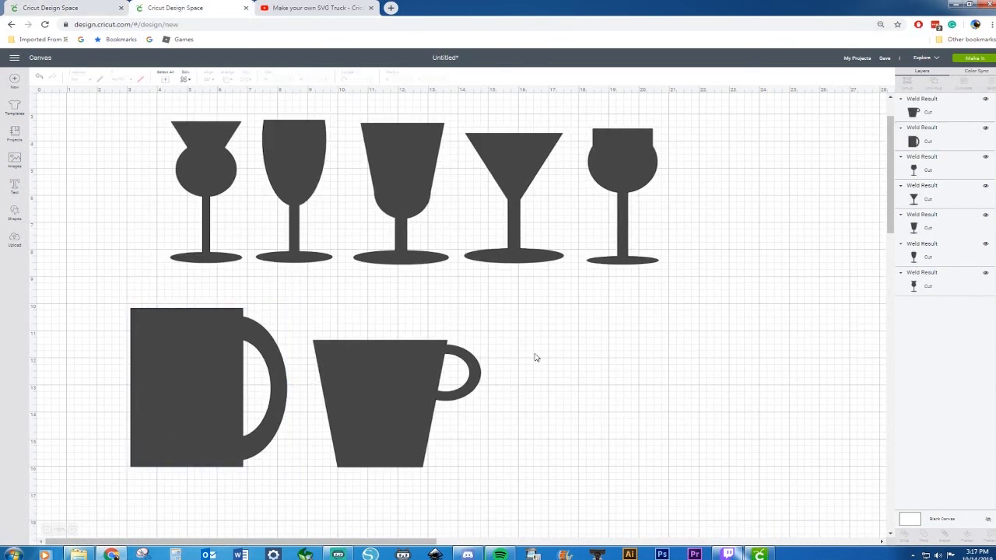
{"action": "left_click", "coordinate": [24, 221]}
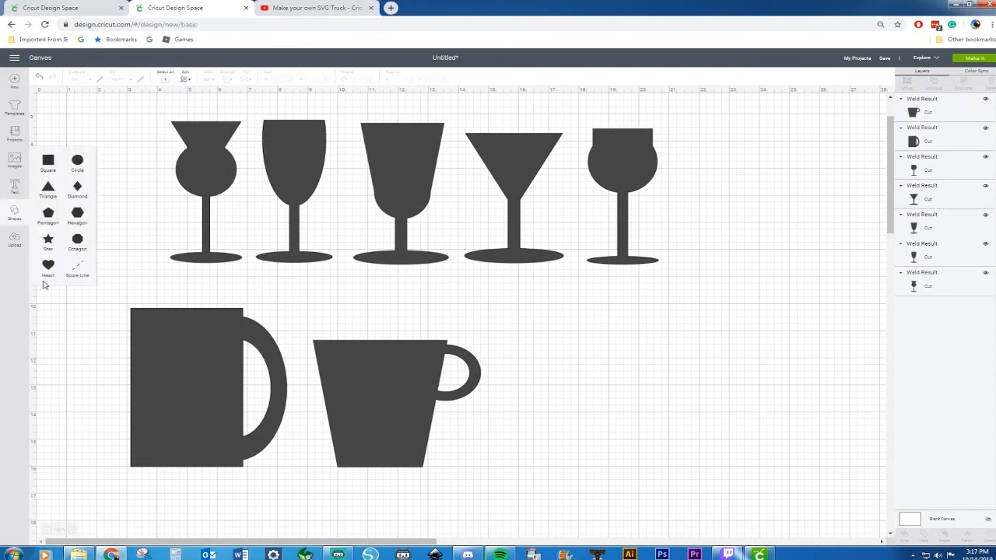
{"action": "left_click", "coordinate": [49, 213]}
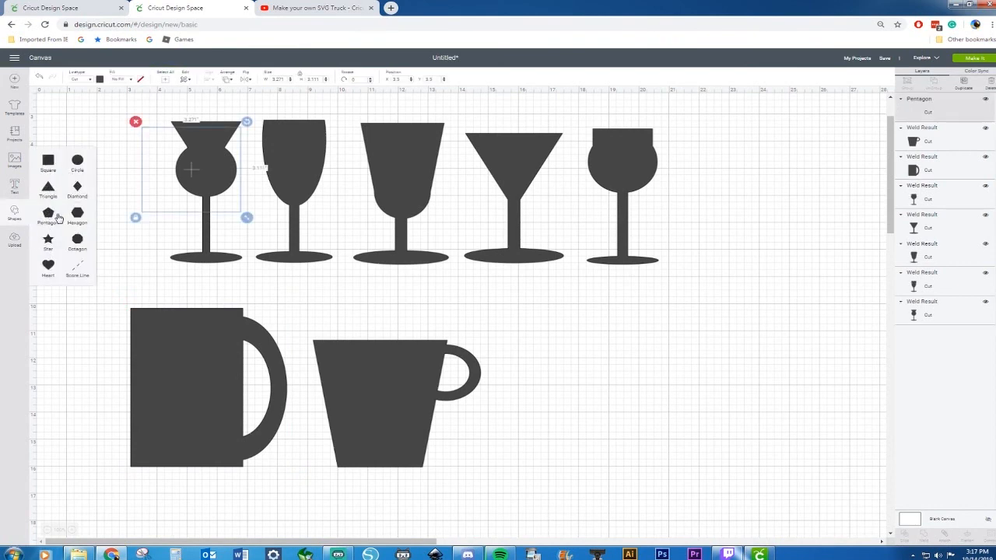
{"action": "left_click_drag", "start_coordinate": [204, 176], "coordinate": [605, 354]}
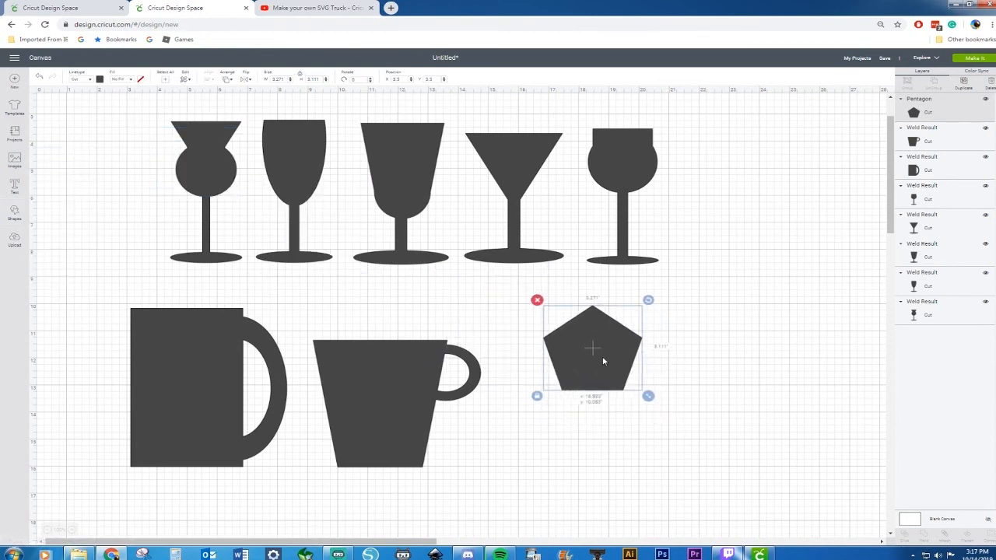
{"action": "left_click_drag", "start_coordinate": [648, 396], "coordinate": [670, 480]}
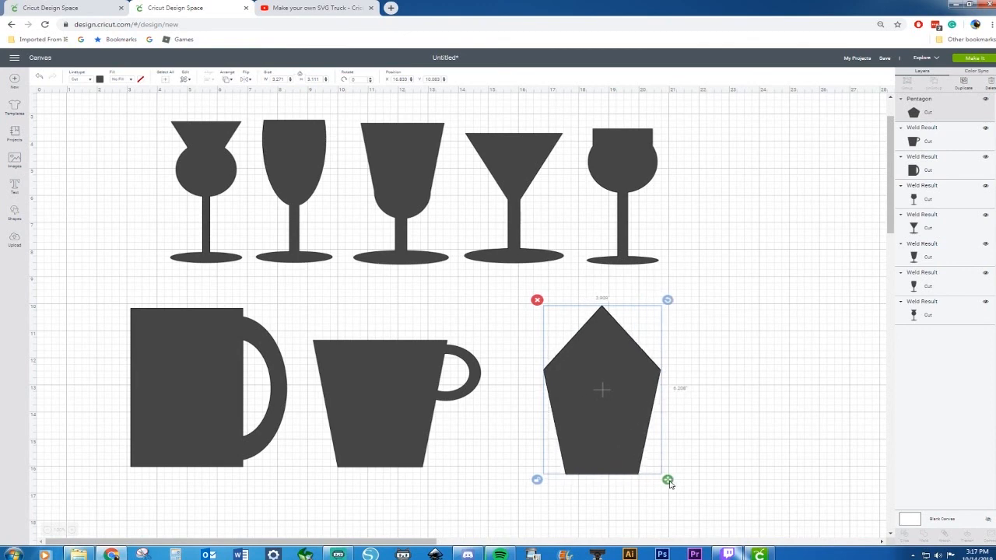
Add a square over the tall pentagon's pointed top, widen it to about 5.4 inches, and center it across the pentagon
{"action": "left_click", "coordinate": [16, 215]}
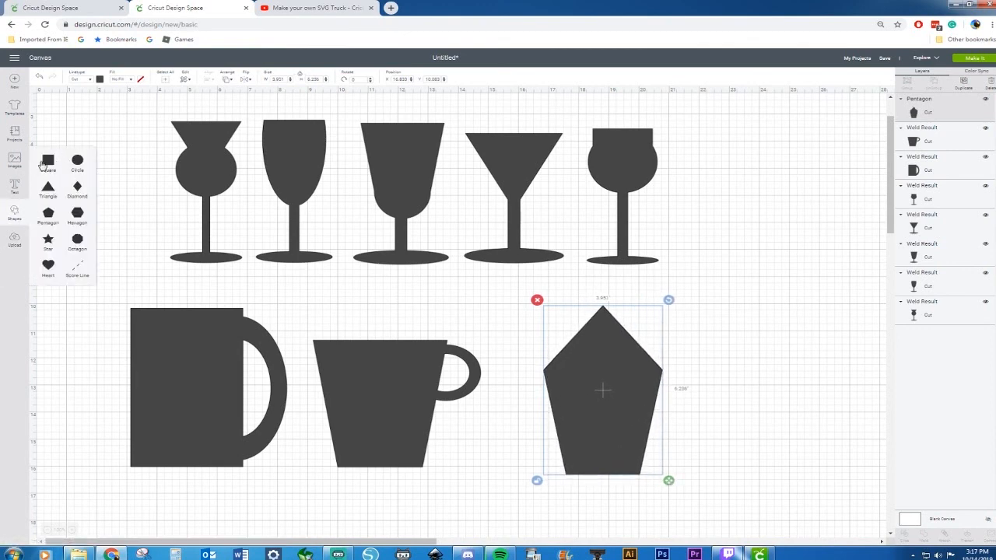
{"action": "left_click", "coordinate": [44, 162]}
{"action": "left_click_drag", "start_coordinate": [213, 180], "coordinate": [585, 330]}
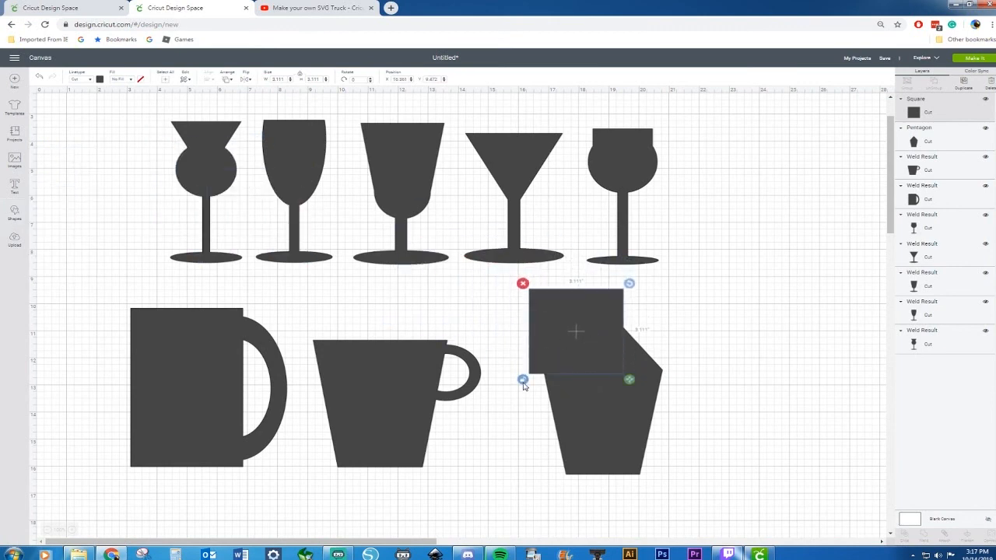
{"action": "left_click_drag", "start_coordinate": [635, 384], "coordinate": [607, 430]}
{"action": "left_click", "coordinate": [738, 357]}
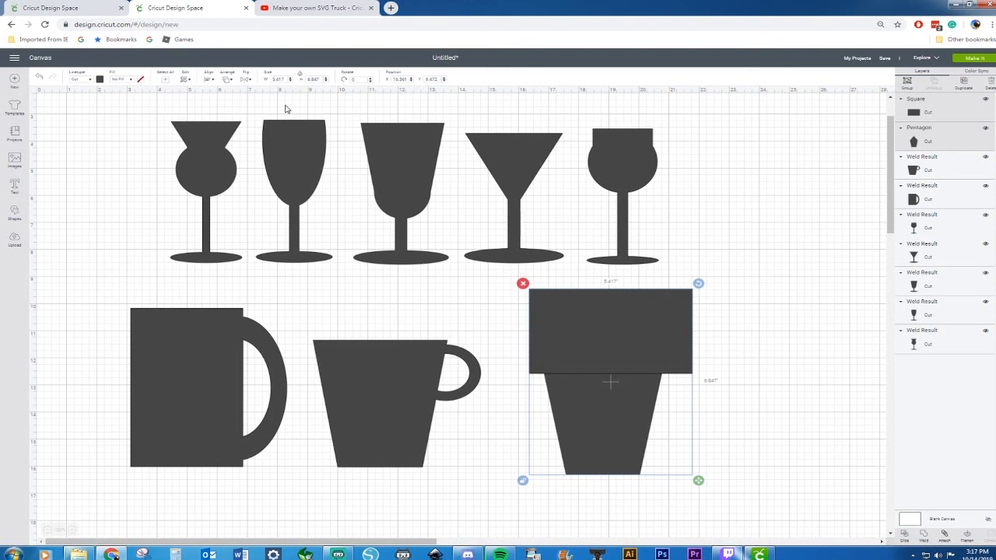
{"action": "left_click", "coordinate": [714, 341]}
{"action": "left_click_drag", "start_coordinate": [684, 340], "coordinate": [676, 345]}
{"action": "left_click", "coordinate": [736, 324]}
Slice the tall pentagon with the rectangle, and delete the cut pieces apart from the tapered body
{"action": "left_click_drag", "start_coordinate": [736, 319], "coordinate": [551, 471]}
{"action": "right_click", "coordinate": [613, 429]}
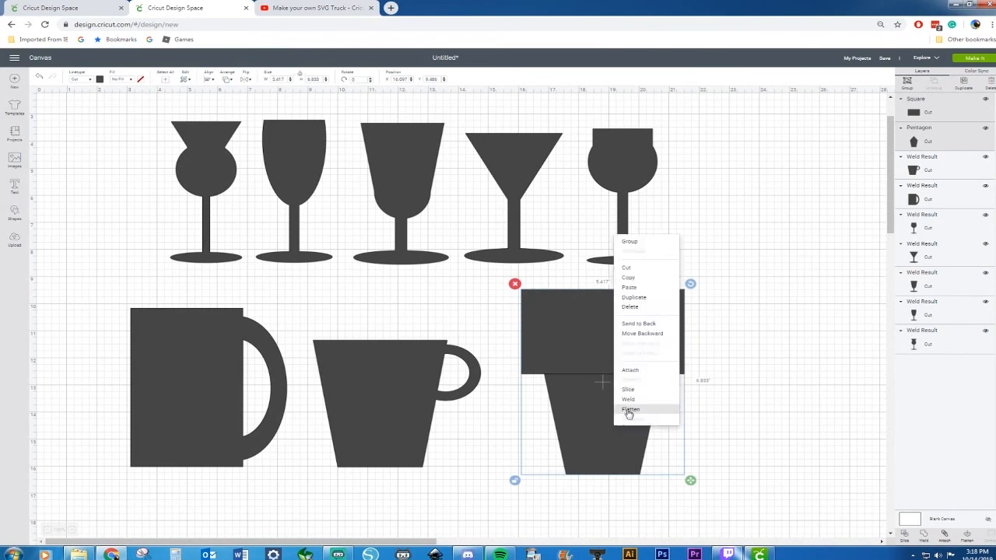
{"action": "left_click", "coordinate": [632, 386]}
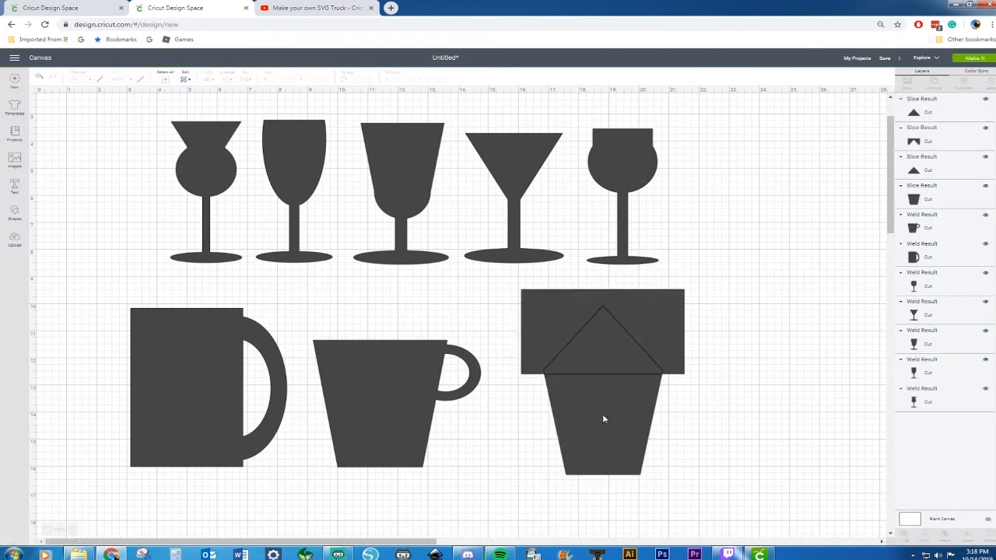
{"action": "left_click_drag", "start_coordinate": [603, 419], "coordinate": [789, 423]}
{"action": "left_click_drag", "start_coordinate": [709, 313], "coordinate": [605, 411]}
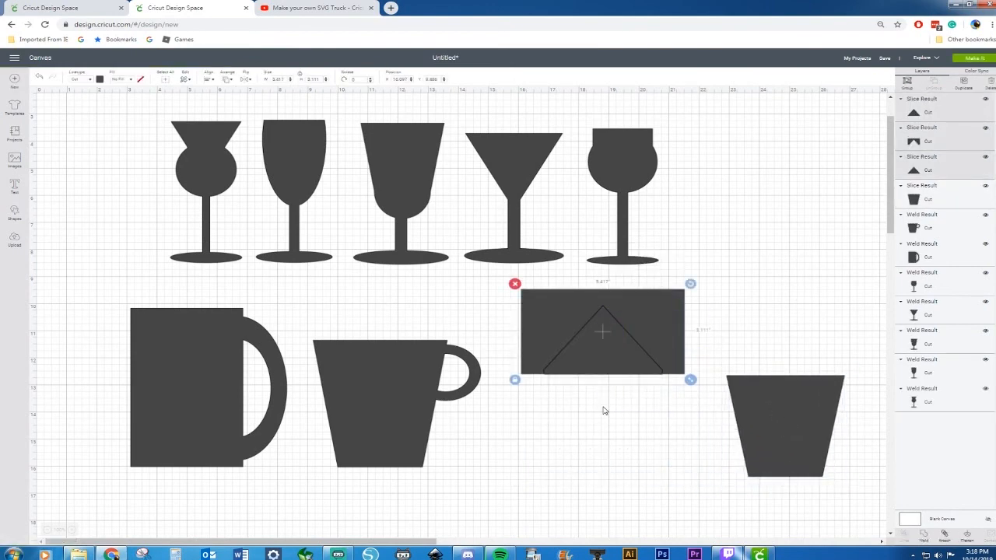
{"action": "key", "text": "Delete"}
Move the tapered body beside the small-handled cup, stretch it taller and narrower, and line up its base with the cups
{"action": "left_click_drag", "start_coordinate": [762, 432], "coordinate": [555, 430]}
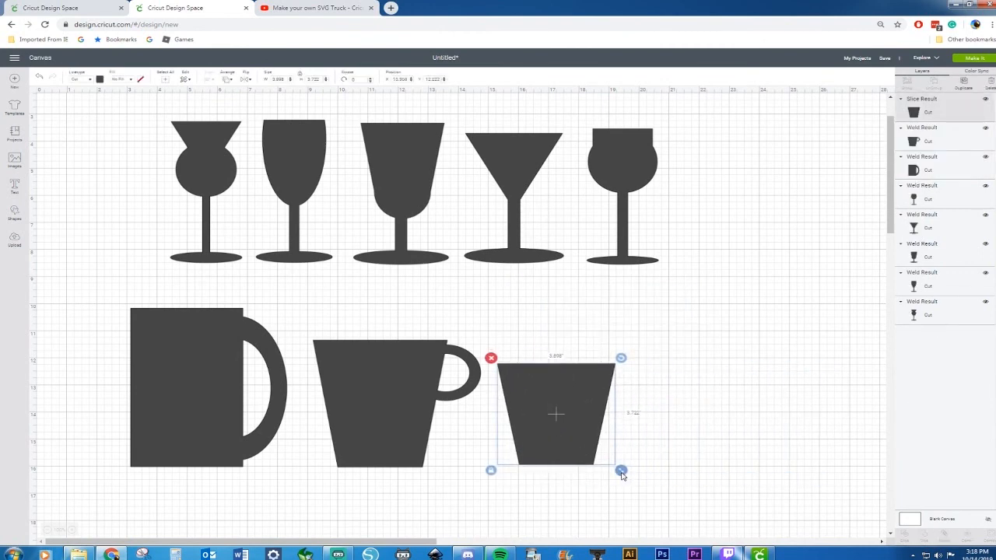
{"action": "left_click_drag", "start_coordinate": [614, 473], "coordinate": [604, 490]}
{"action": "mouse_move", "coordinate": [582, 456]}
{"action": "left_mouse_down"}
{"action": "mouse_move", "coordinate": [613, 486]}
{"action": "mouse_move", "coordinate": [603, 505]}
{"action": "left_mouse_up"}
{"action": "left_click_drag", "start_coordinate": [573, 432], "coordinate": [583, 400]}
{"action": "left_click", "coordinate": [673, 393]}
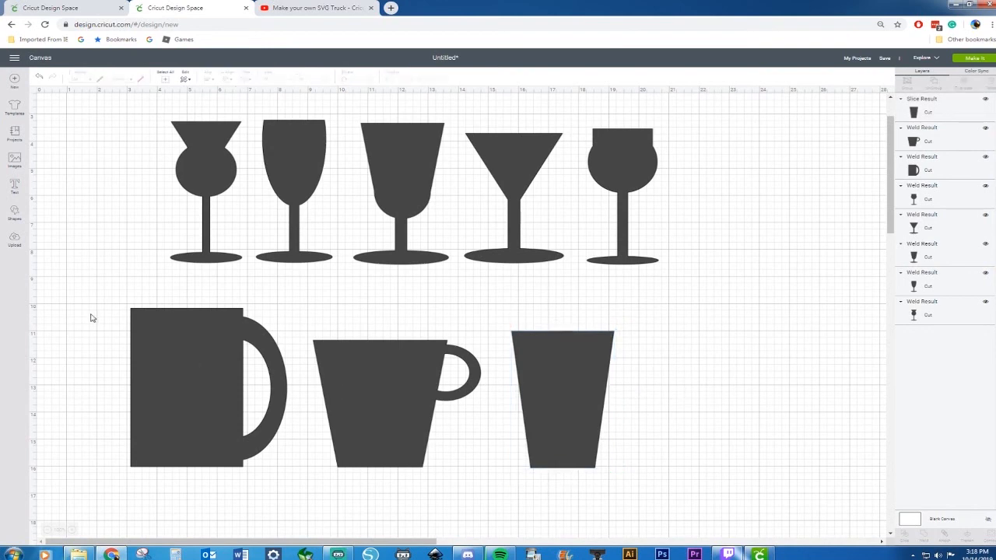
Add a heart right of the tapered body, and place a duplicate inside it scaled down to about 2.3 by 2.1 inches
{"action": "left_click", "coordinate": [13, 215]}
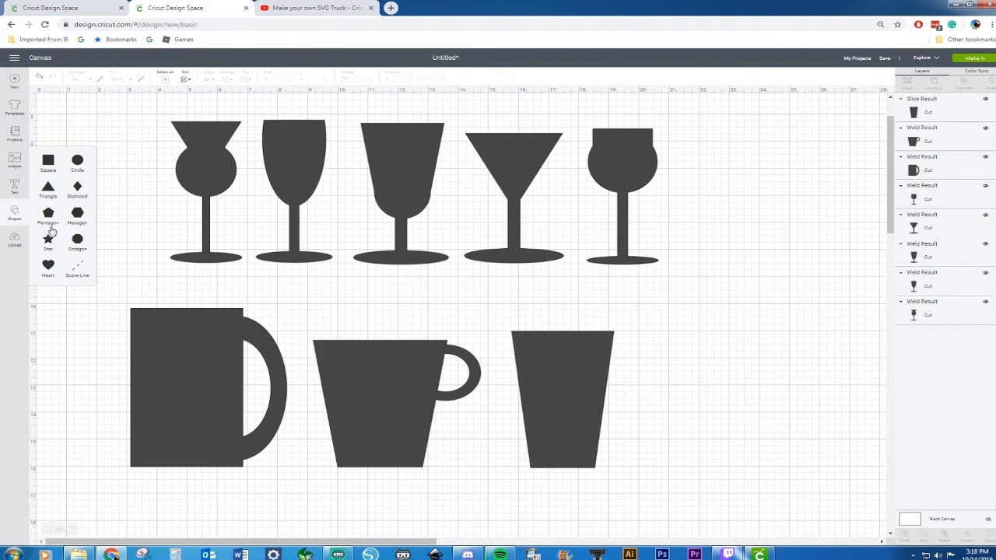
{"action": "left_click", "coordinate": [49, 266]}
{"action": "left_click_drag", "start_coordinate": [138, 104], "coordinate": [748, 347]}
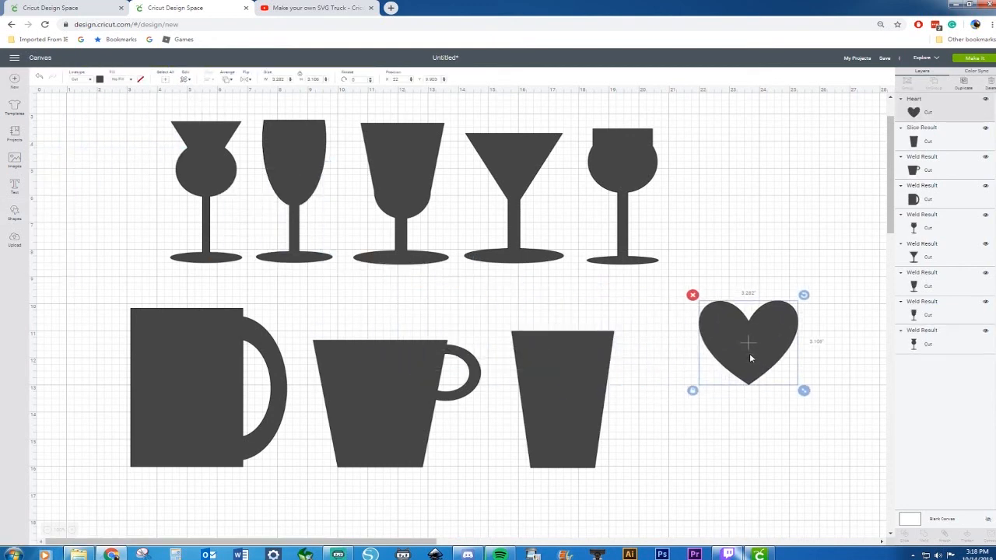
{"action": "key", "text": "ctrl+c"}
{"action": "key", "text": "ctrl+v"}
{"action": "left_click_drag", "start_coordinate": [822, 409], "coordinate": [792, 393]}
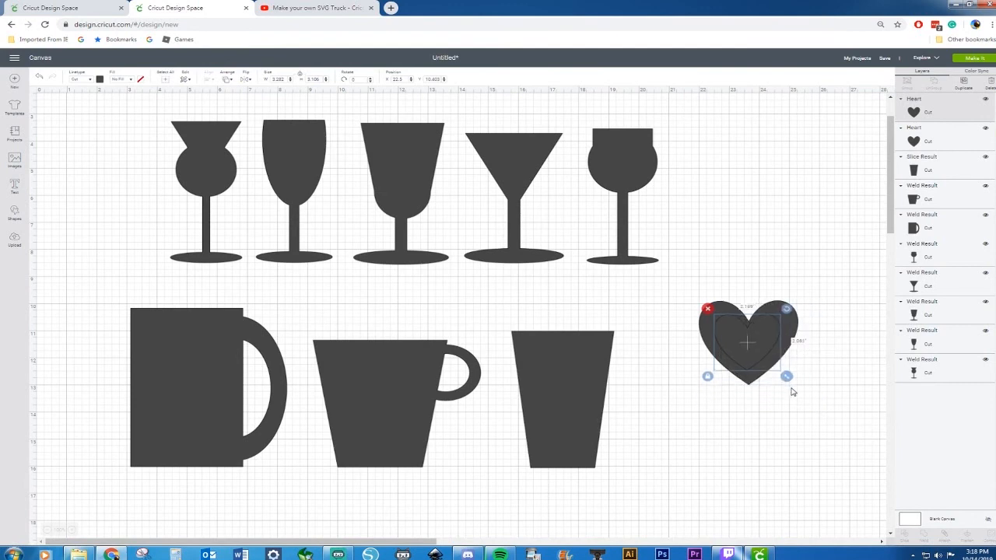
{"action": "left_click_drag", "start_coordinate": [747, 345], "coordinate": [745, 345]}
Center the two hearts on each other horizontally and vertically, and shift the inner heart slightly lower
{"action": "left_click_drag", "start_coordinate": [696, 263], "coordinate": [798, 424]}
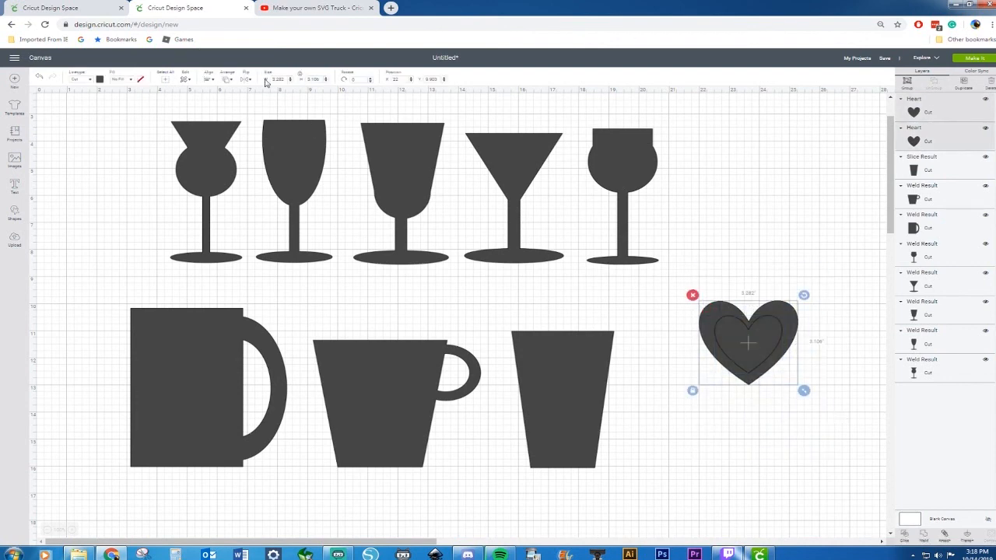
{"action": "left_click", "coordinate": [210, 79]}
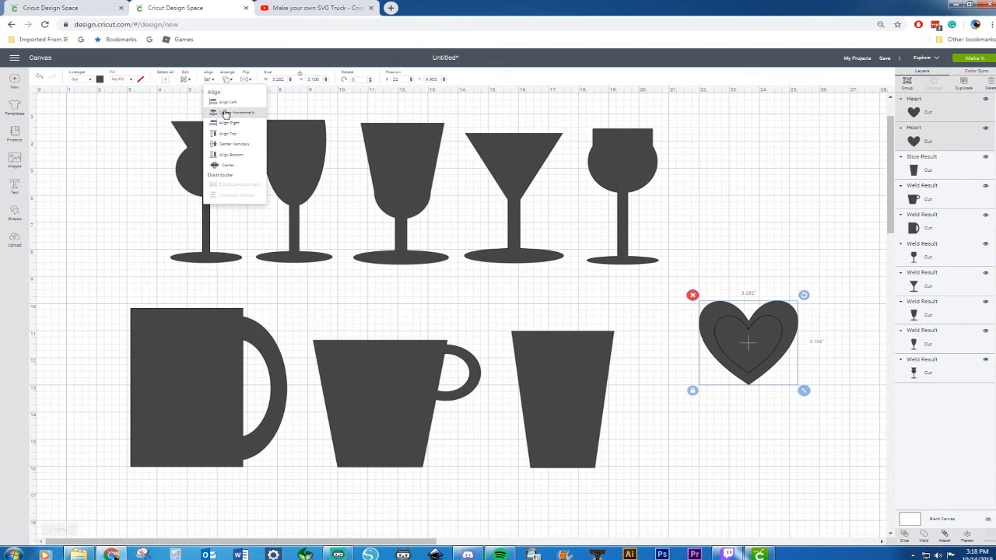
{"action": "left_click", "coordinate": [225, 114]}
{"action": "left_click", "coordinate": [209, 80]}
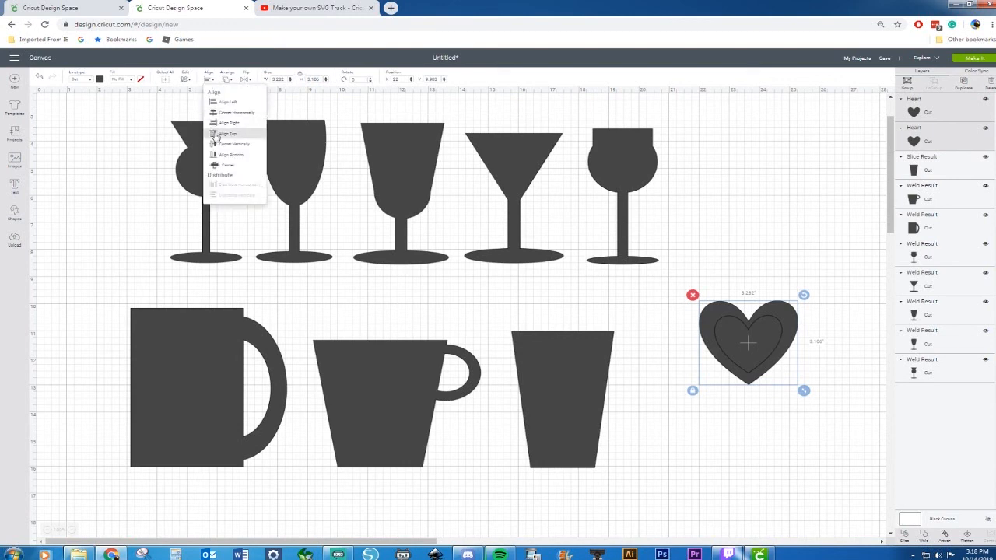
{"action": "left_click", "coordinate": [220, 145]}
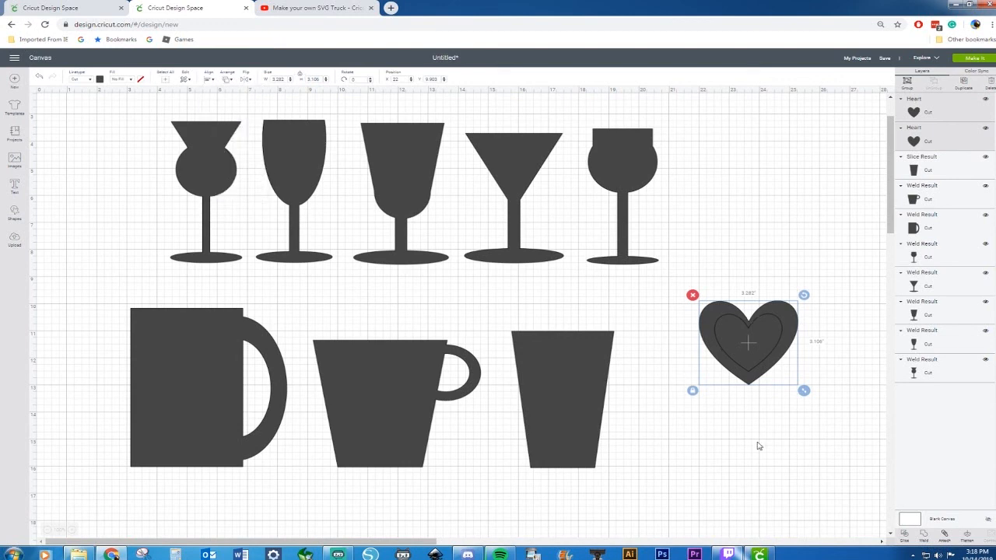
{"action": "left_click", "coordinate": [753, 396]}
{"action": "left_click", "coordinate": [746, 355]}
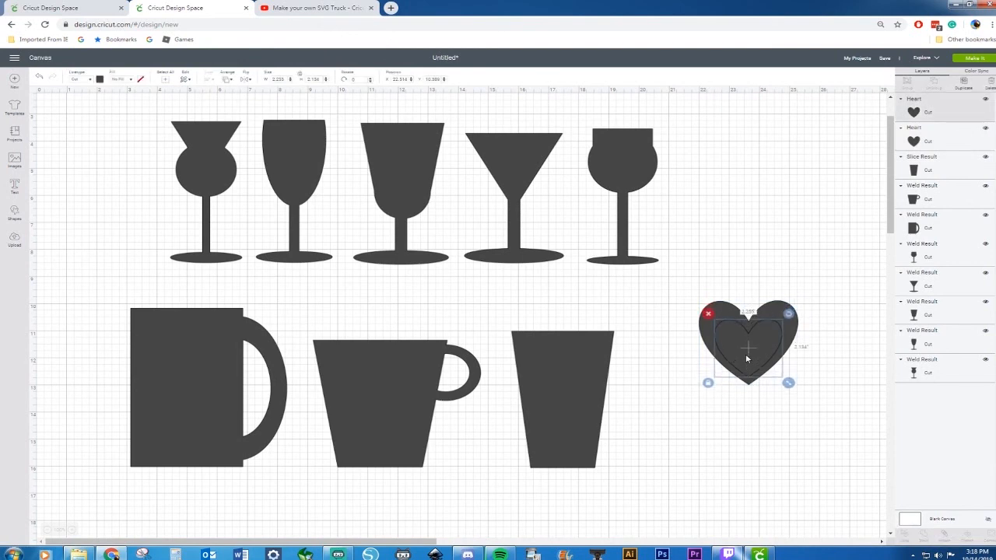
{"action": "left_click", "coordinate": [750, 232]}
Slice the inner heart out of the larger one, and delete the cut pieces apart from the heart-shaped outline
{"action": "left_click_drag", "start_coordinate": [682, 285], "coordinate": [773, 366]}
{"action": "right_click", "coordinate": [735, 350]}
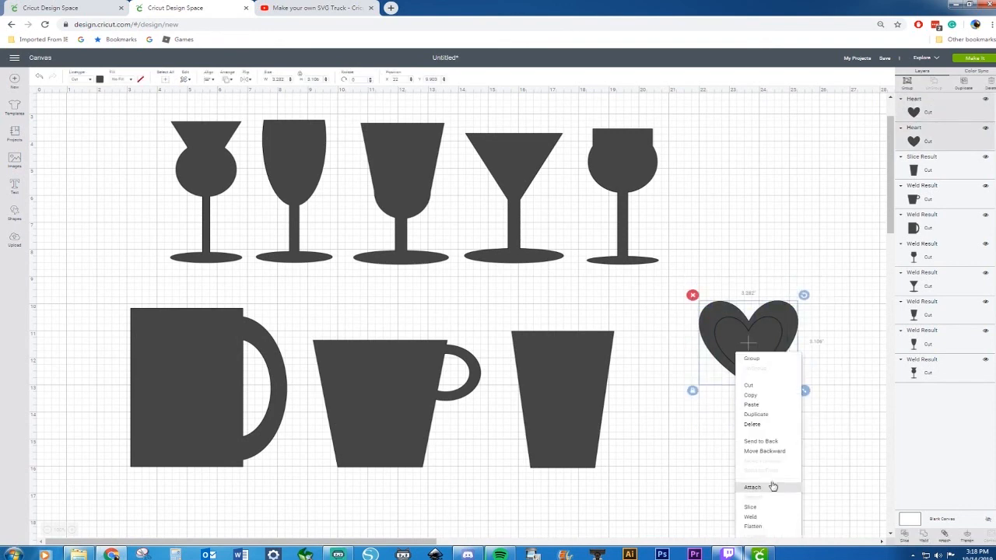
{"action": "left_click", "coordinate": [773, 511]}
{"action": "left_click_drag", "start_coordinate": [793, 368], "coordinate": [868, 480]}
{"action": "left_click_drag", "start_coordinate": [698, 294], "coordinate": [805, 377]}
{"action": "key", "text": "Delete"}
Tilt the heart outline about 25 degrees and overlap it with the tapered body's right side as a handle
{"action": "left_click_drag", "start_coordinate": [851, 462], "coordinate": [644, 372]}
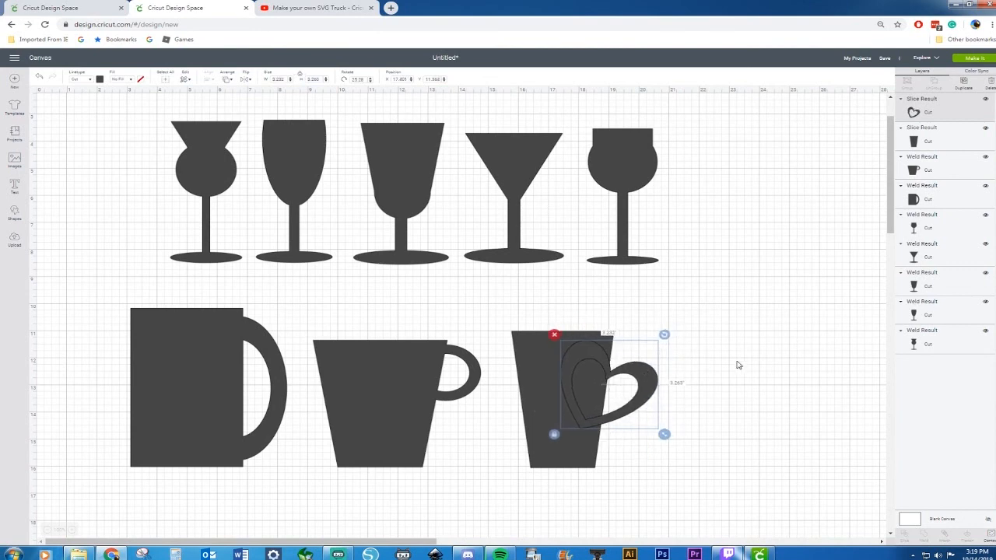
{"action": "left_click", "coordinate": [702, 367]}
Try welding the heart outline to the tapered body, and undo the weld
{"action": "left_click_drag", "start_coordinate": [693, 314], "coordinate": [565, 441]}
{"action": "right_click", "coordinate": [560, 446]}
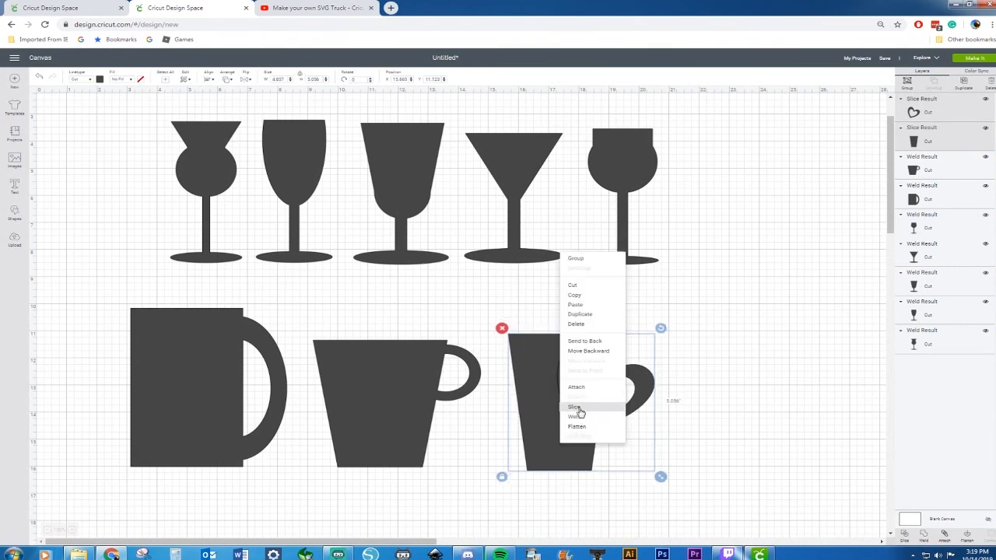
{"action": "left_click", "coordinate": [575, 416]}
{"action": "left_click", "coordinate": [655, 455]}
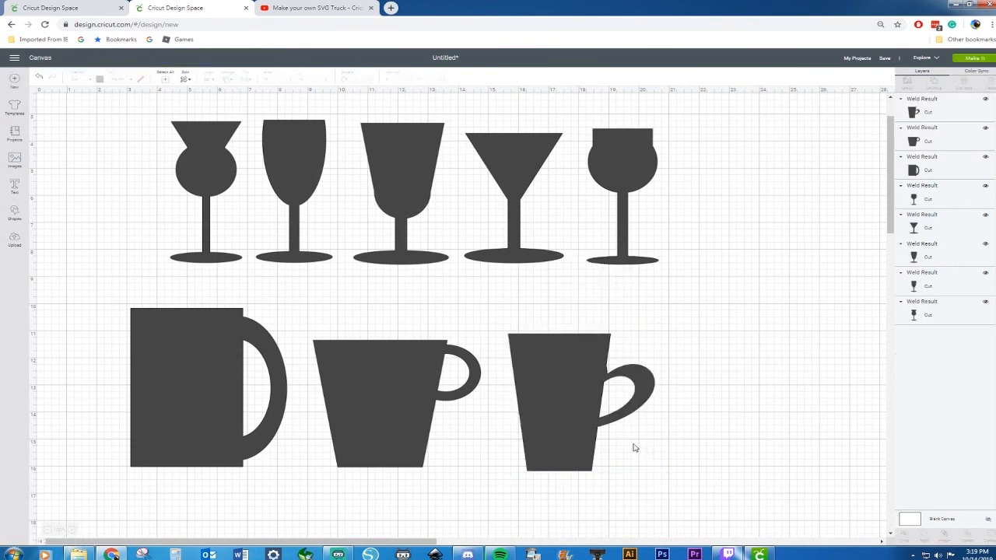
{"action": "left_click", "coordinate": [590, 415]}
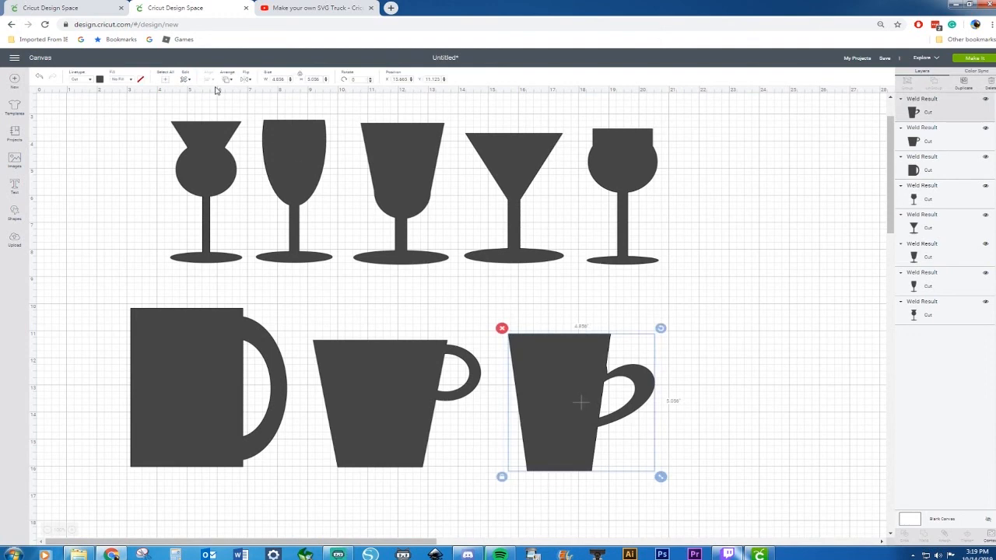
{"action": "left_click", "coordinate": [40, 77]}
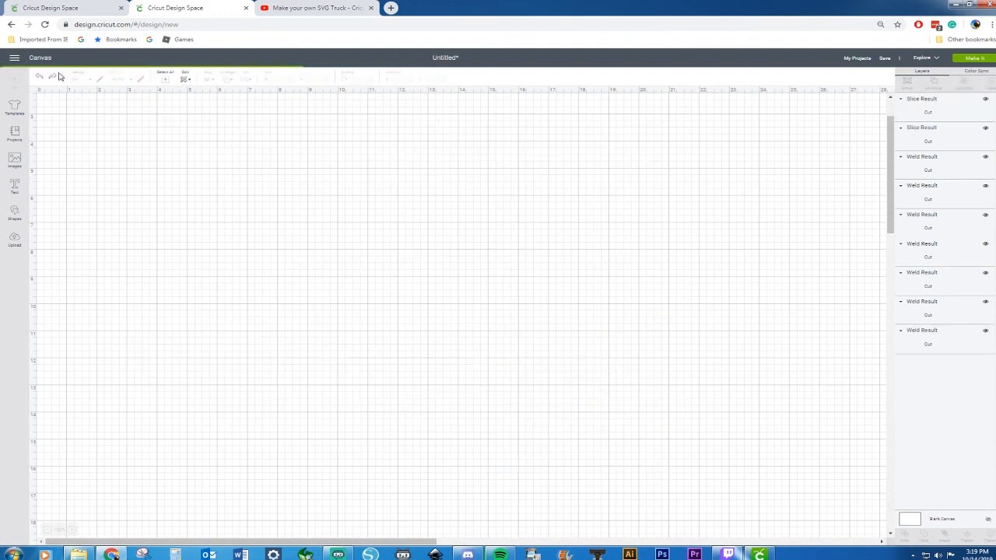
Enlarge the heart outline to about 4 by 4 inches, tilt it about 16 degrees, and reposition it as the tapered body's handle
{"action": "left_click", "coordinate": [626, 383]}
{"action": "left_click_drag", "start_coordinate": [626, 383], "coordinate": [635, 380]}
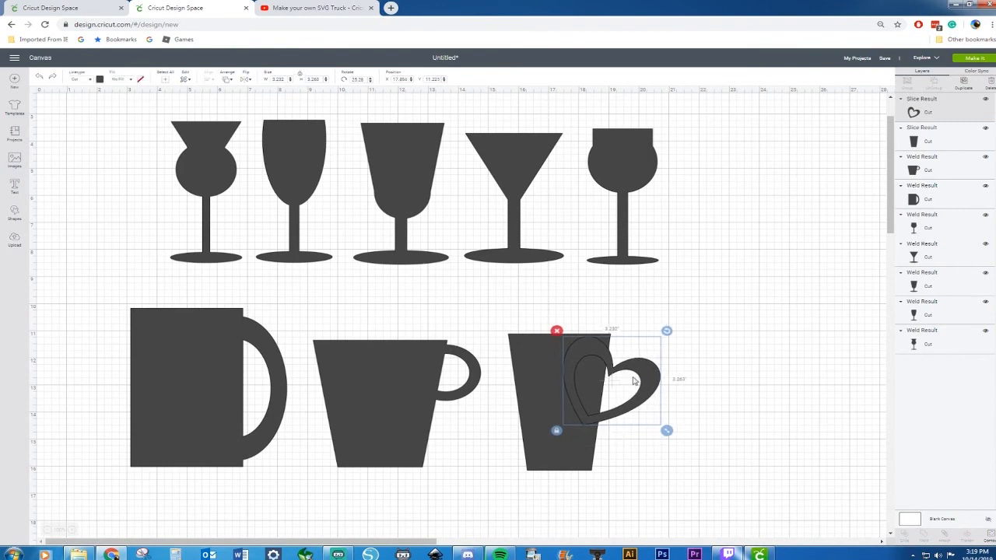
{"action": "left_click_drag", "start_coordinate": [666, 330], "coordinate": [648, 365]}
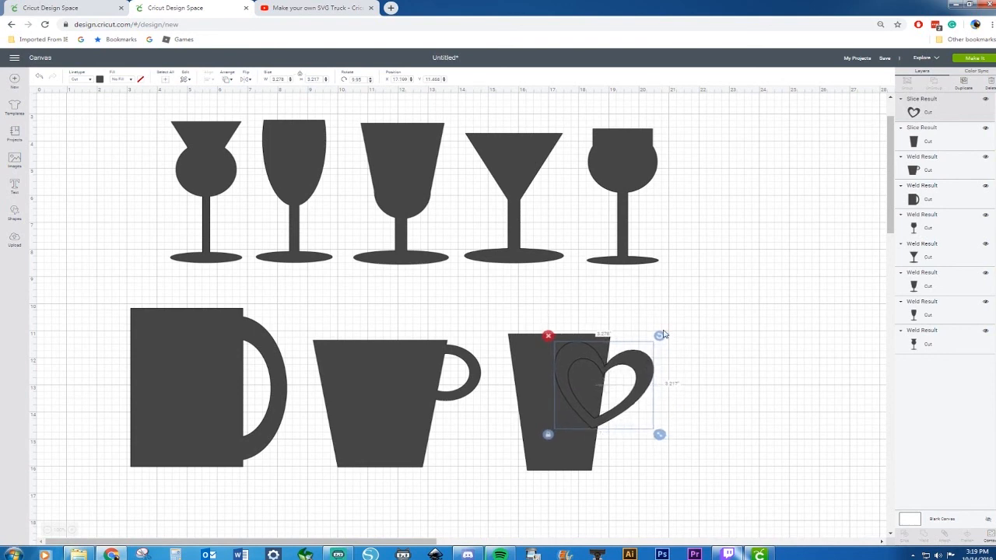
{"action": "left_click", "coordinate": [662, 330]}
{"action": "left_click", "coordinate": [652, 365]}
{"action": "left_click_drag", "start_coordinate": [659, 337], "coordinate": [657, 339]}
{"action": "left_click_drag", "start_coordinate": [658, 436], "coordinate": [679, 454]}
{"action": "left_click_drag", "start_coordinate": [678, 339], "coordinate": [667, 371]}
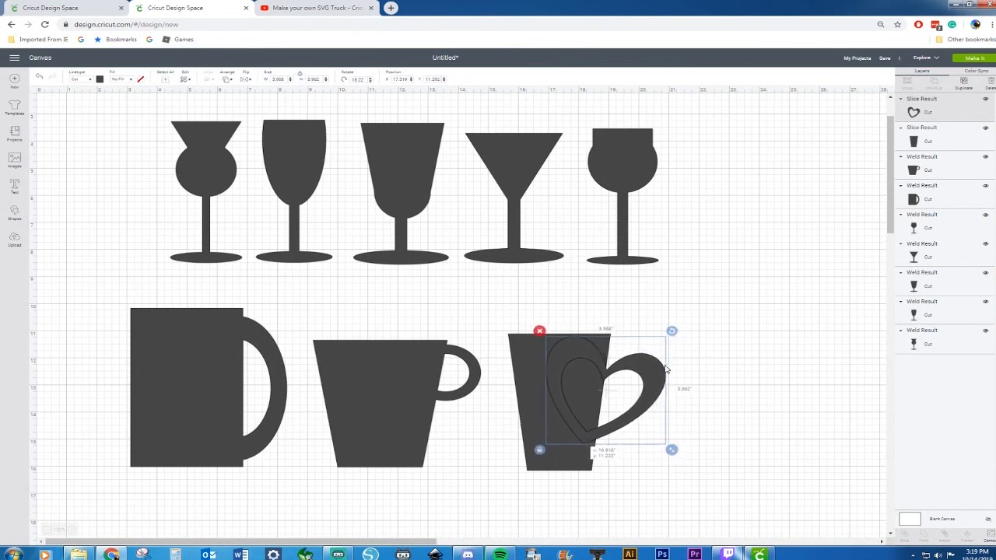
Weld the enlarged heart handle and the tapered body into a single mug
{"action": "left_click", "coordinate": [726, 329]}
{"action": "left_click_drag", "start_coordinate": [706, 343], "coordinate": [514, 550]}
{"action": "left_click", "coordinate": [709, 333]}
{"action": "left_click_drag", "start_coordinate": [716, 305], "coordinate": [506, 504]}
{"action": "right_click", "coordinate": [566, 458]}
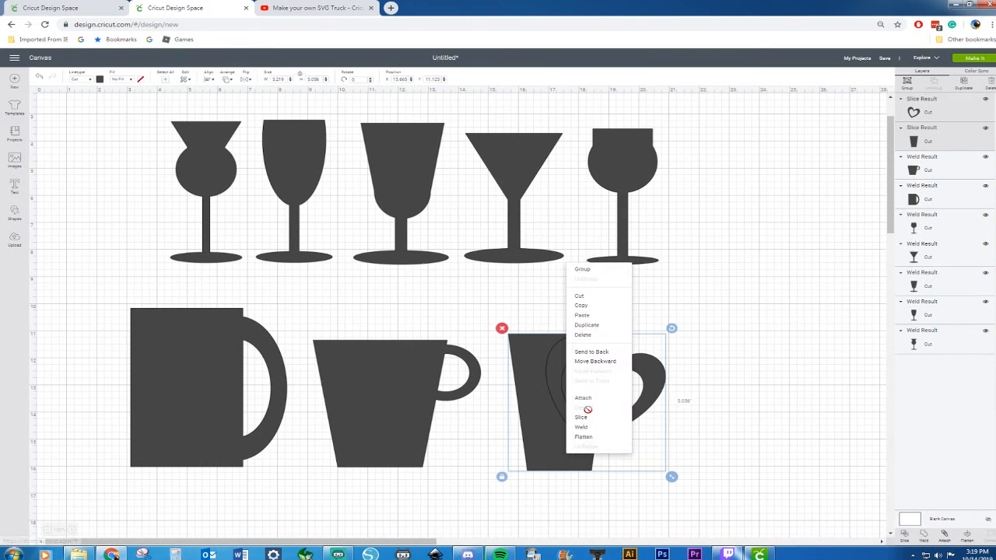
{"action": "left_click", "coordinate": [582, 427]}
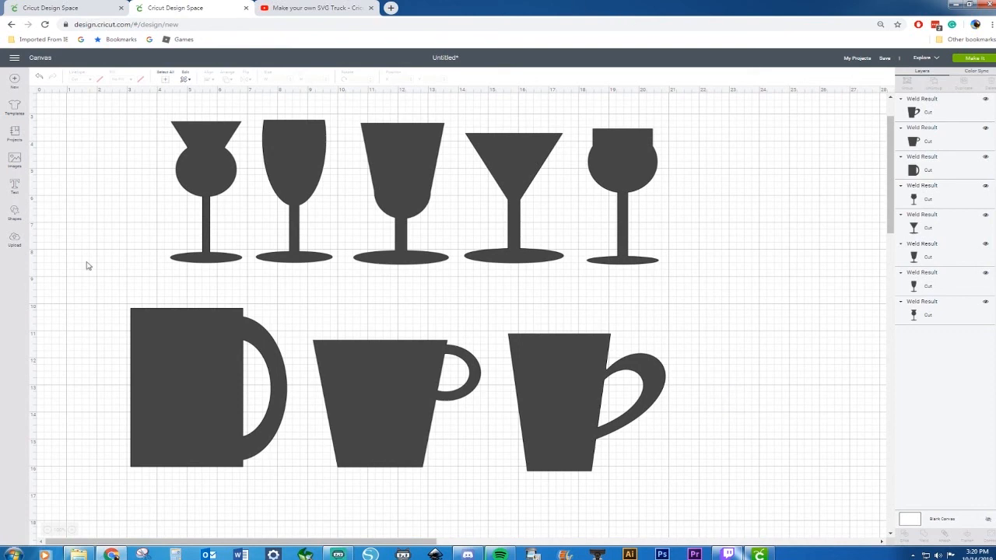
Move the lower row of three mugs together to the right so it sits centered beneath the row of glasses
{"action": "left_click_drag", "start_coordinate": [83, 284], "coordinate": [680, 508]}
{"action": "left_click_drag", "start_coordinate": [600, 454], "coordinate": [655, 448]}
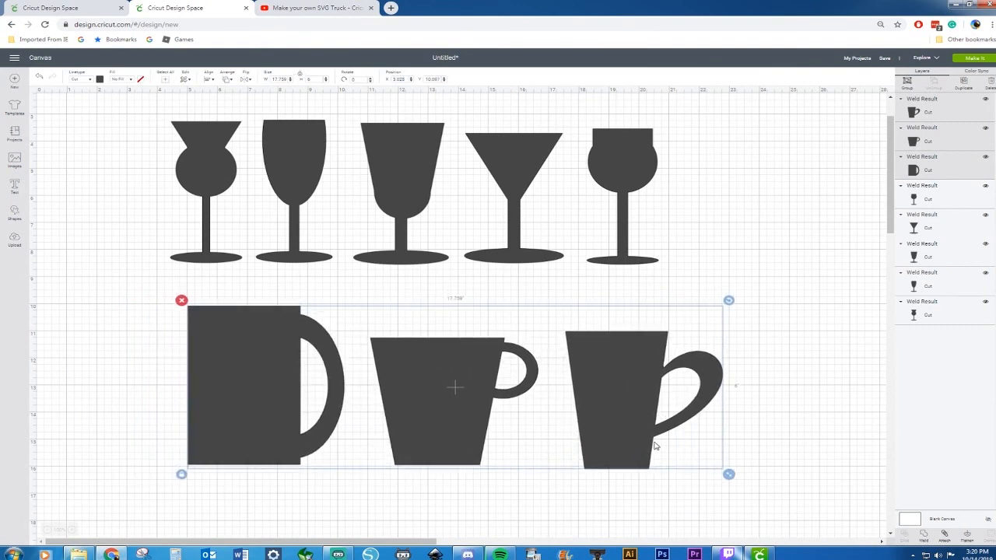
{"action": "left_click", "coordinate": [785, 333]}
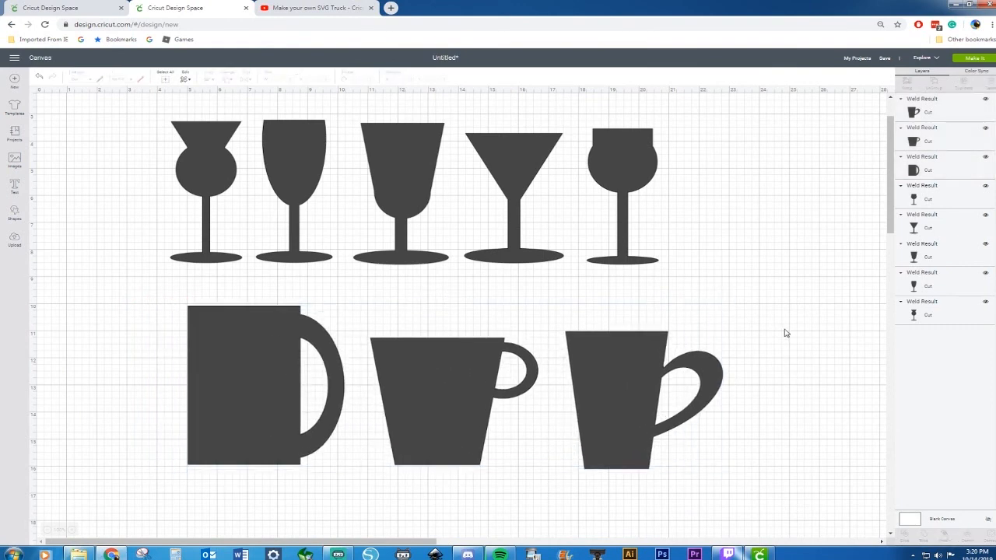